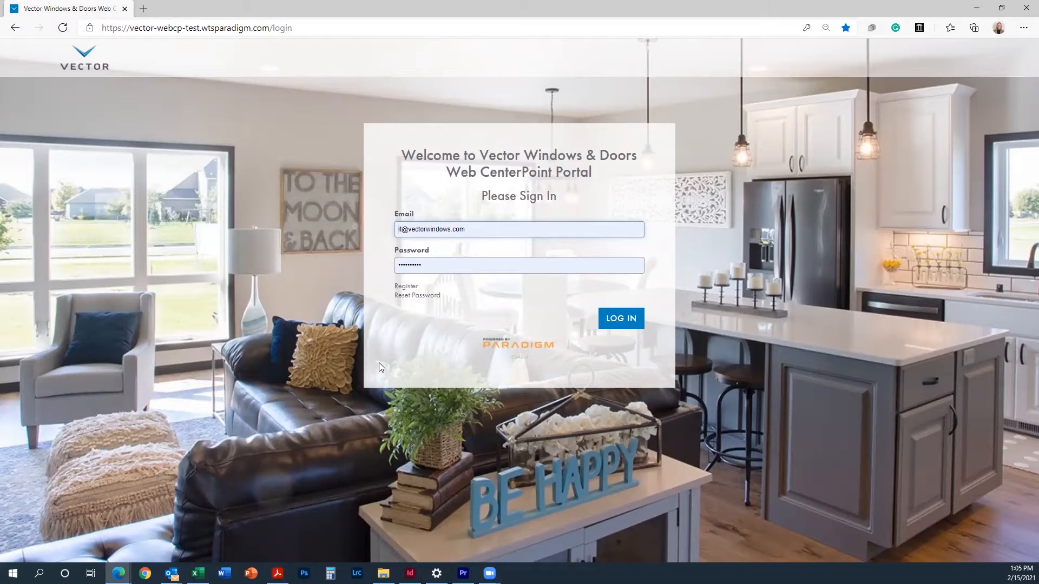
Step: Back out of the registration form, sign in to the portal, and bring up the guided help panel
click(407, 286)
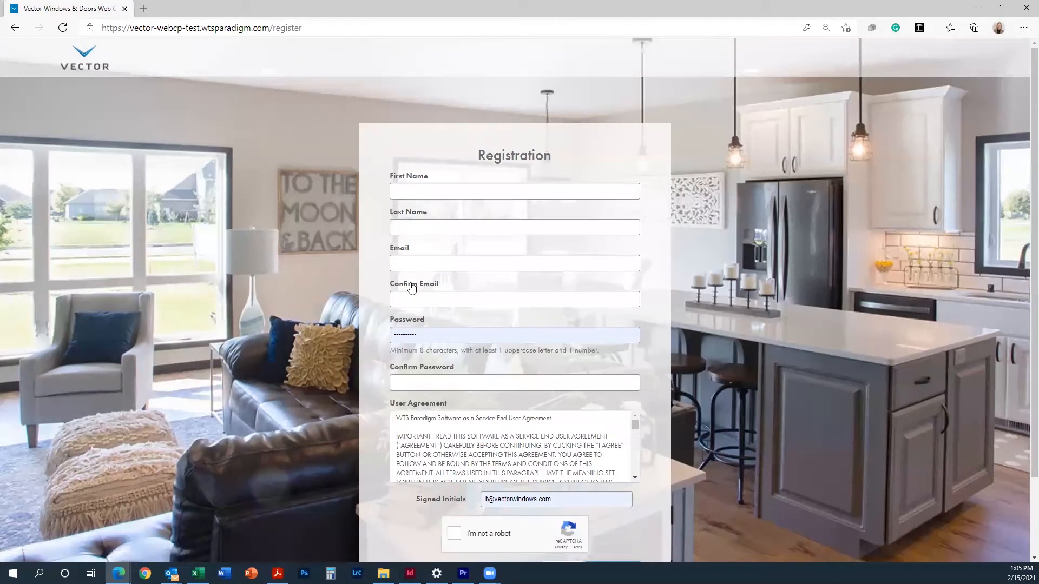
scroll(372, 327, down, 2)
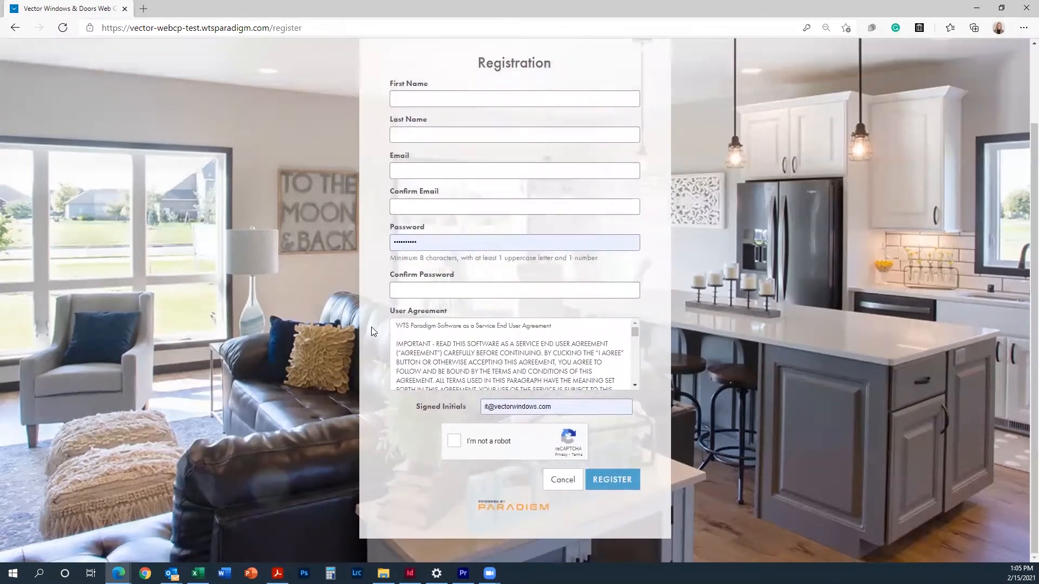
click(553, 489)
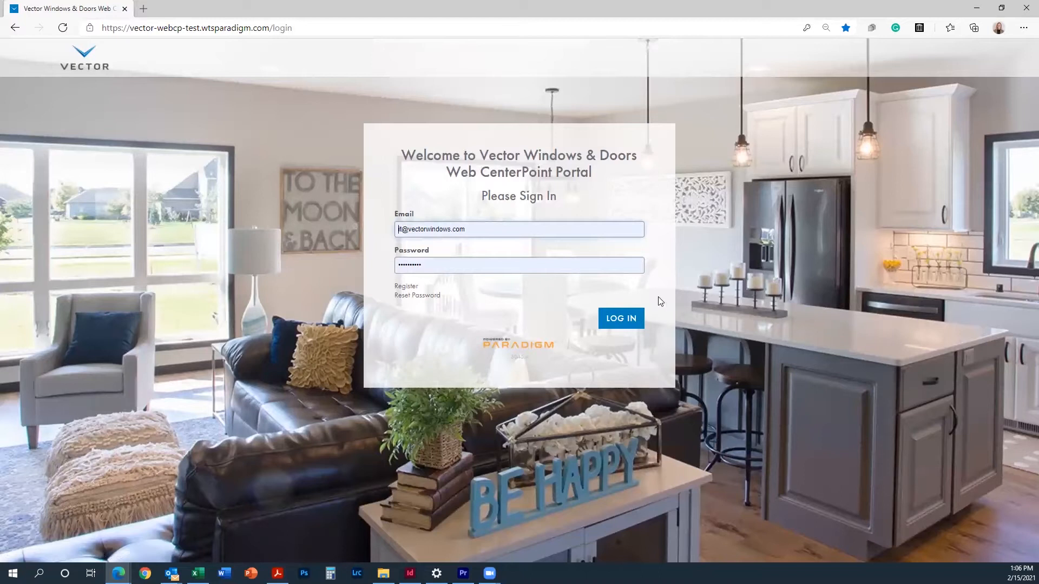
click(611, 323)
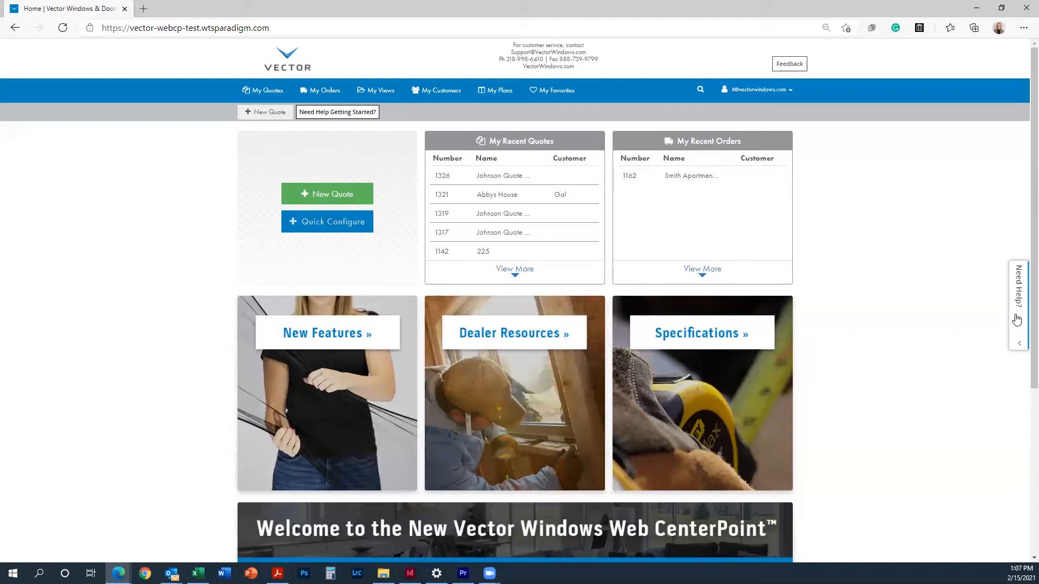
click(344, 118)
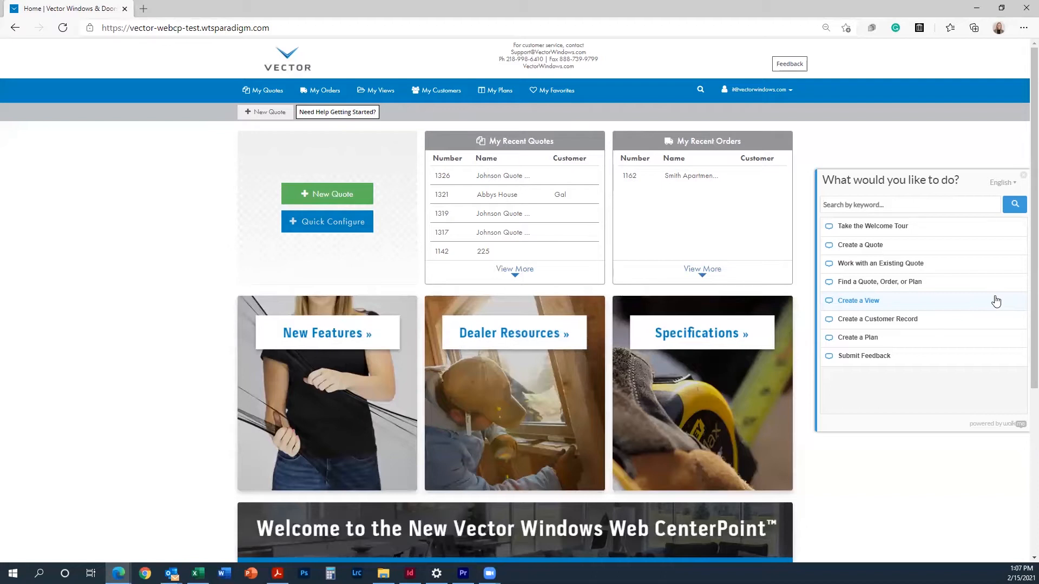
click(1024, 176)
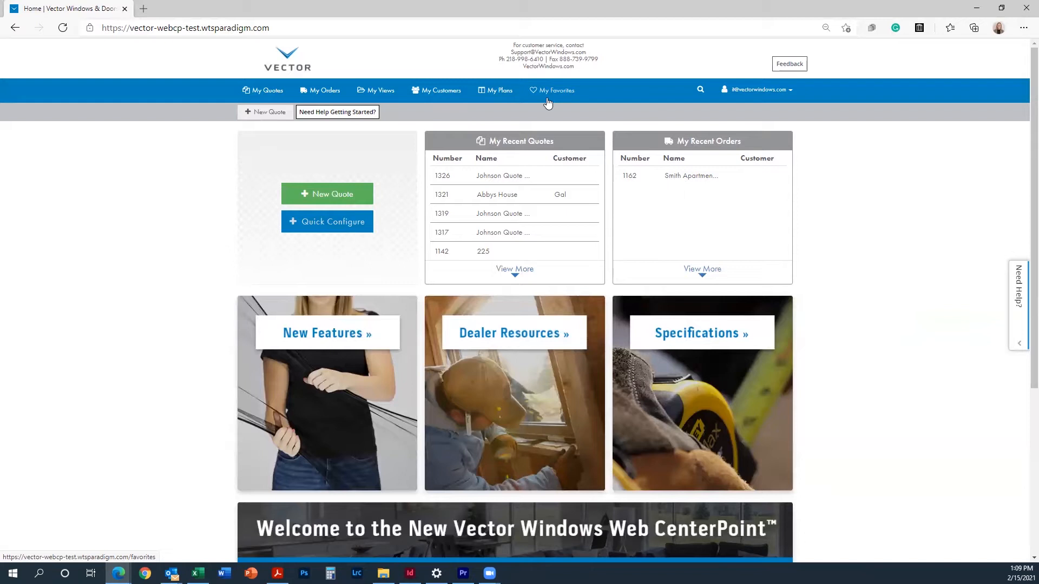
click(700, 92)
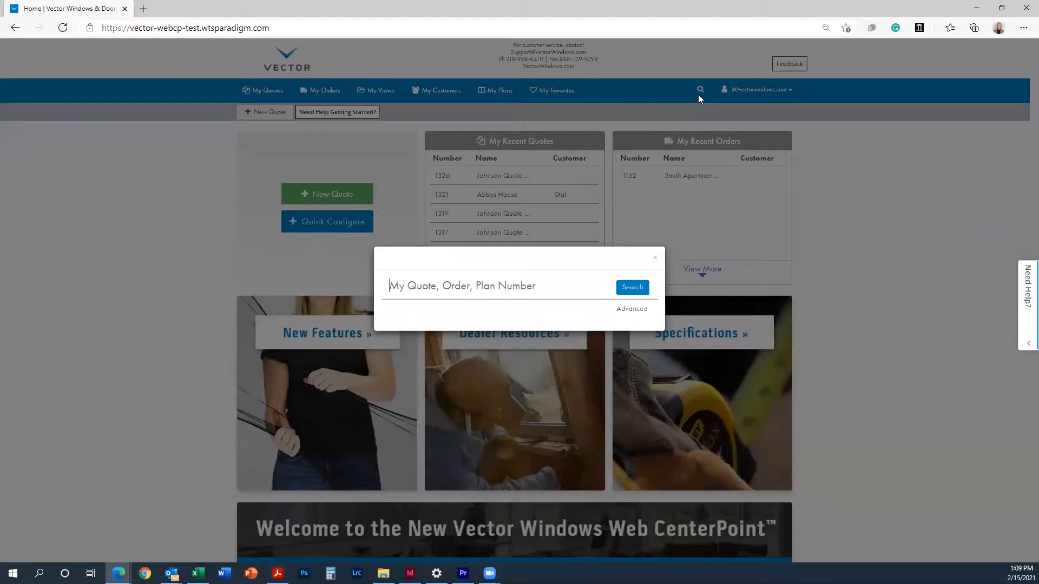
click(655, 259)
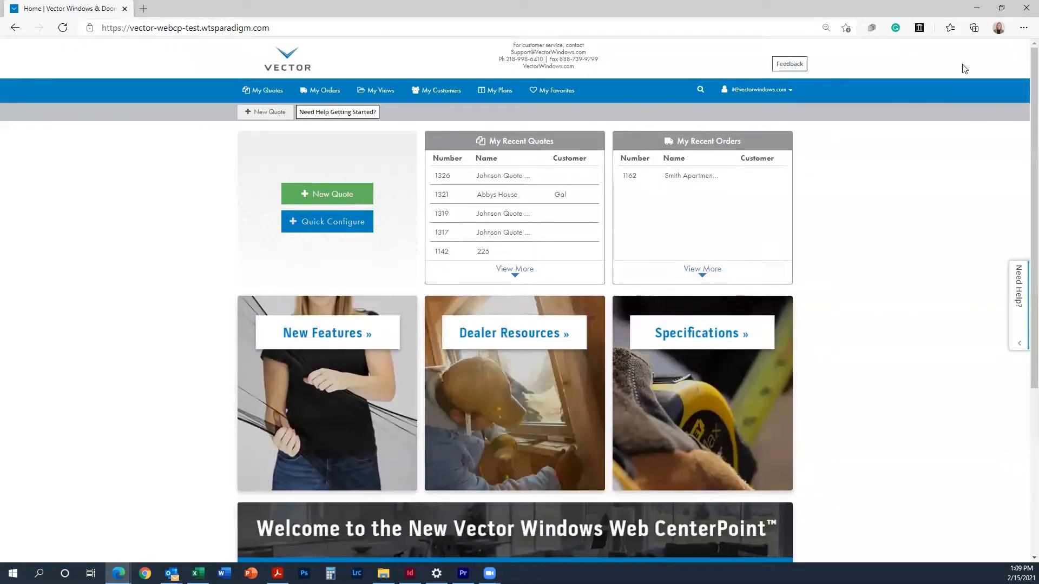
click(782, 96)
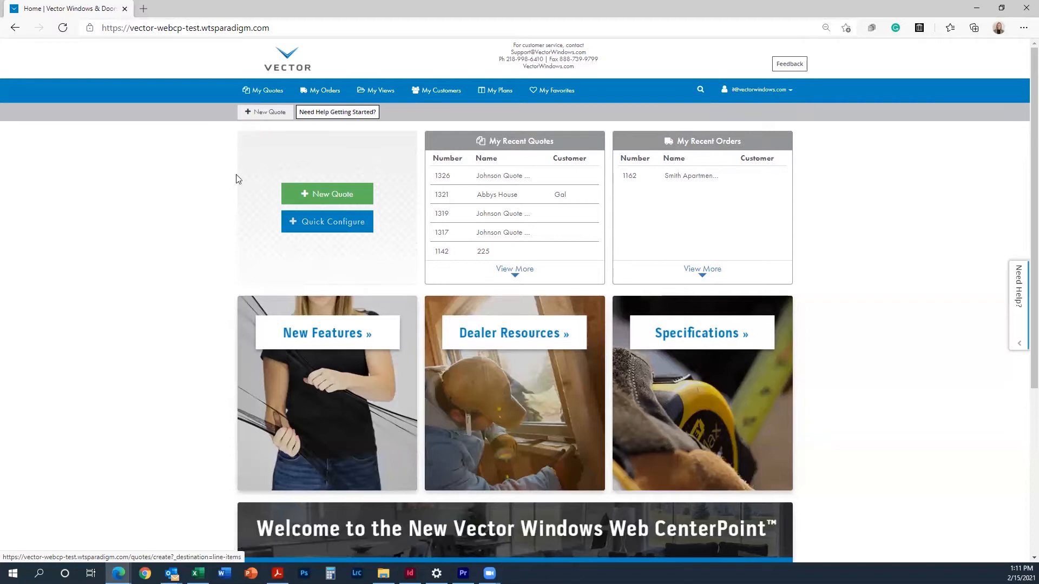
Step: Create Quote 1327 'Johnson Quote Package A' for Johnson Project with client Wonder Windows - North
click(362, 197)
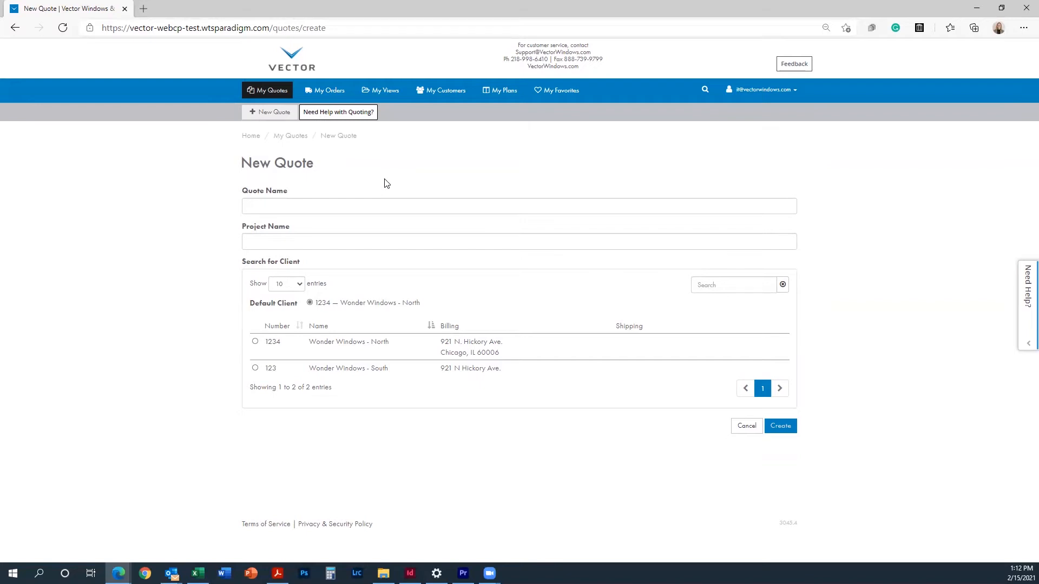
click(362, 204)
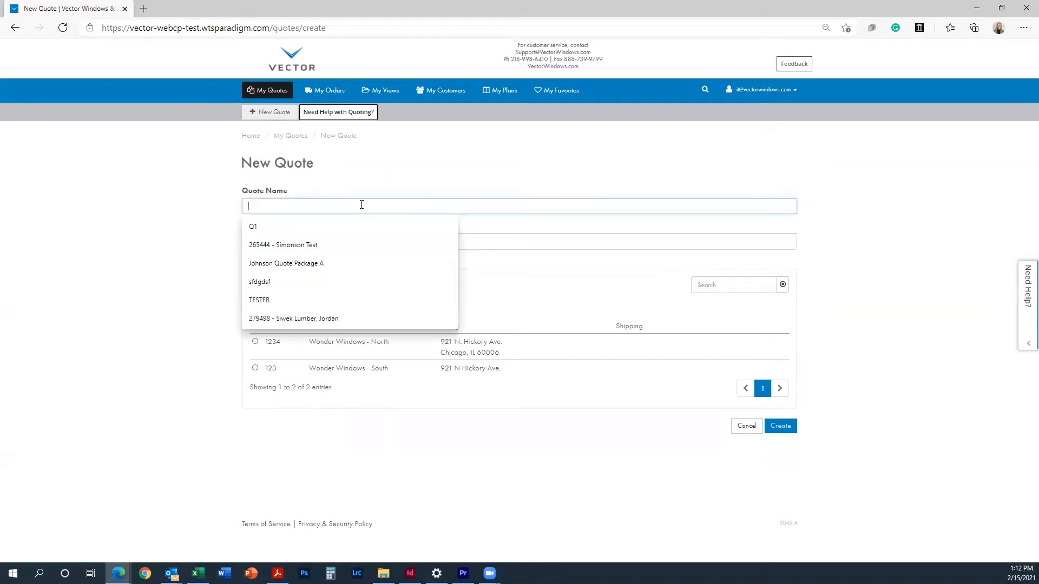
click(287, 264)
text(Johnson)
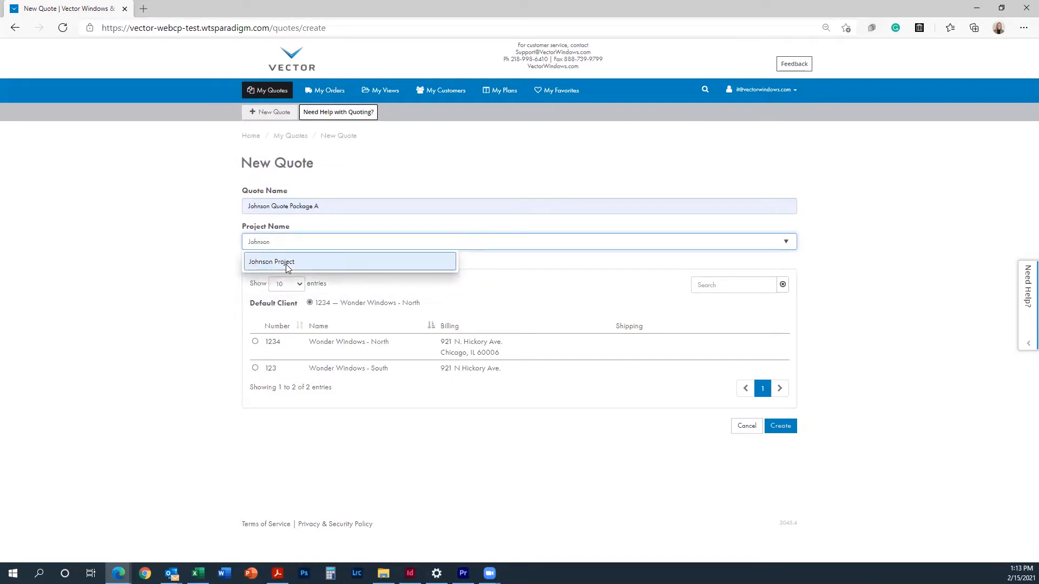
click(285, 263)
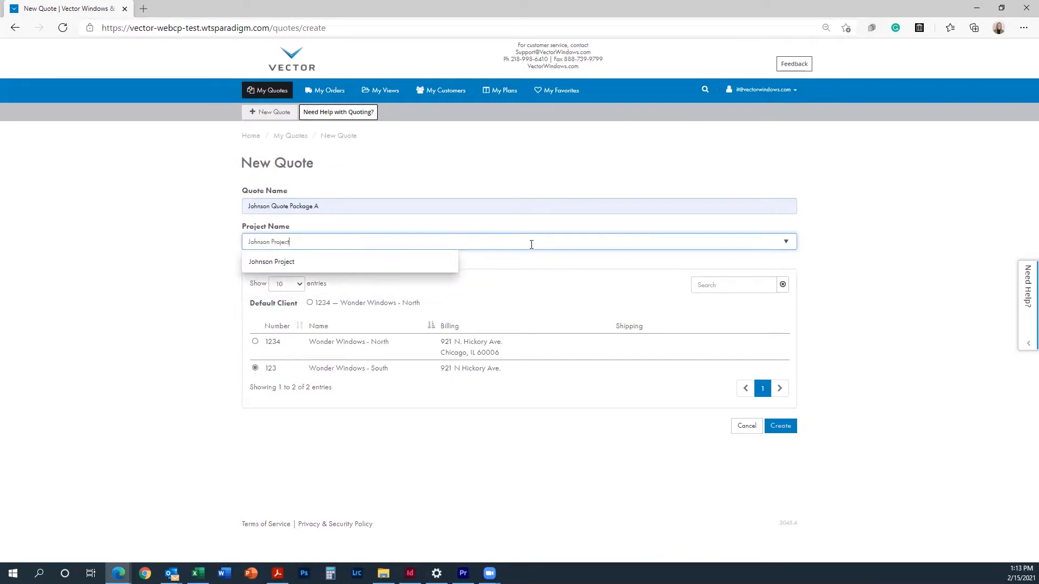
click(518, 350)
click(517, 350)
click(783, 431)
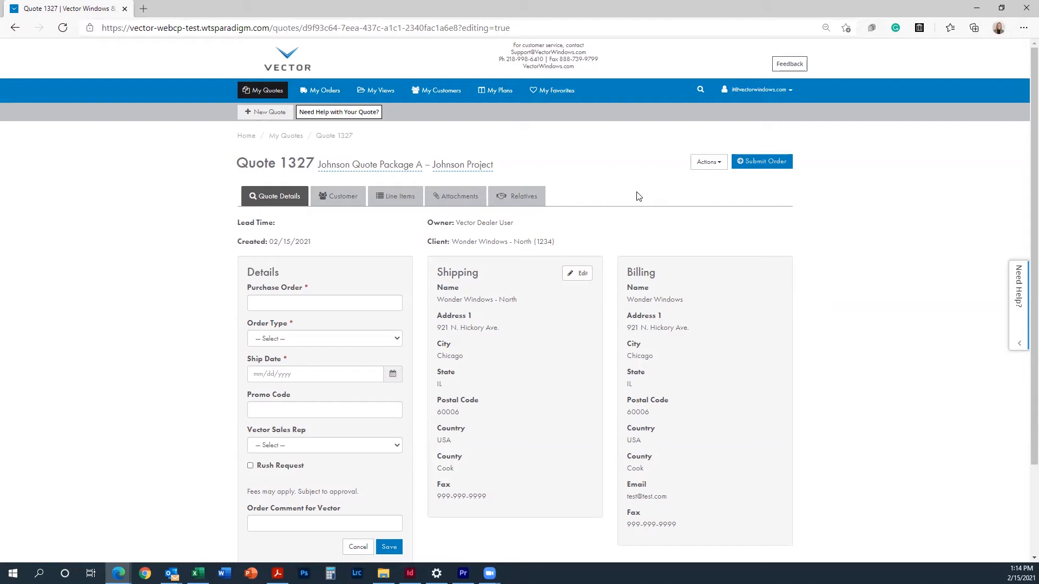
Step: Confirm the quote name and project name in the title, leaving both unchanged
click(367, 164)
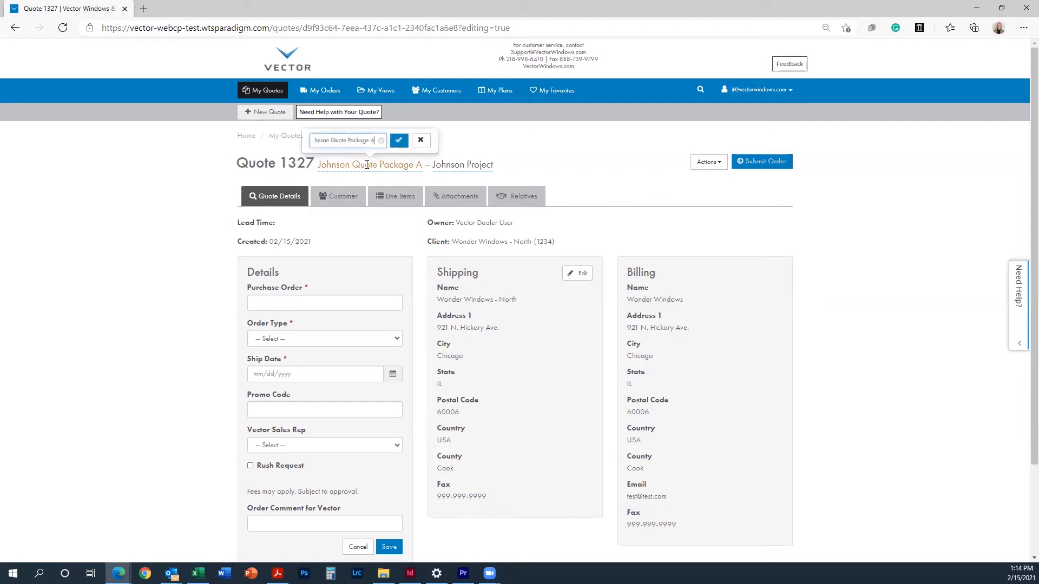
click(399, 140)
click(452, 165)
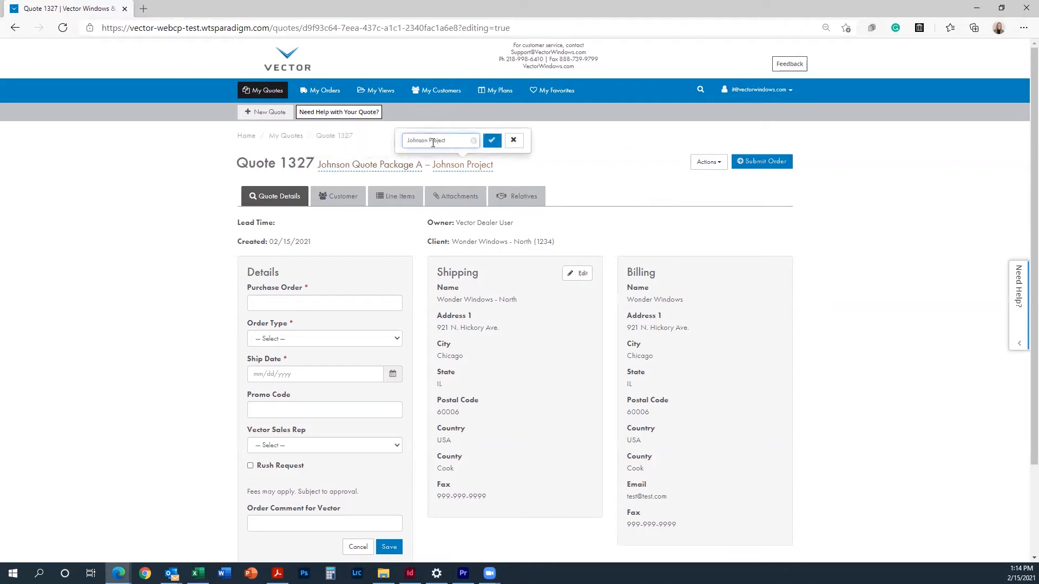
click(493, 141)
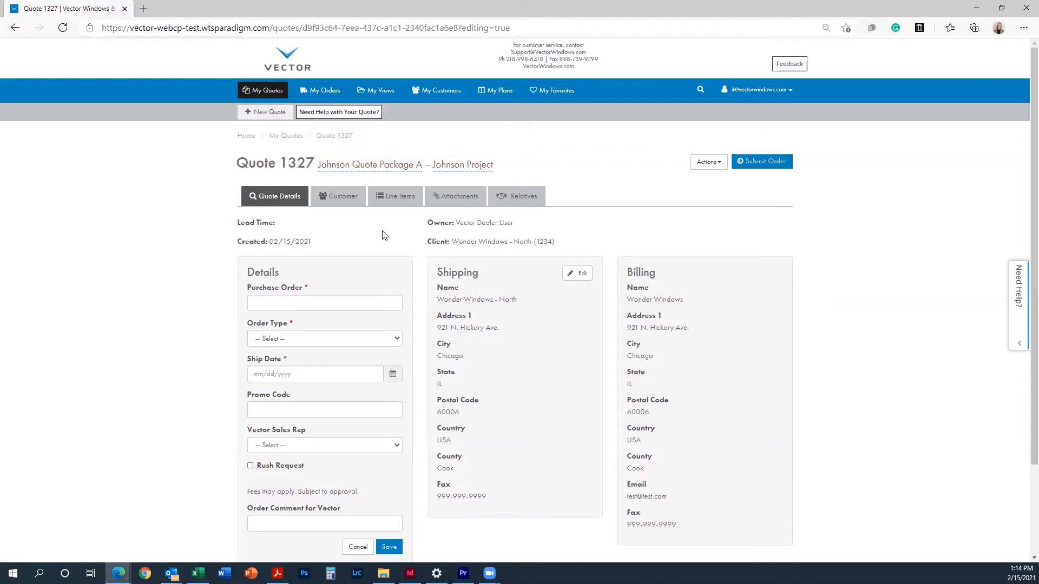
click(463, 165)
click(493, 143)
Step: Enter the purchase order number, set order type Commercial and ship date 2/19/2021
click(332, 308)
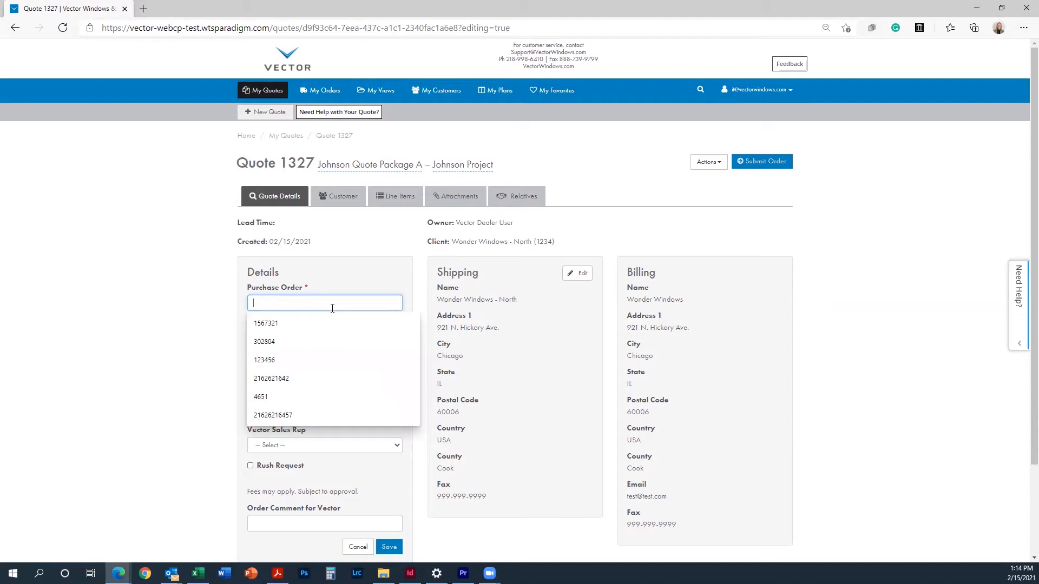
text(123456)
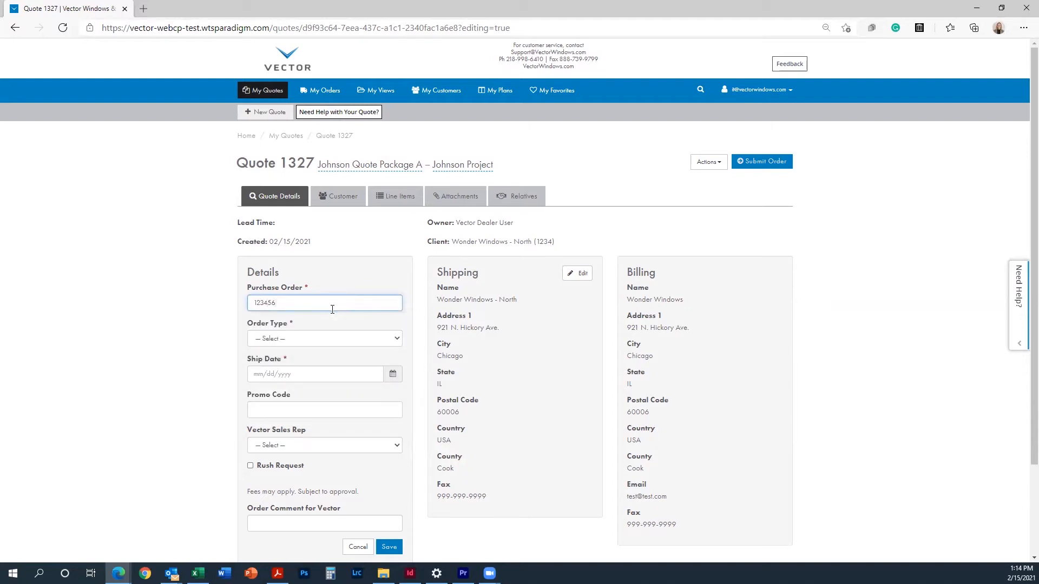
click(317, 338)
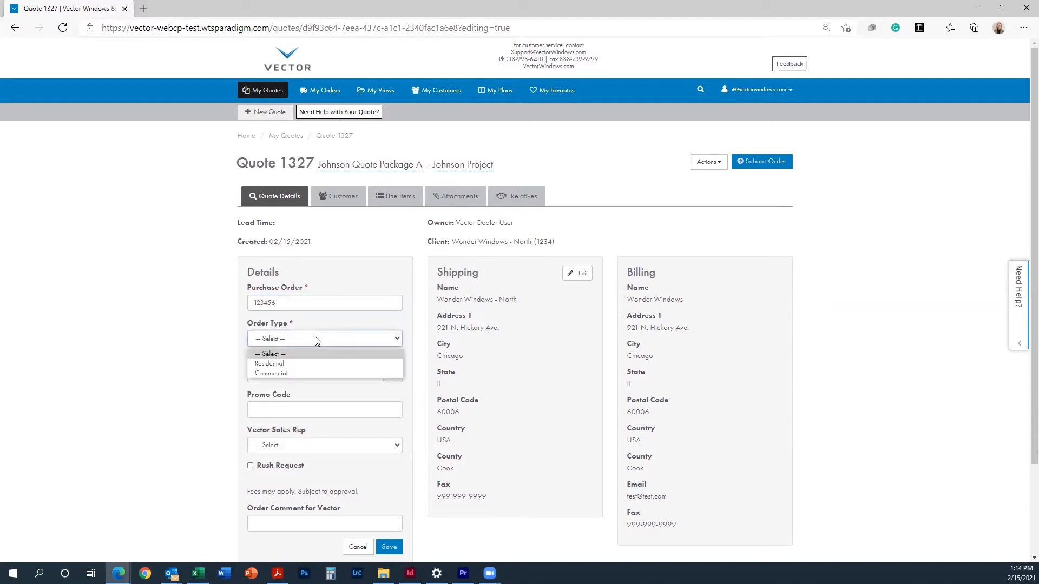
click(298, 374)
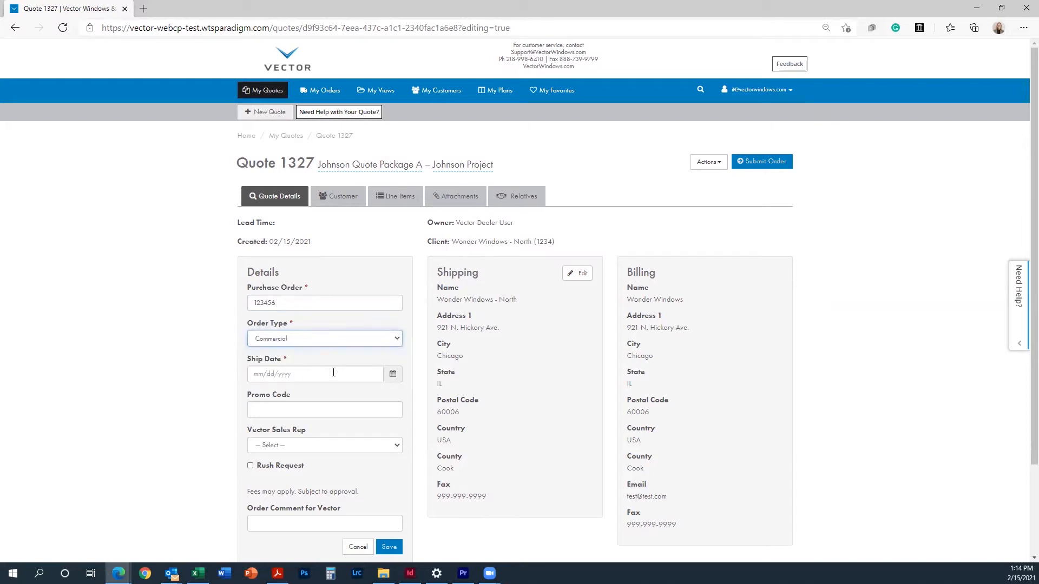
click(387, 381)
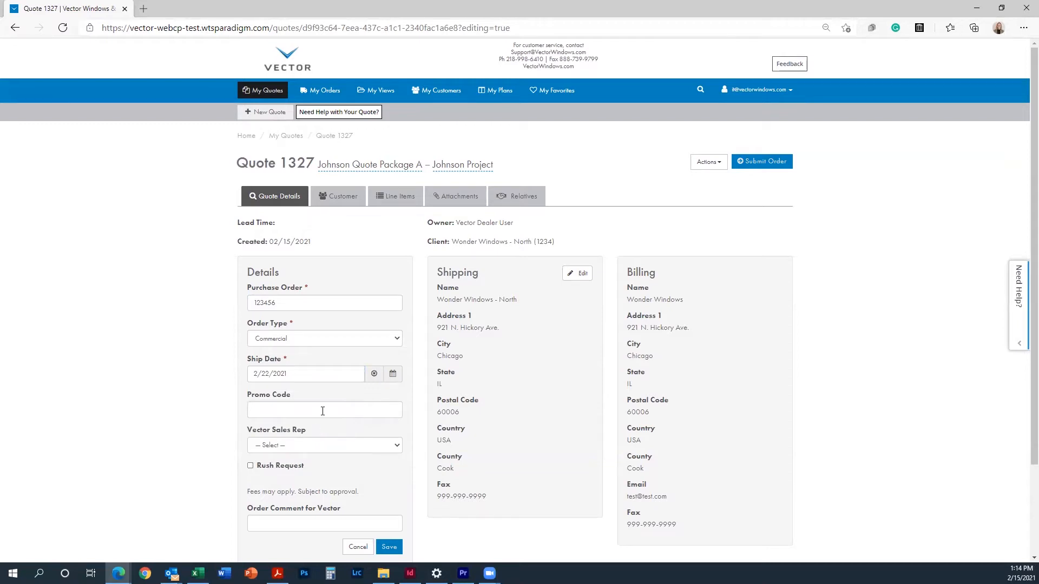
scroll(408, 316, down, 2)
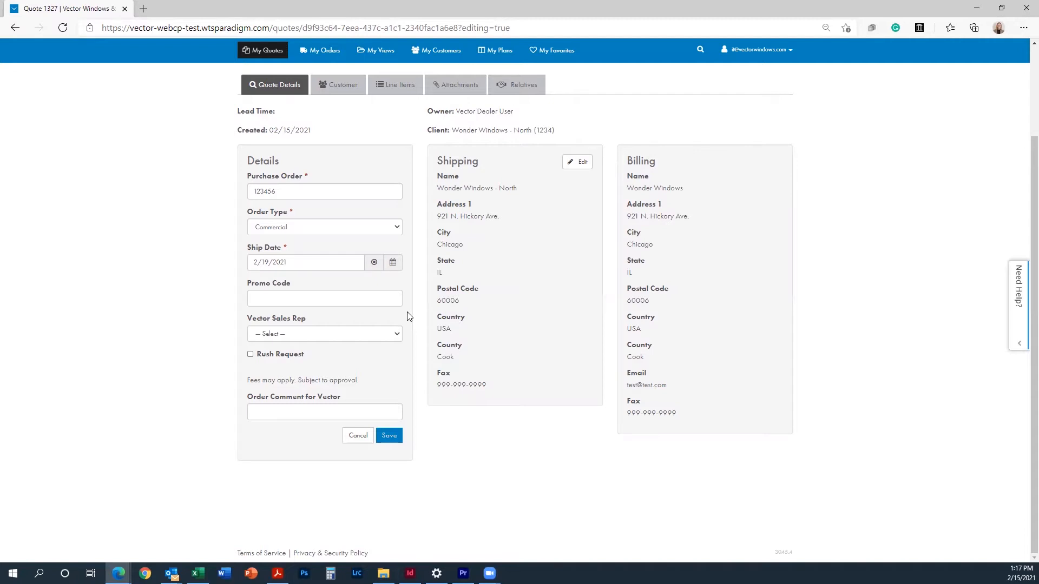
Step: Save the quote details with promo code PROMO, a rush request and order comment 'Comment'
click(359, 299)
text(PROMO)
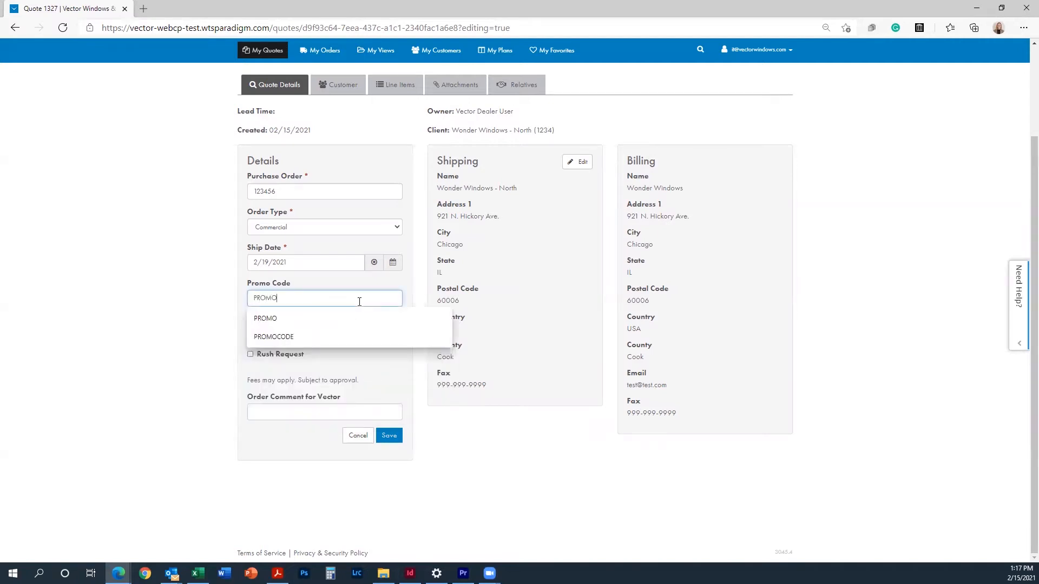
click(397, 372)
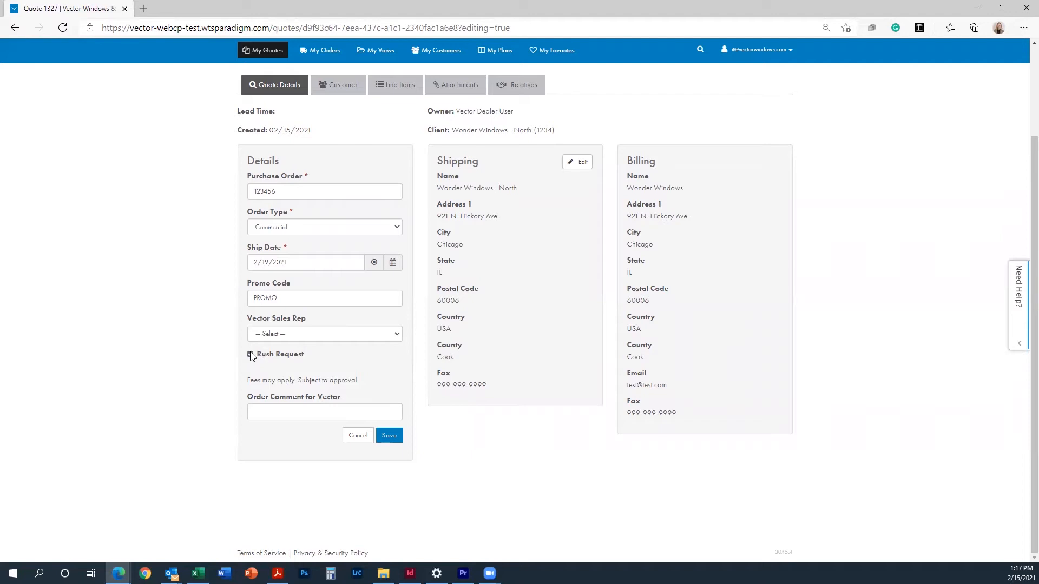
key(Tab)
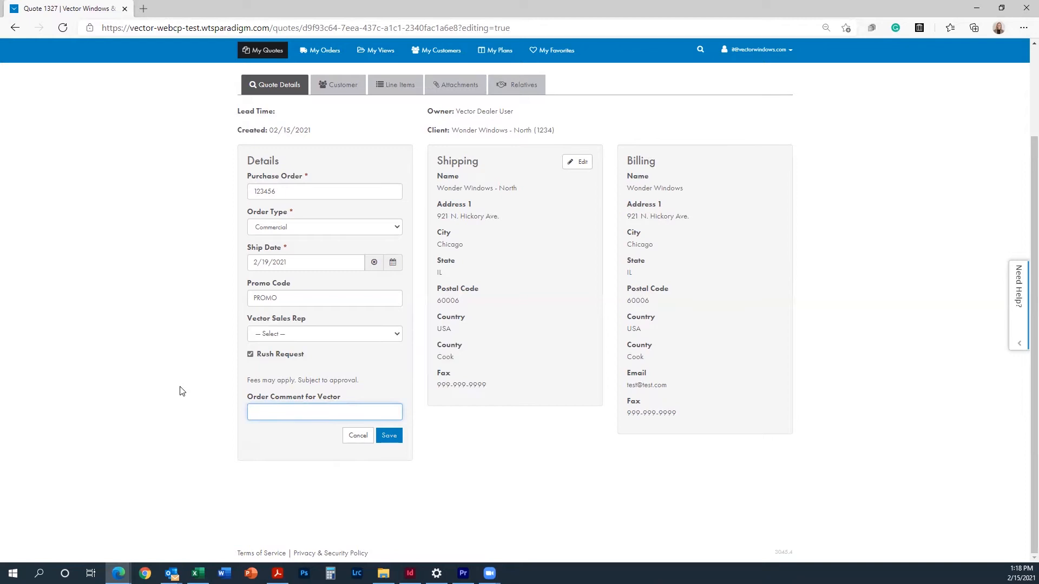
text(Comment)
scroll(330, 188, up, 1)
click(389, 436)
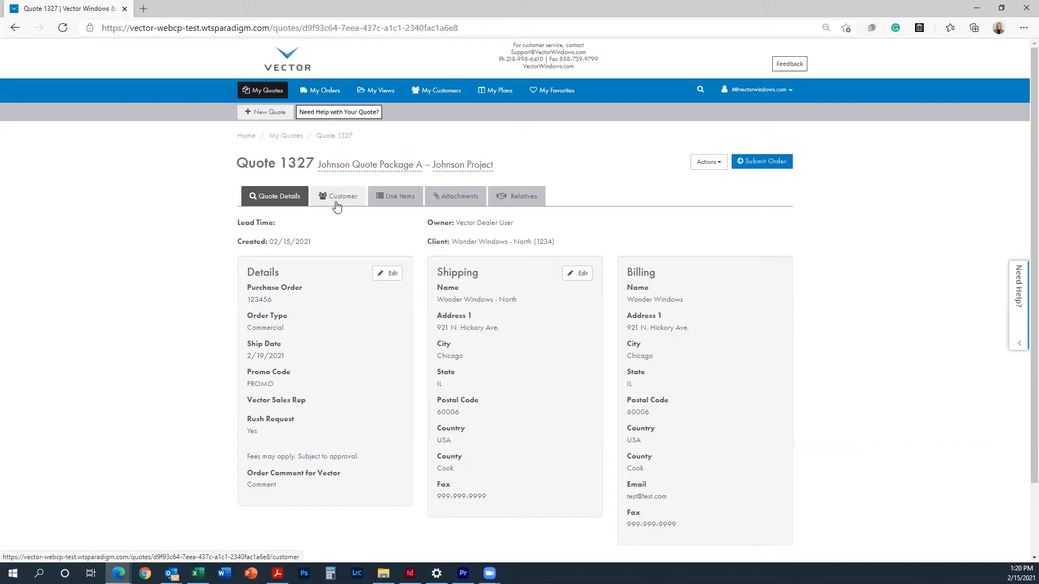
click(337, 204)
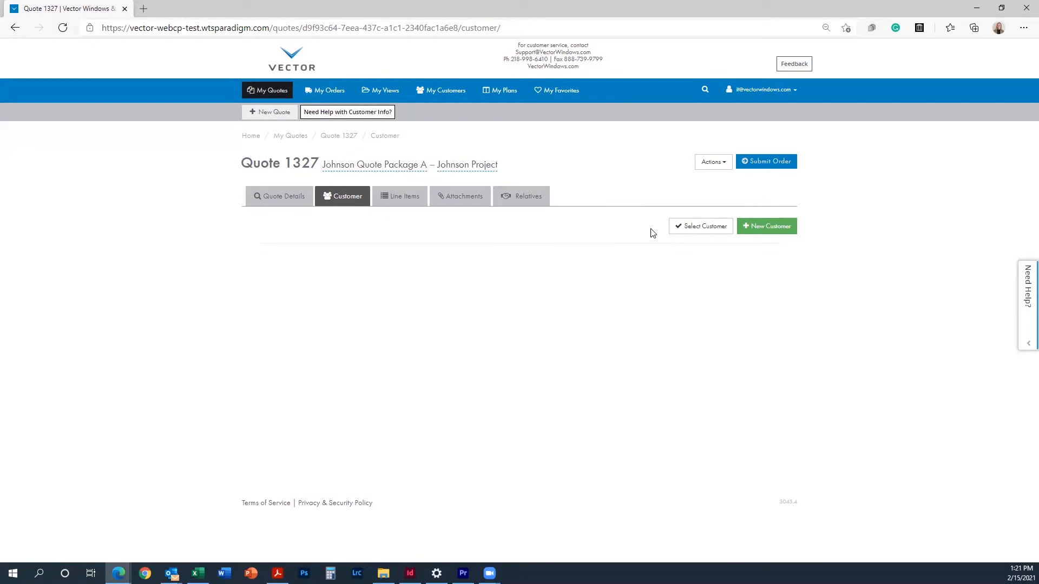
Step: Create a new customer on Quote 1327, autofilling full name and e-mail from browser suggestions
click(707, 231)
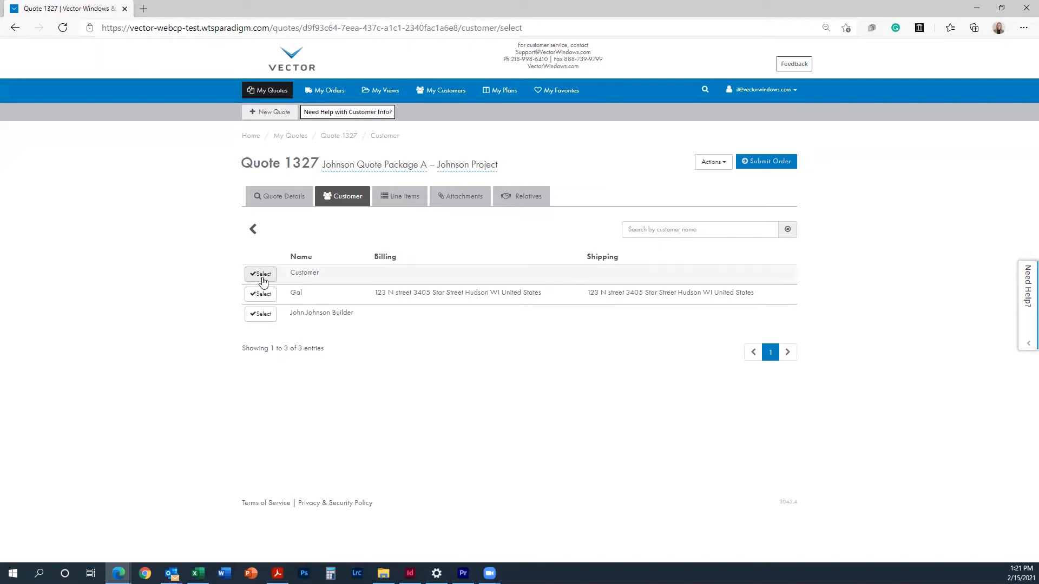
click(253, 229)
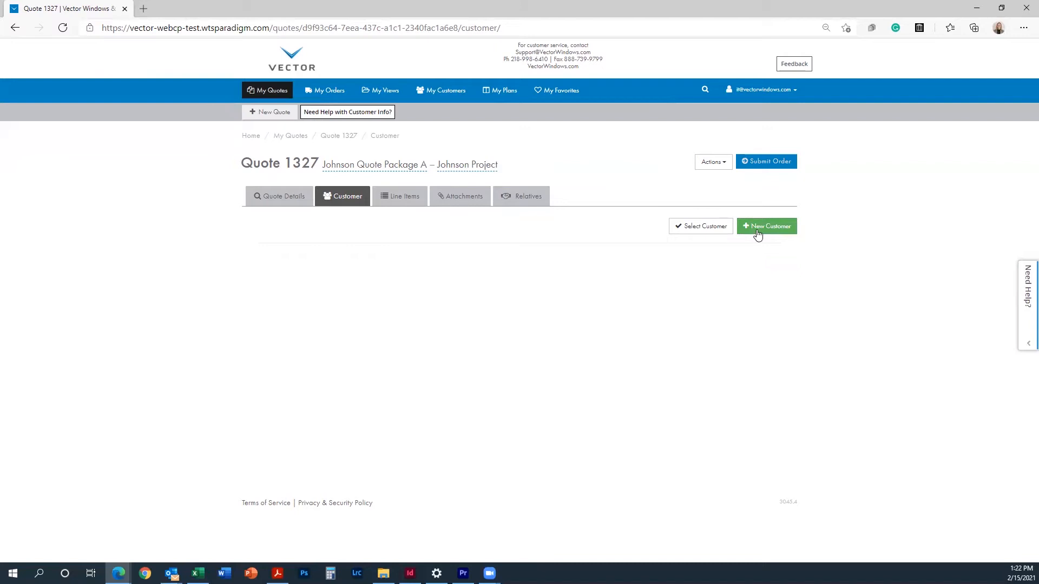
click(758, 233)
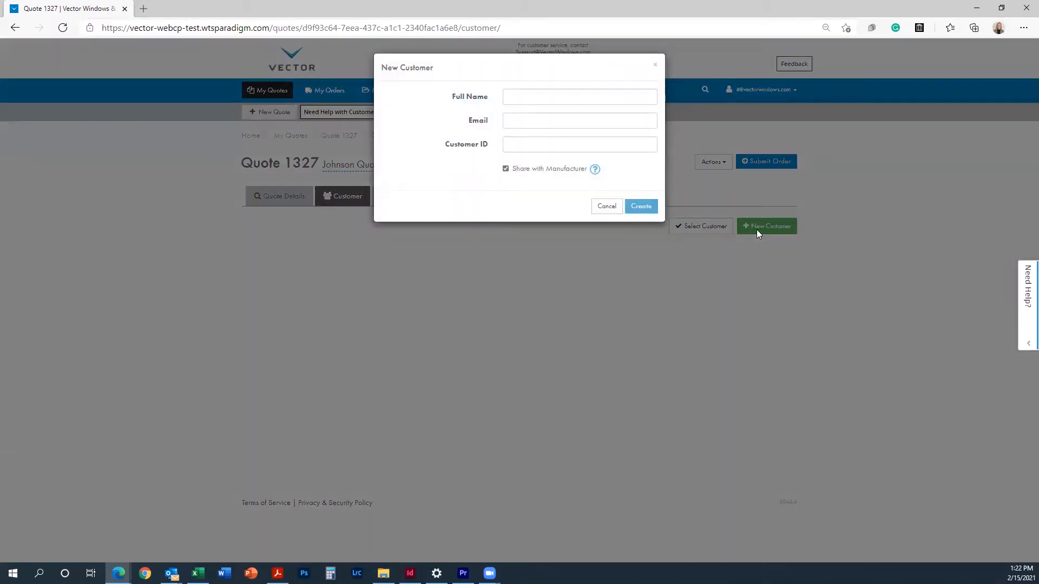
click(523, 97)
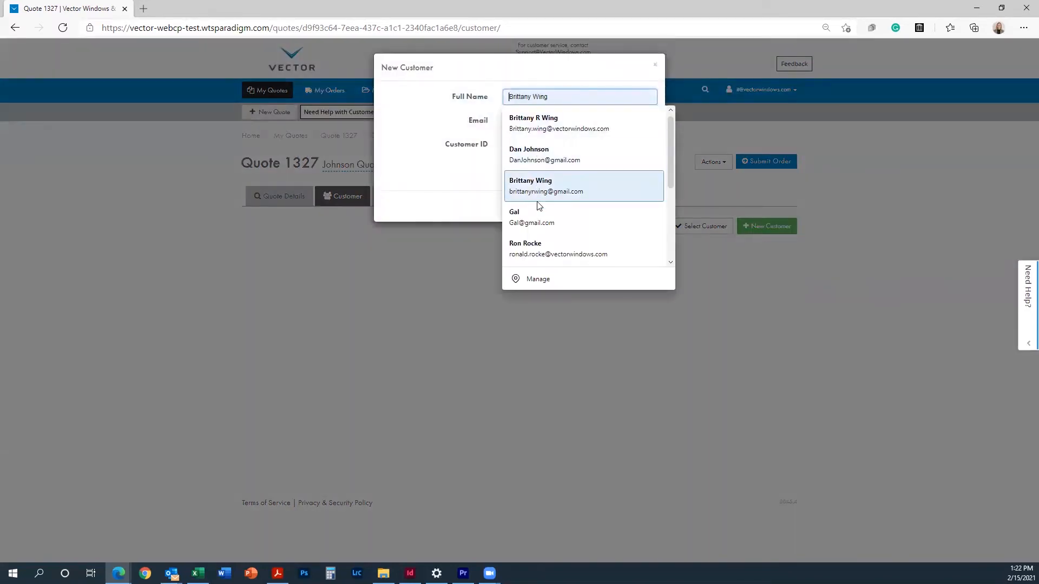
click(544, 160)
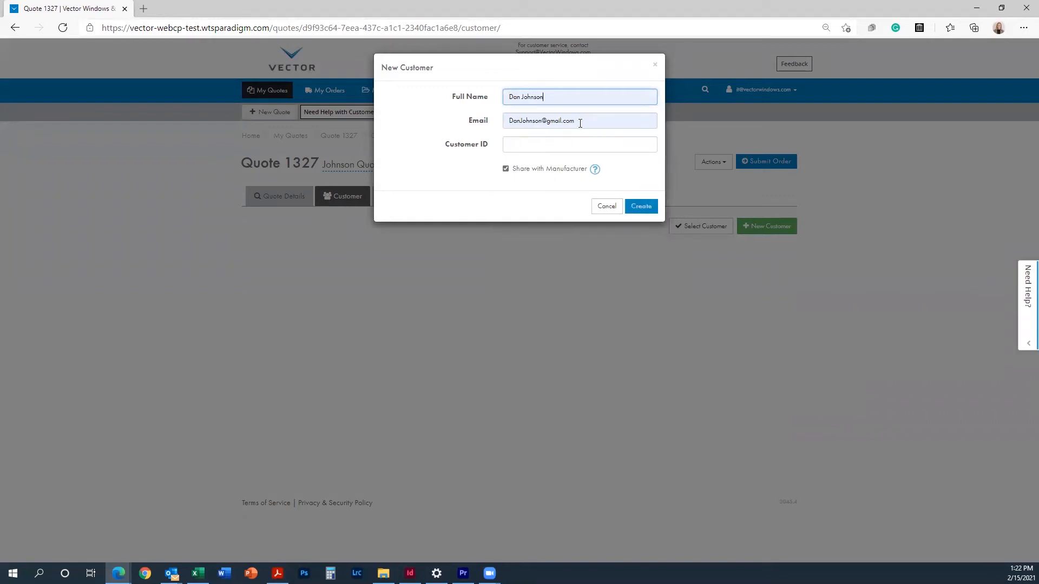
click(637, 211)
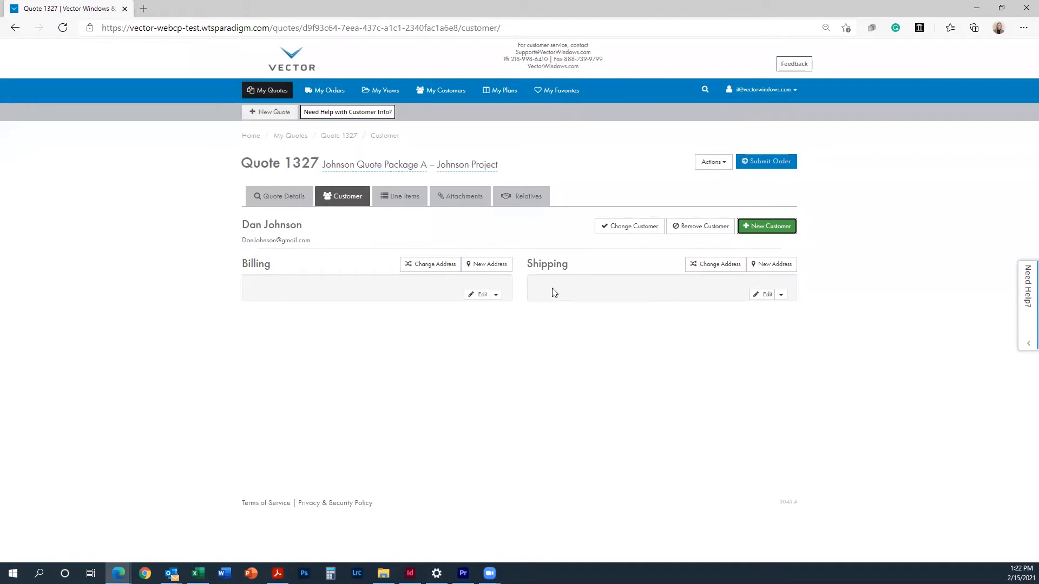
Step: Autofill and save the customer's billing address, then copy it to the shipping address
click(475, 299)
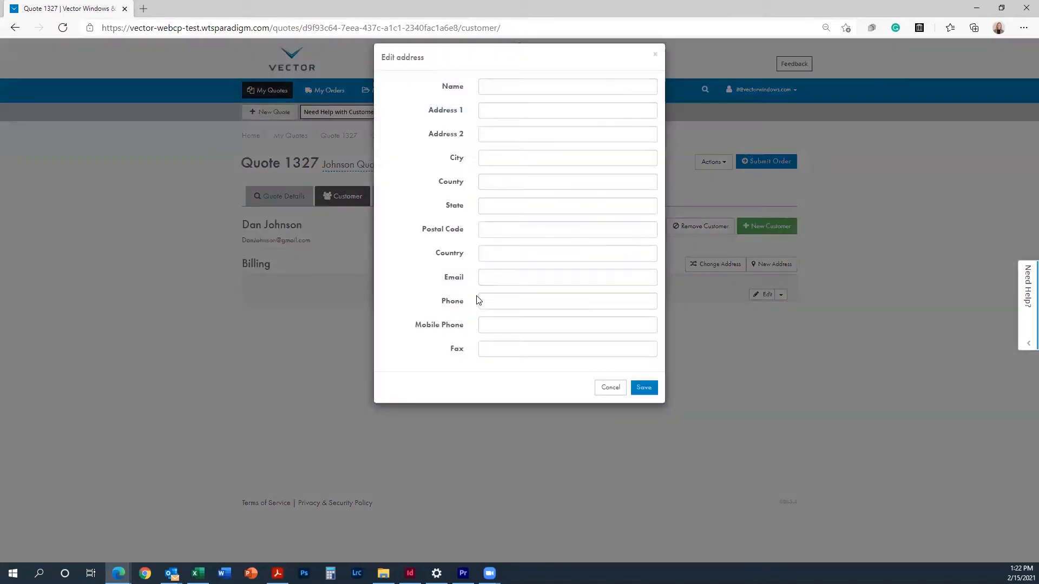
click(519, 98)
click(518, 180)
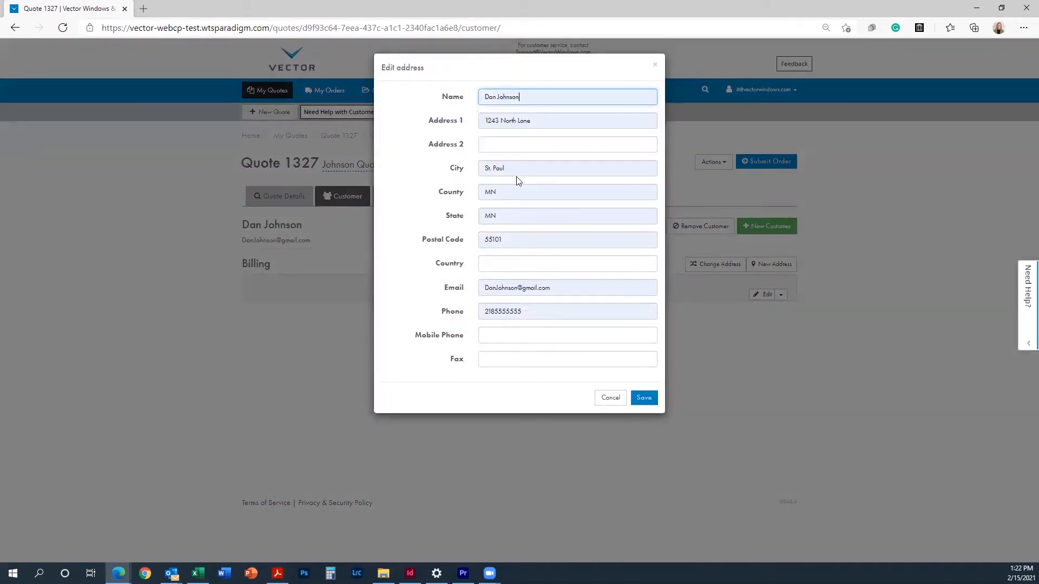
click(649, 402)
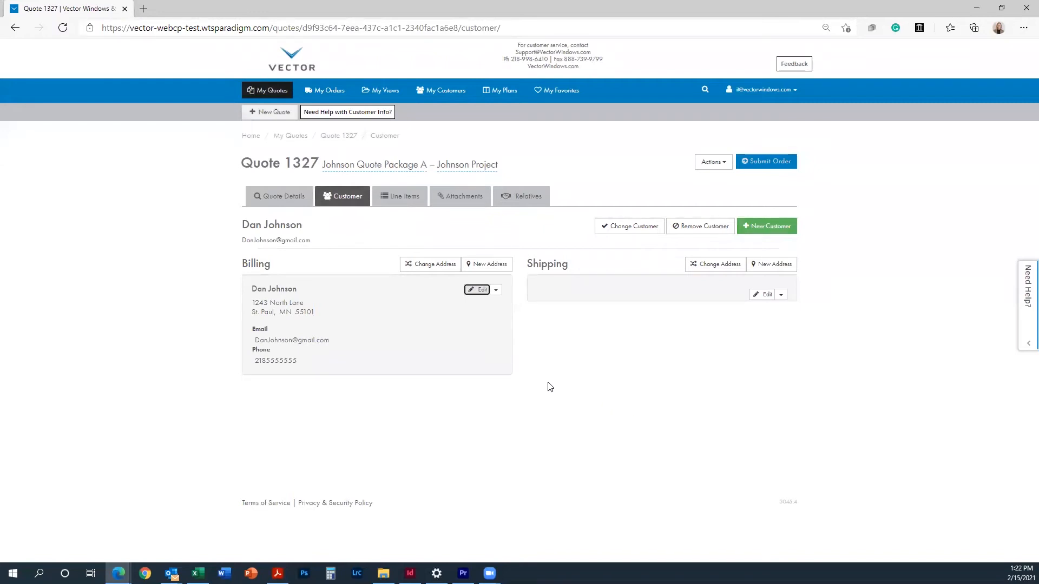
click(498, 294)
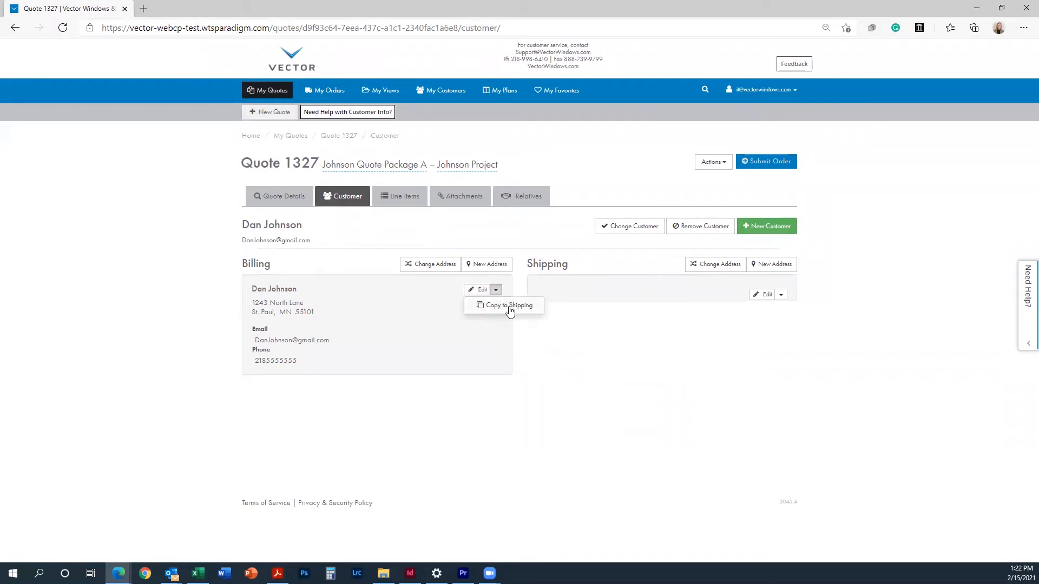
click(508, 306)
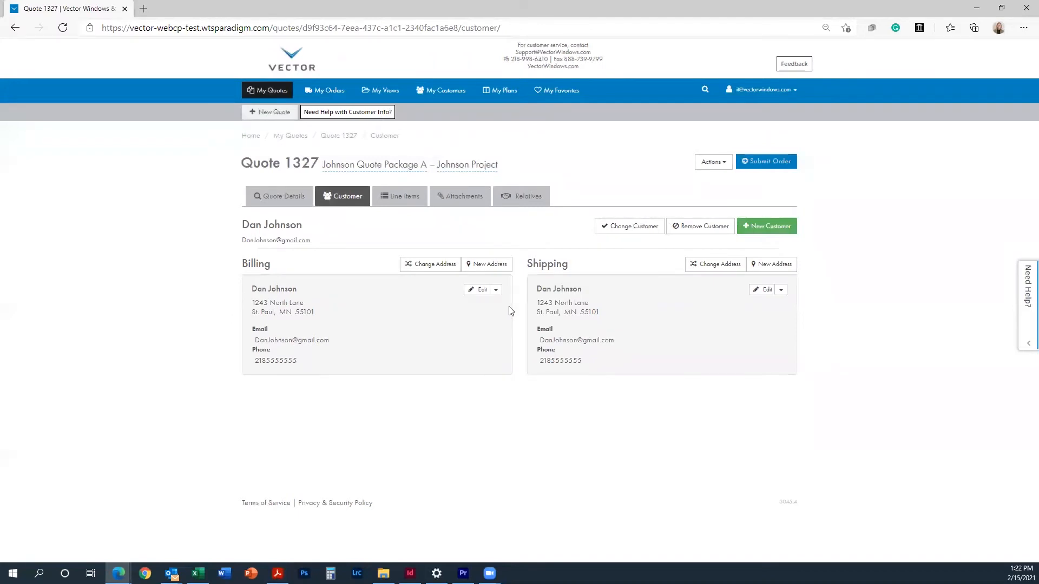
click(763, 291)
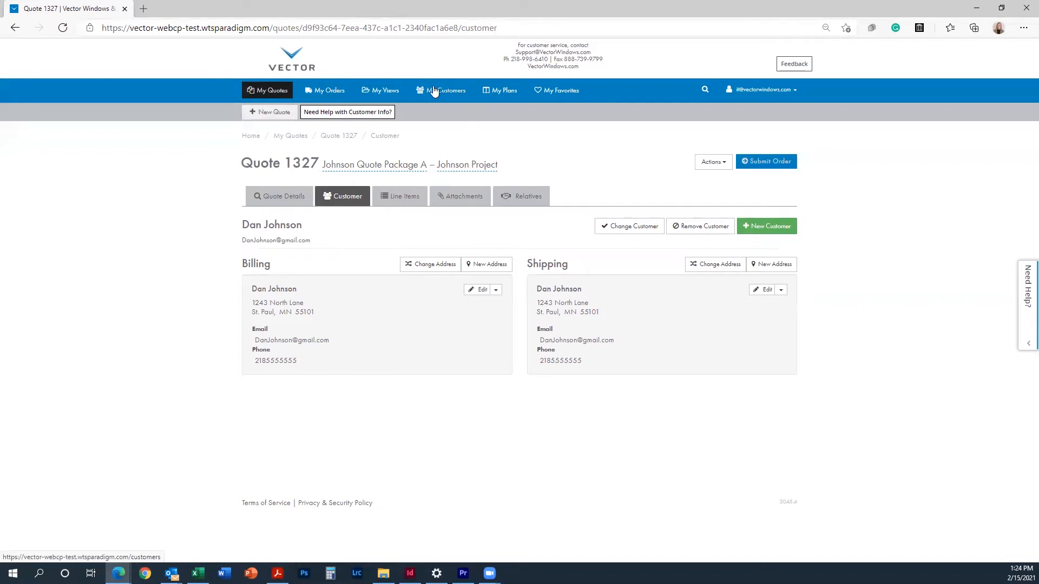
Step: Save the customer's pricing preferences (20% gross margin, 25% markup), then return to My Quotes
click(434, 91)
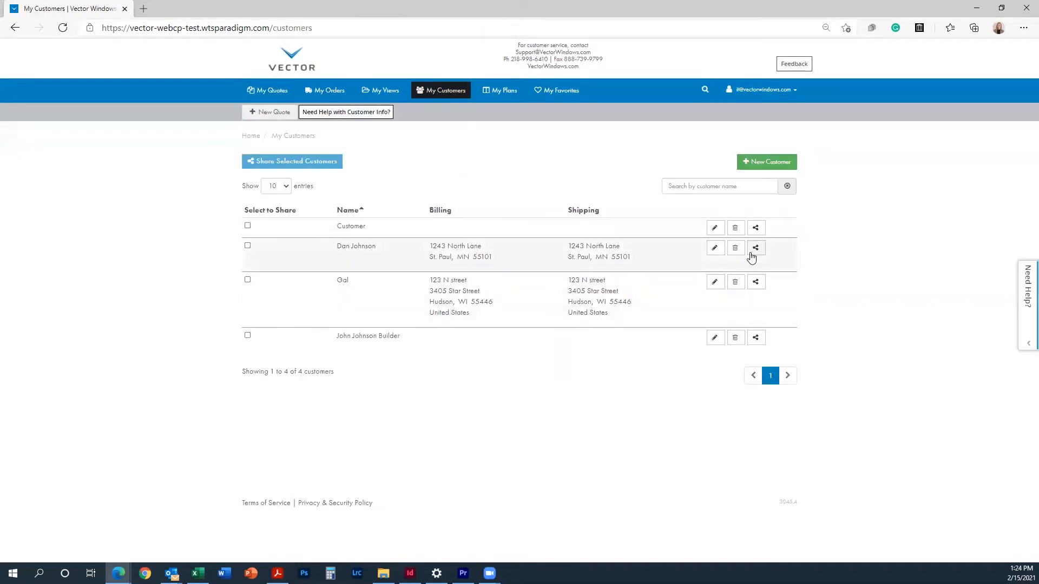
click(717, 252)
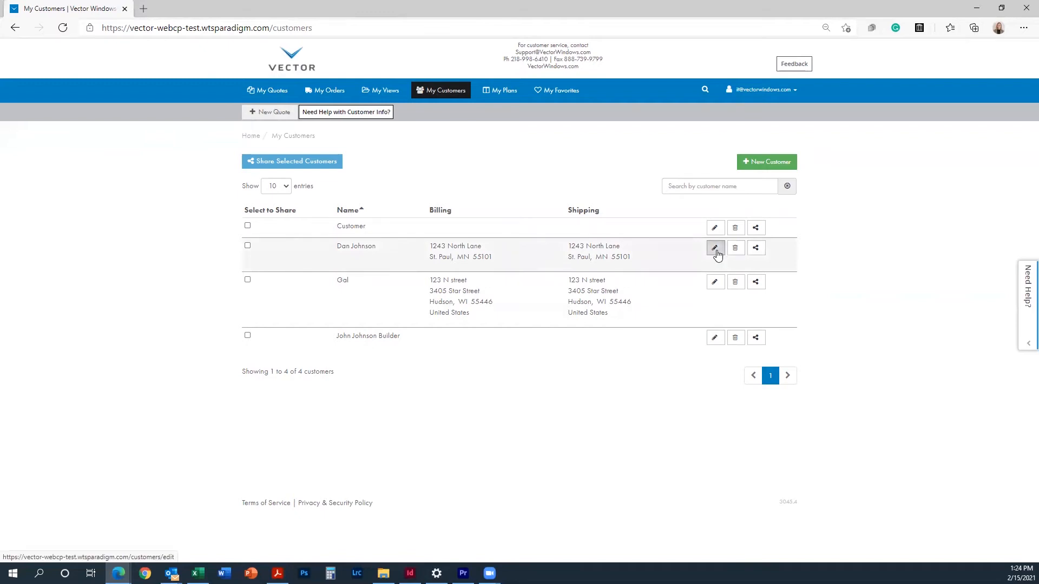
click(393, 170)
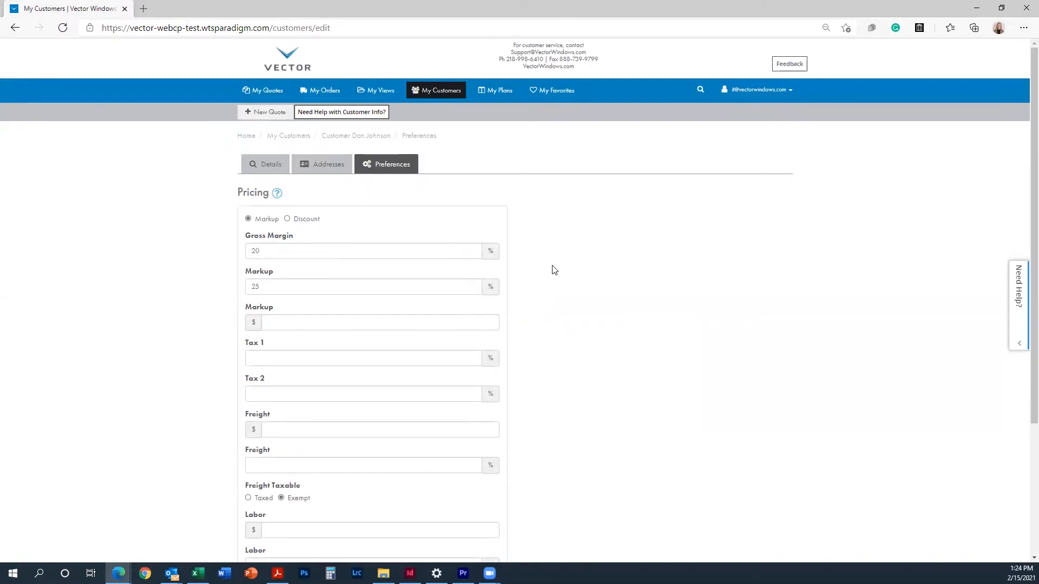
scroll(552, 269, down, 3)
click(495, 480)
click(266, 96)
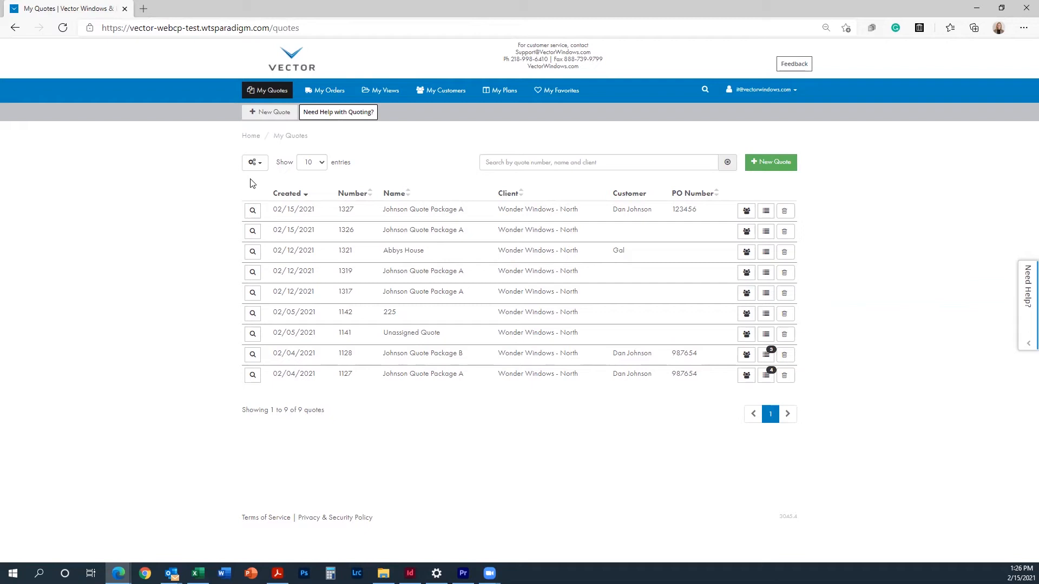
Step: Open Quote 1327's line items and start a new line item to reach the product catalog
click(252, 211)
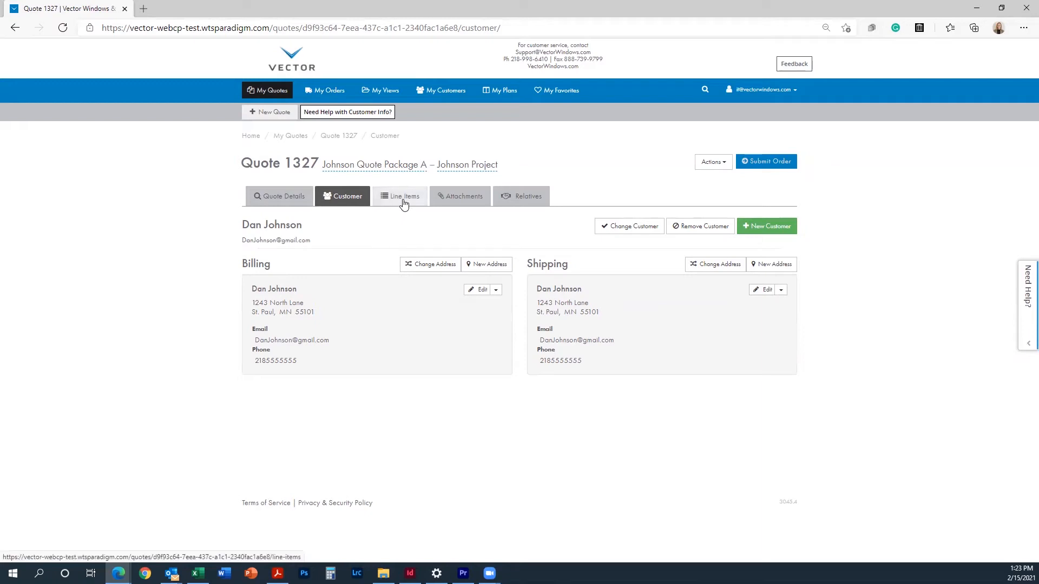
click(403, 203)
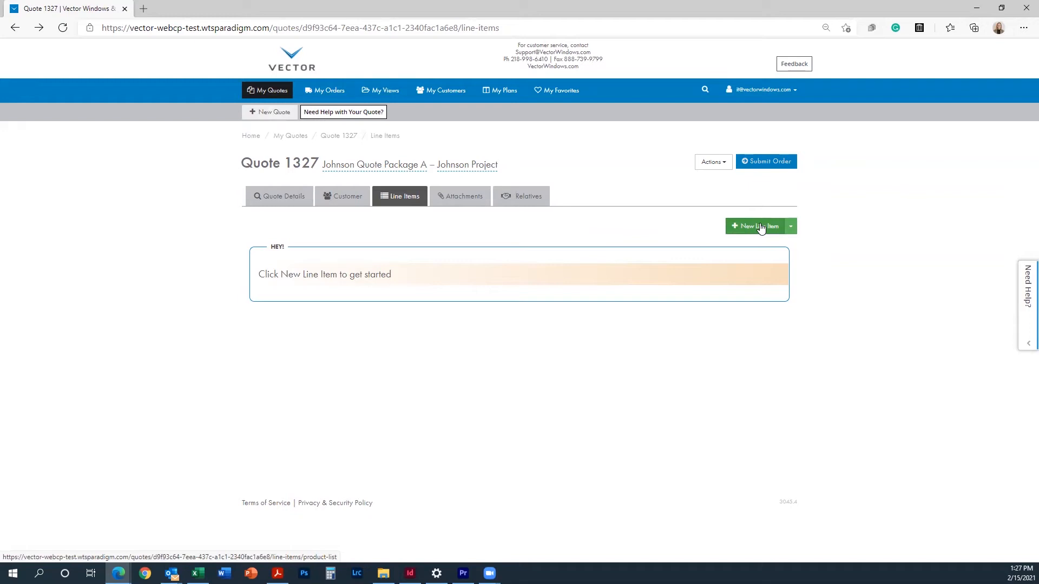
click(793, 228)
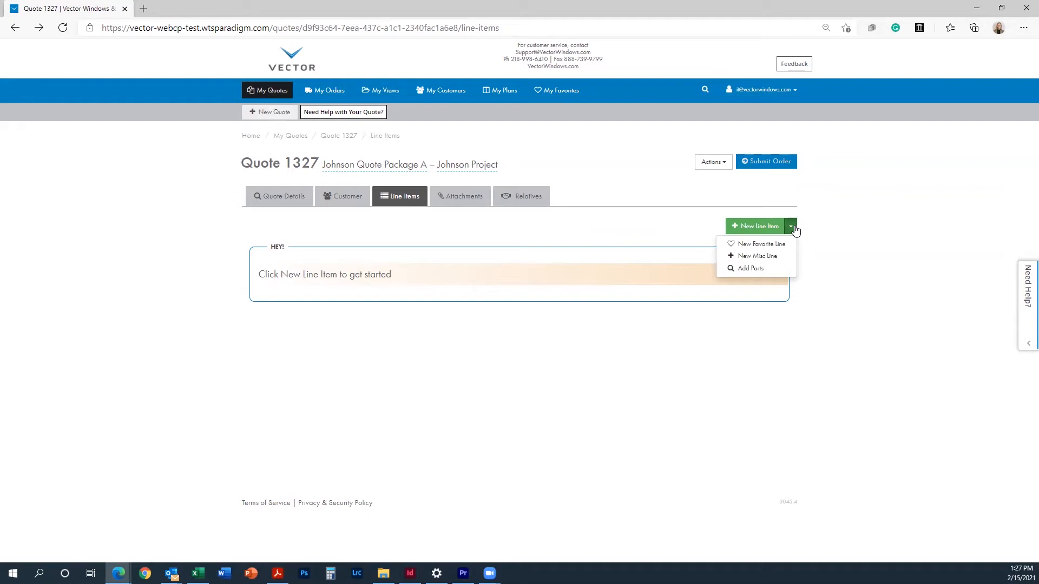
click(765, 232)
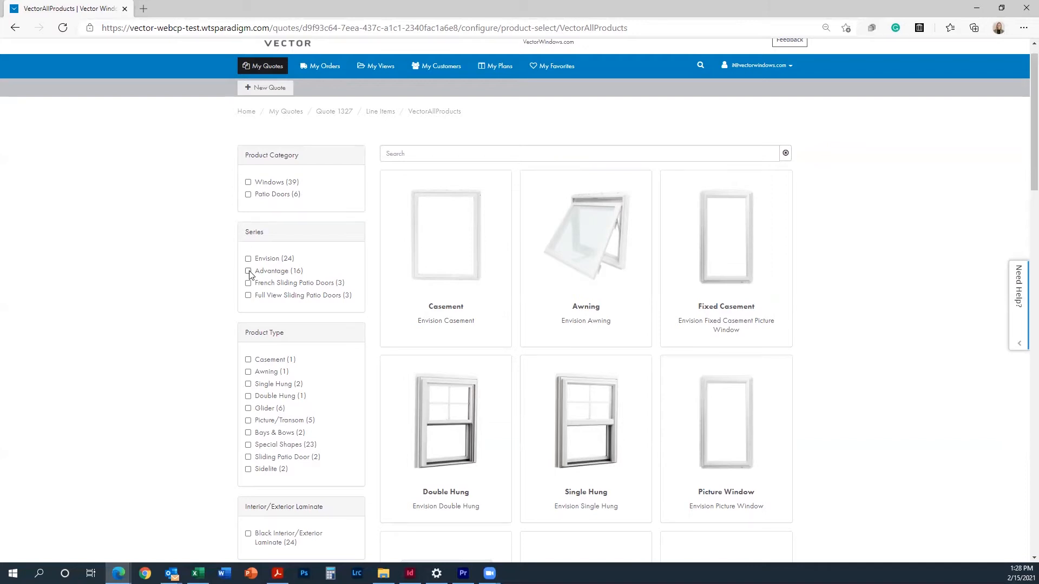
Step: Search the catalog for 'single' and select the Envision Single Hung window
click(433, 154)
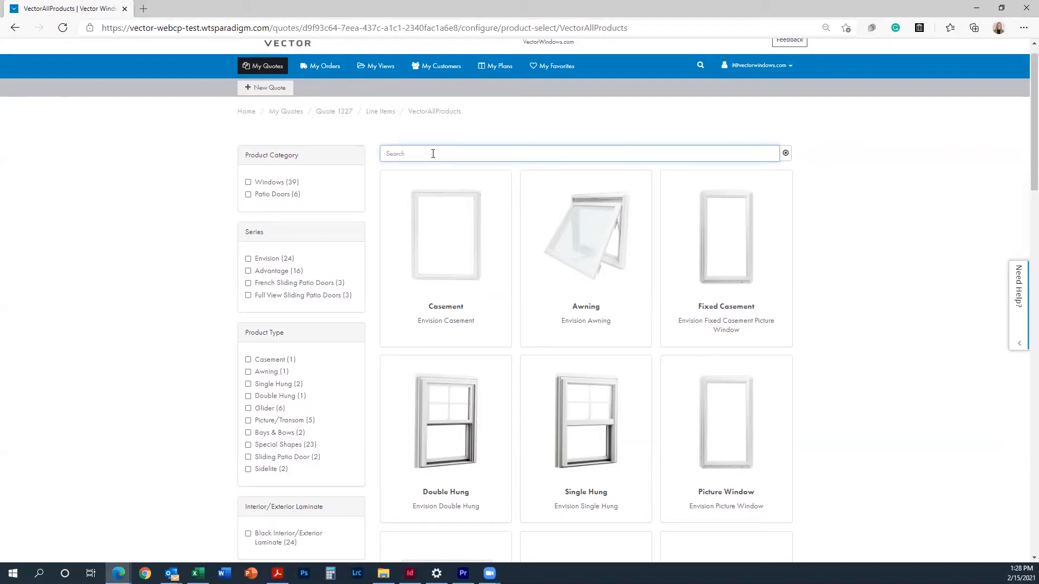
text(single)
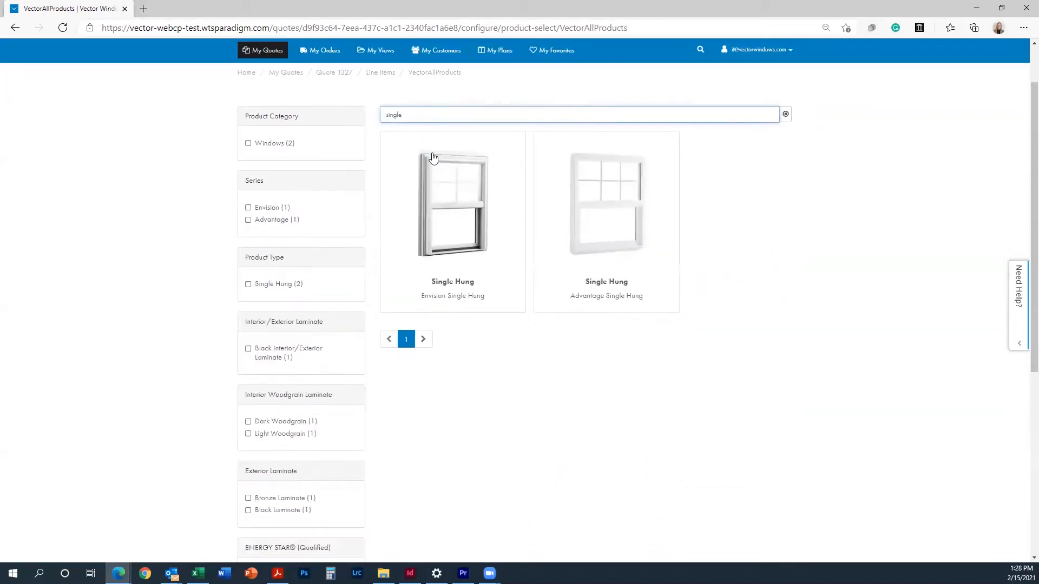
click(466, 225)
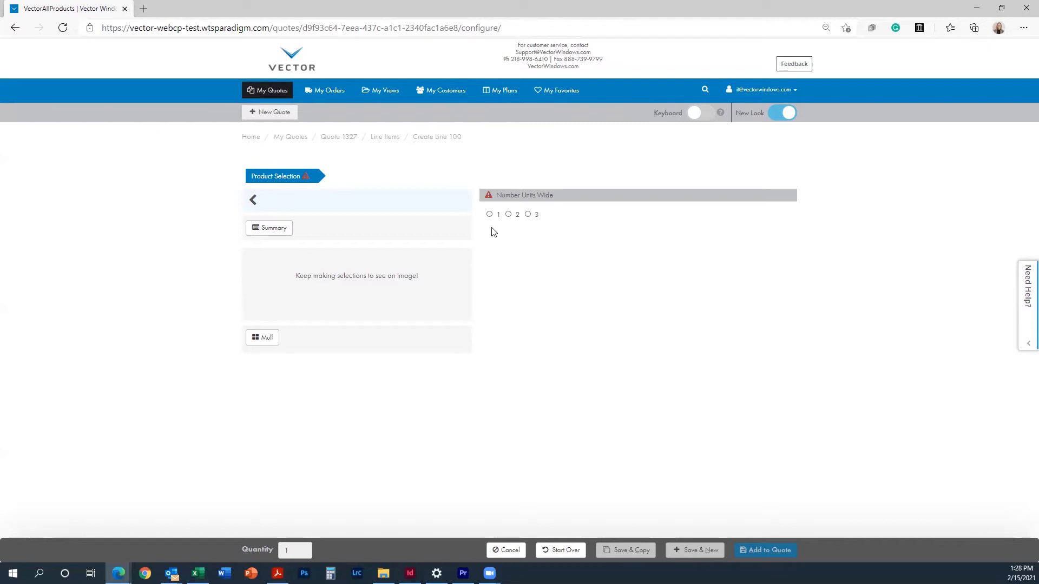
Step: Make the unit one window wide and mark egress as required
click(490, 214)
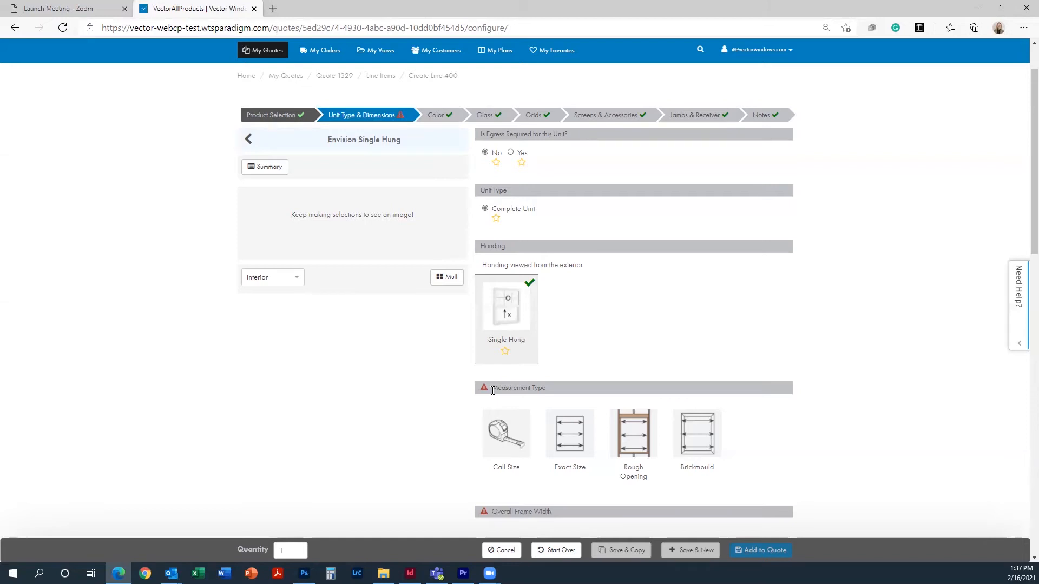
click(409, 116)
click(507, 443)
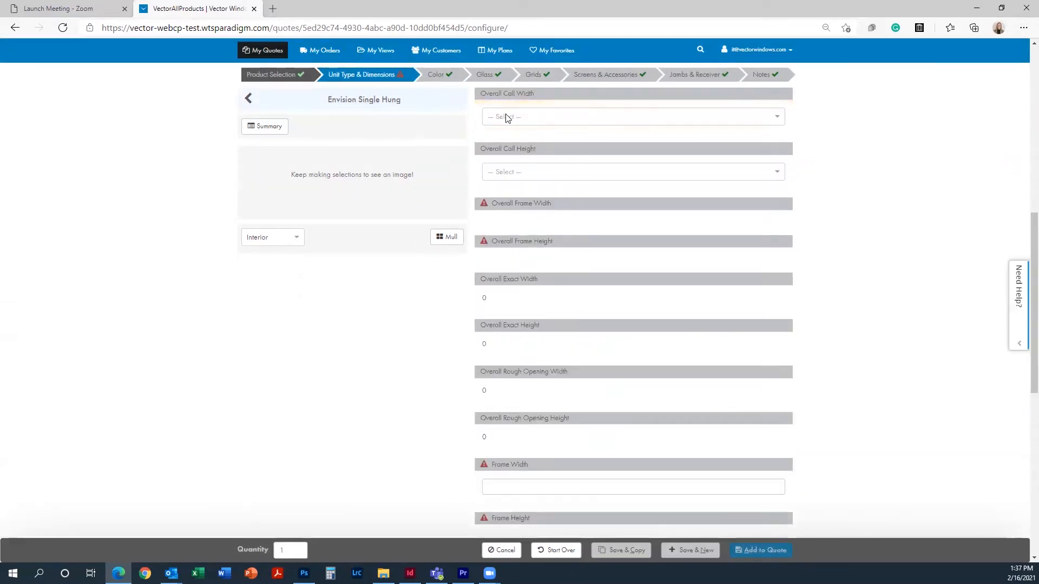
scroll(503, 115, up, 4)
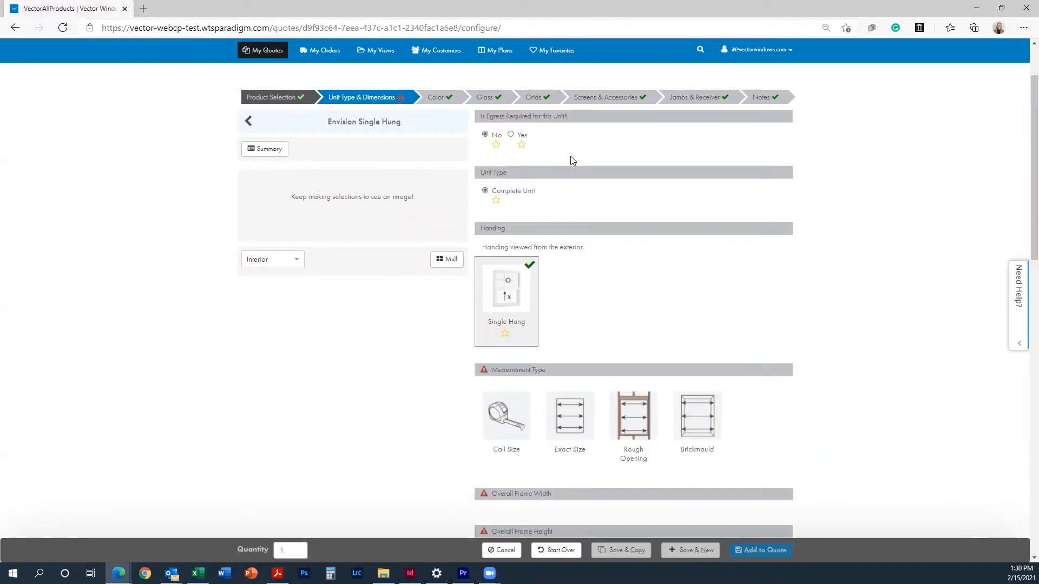
click(511, 135)
scroll(524, 225, down, 3)
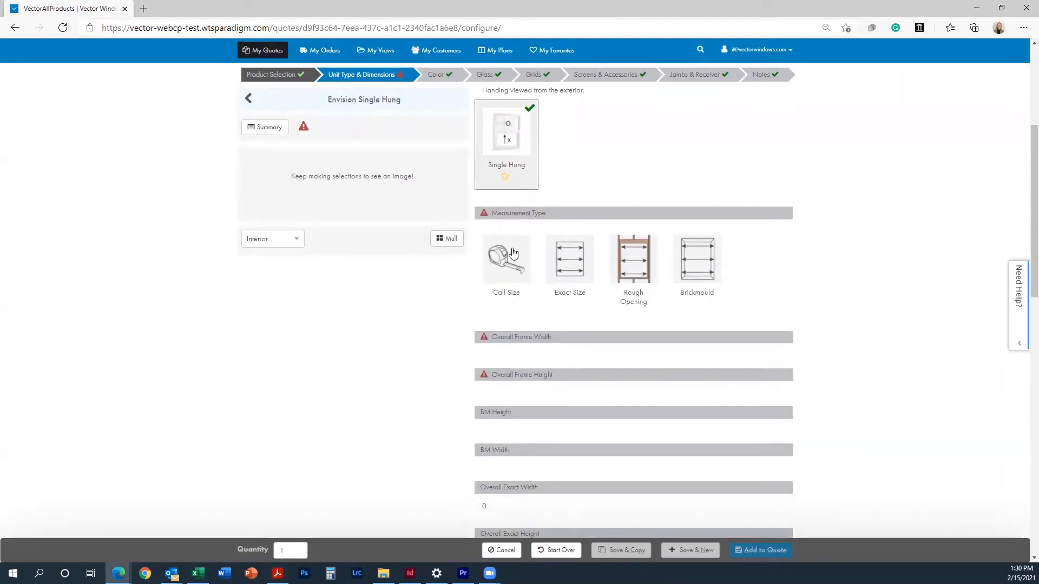
Step: Size the window by call size with 3-0 overall width, giving a 35.5 × 65.5 inch frame
click(513, 253)
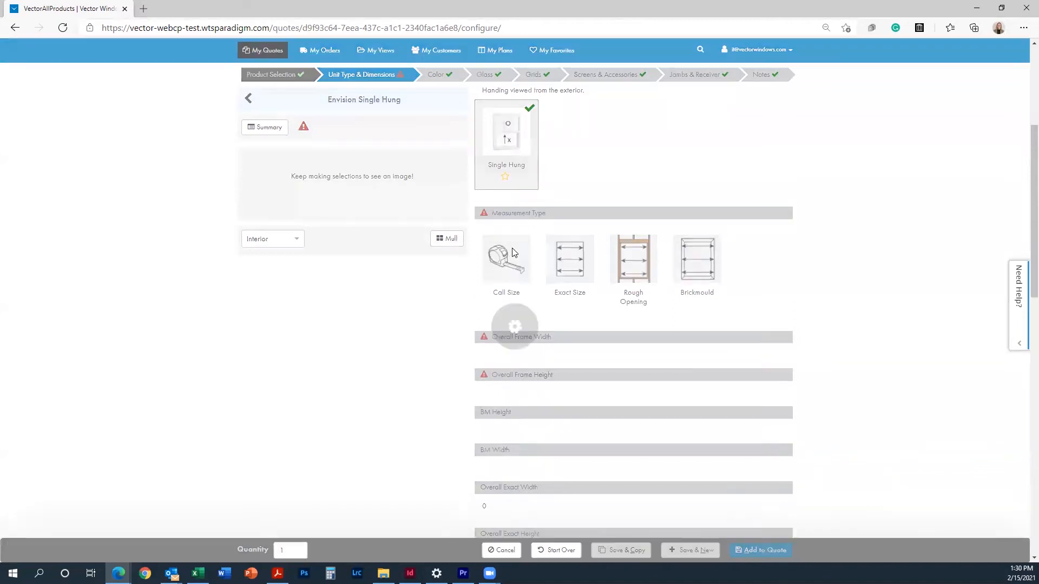
click(503, 431)
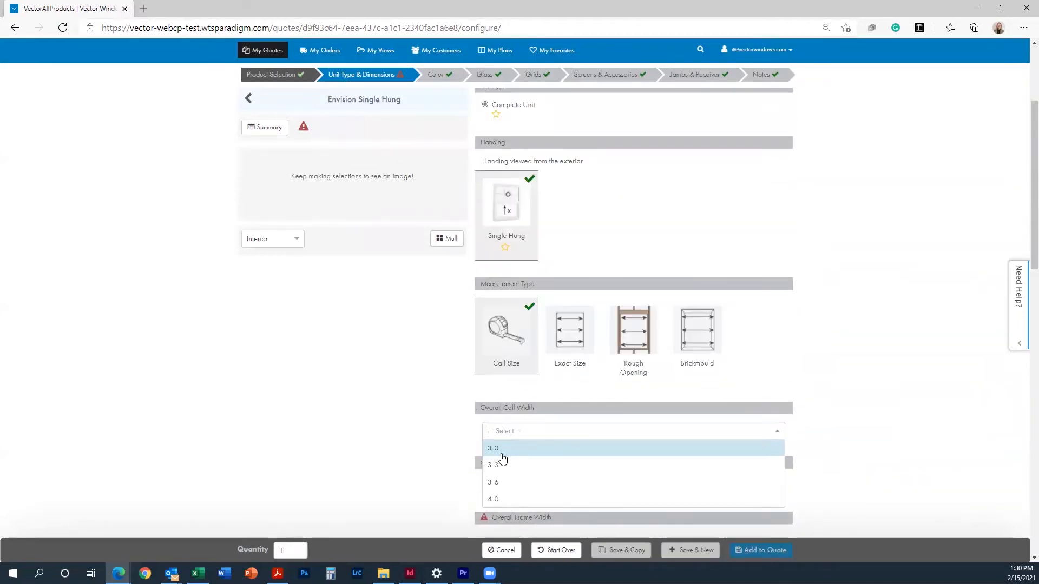
click(501, 451)
click(527, 128)
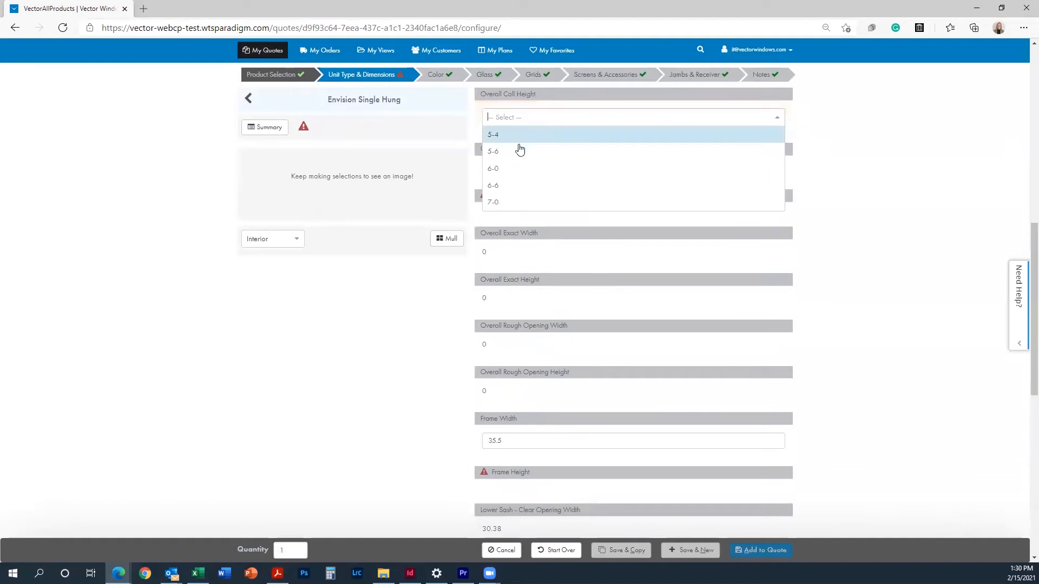
click(518, 161)
scroll(518, 295, down, 7)
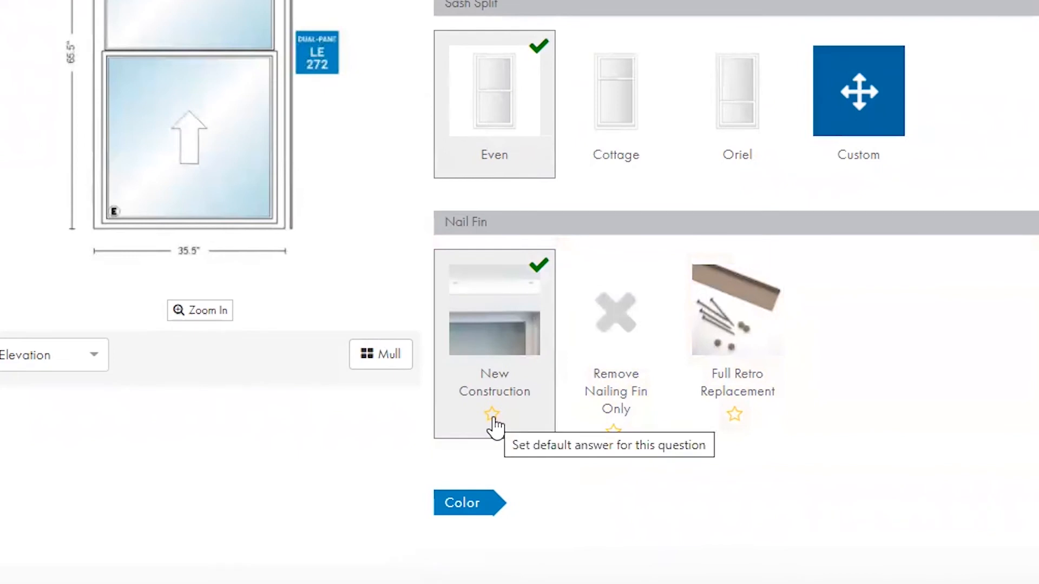
Step: Star New Construction as the default nail fin answer and save it as a user preference
click(492, 416)
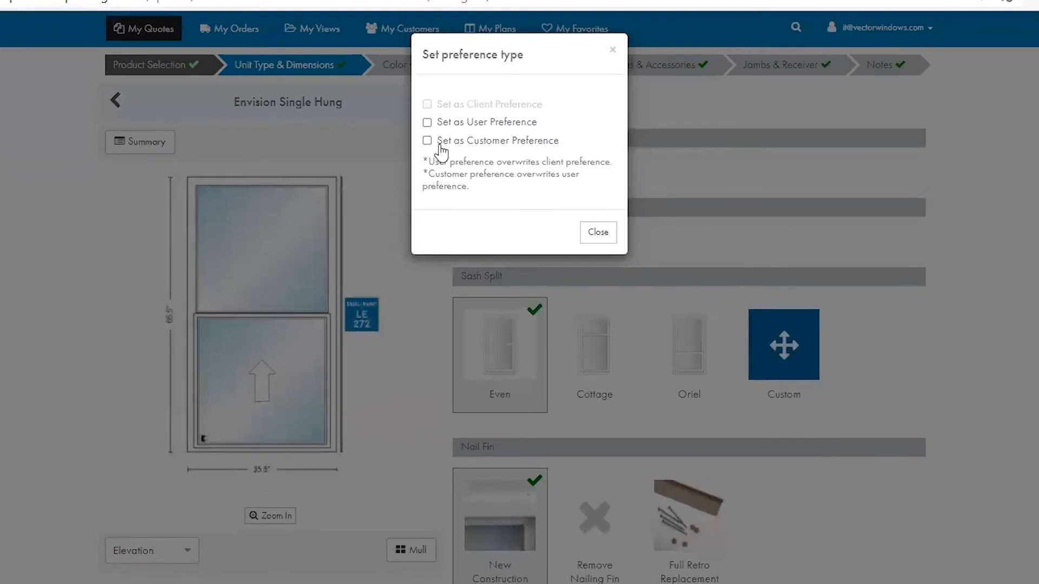
click(426, 123)
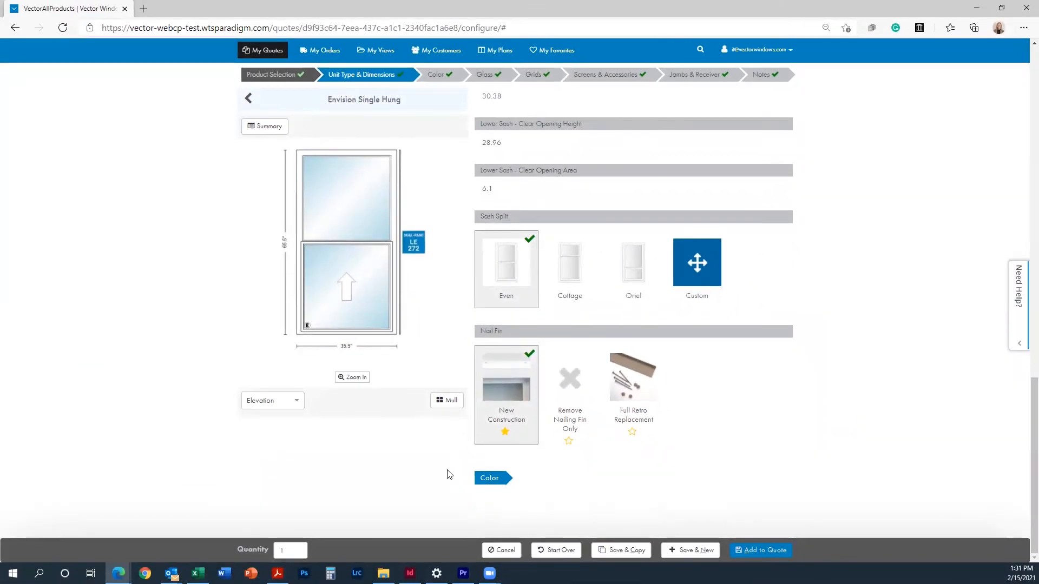
Step: Set the exterior laminate colour to Black Laminate, then go to the Glass step
click(508, 485)
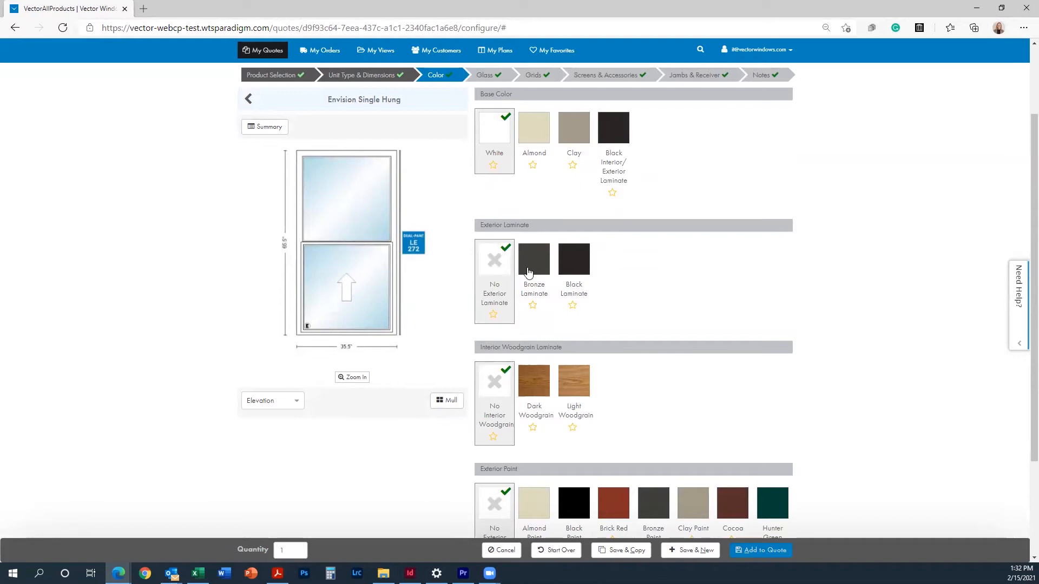
click(571, 260)
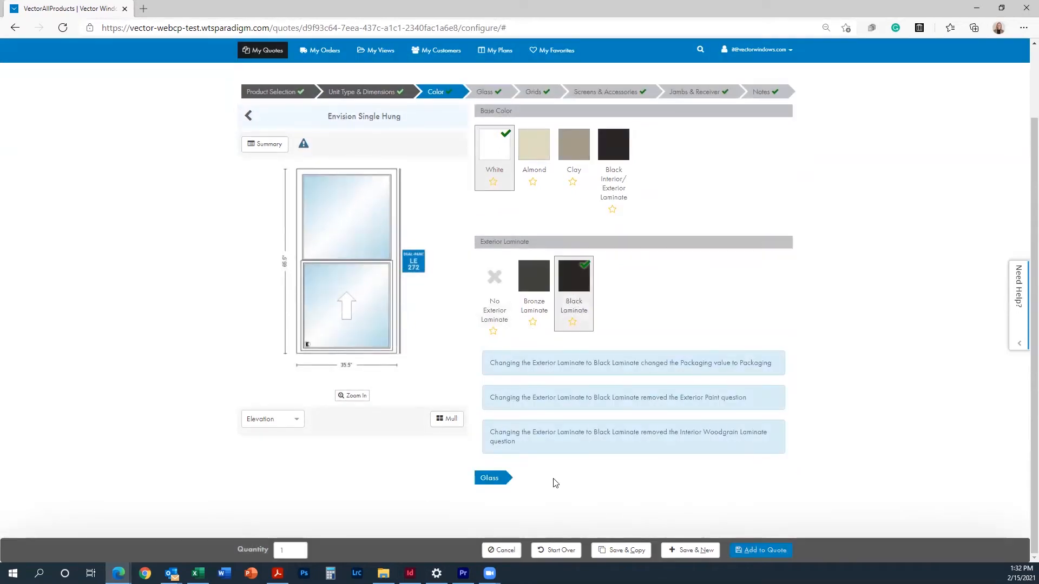
click(491, 93)
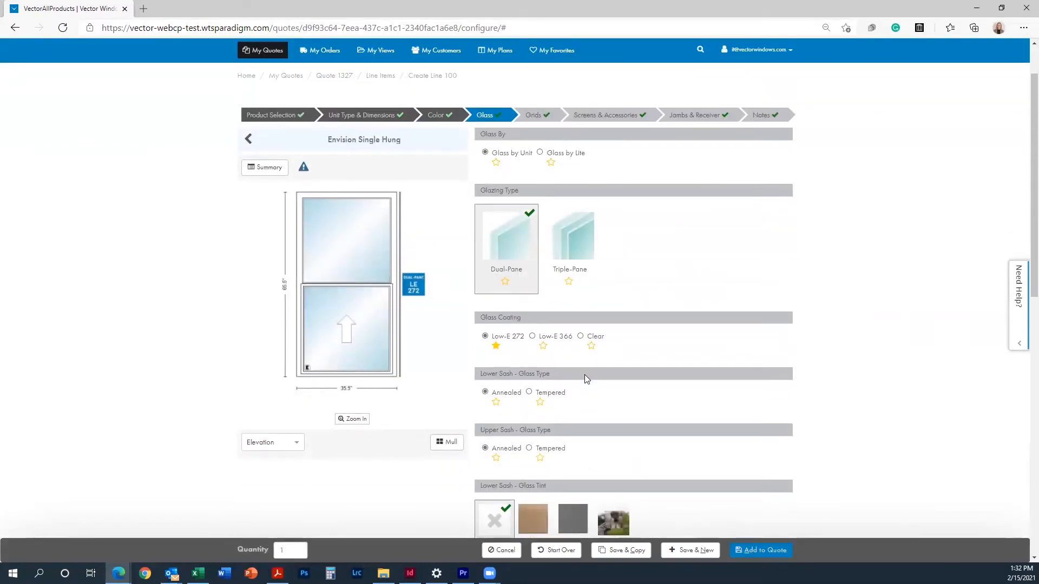
Step: Switch to Glass by Lite and set the Upper Sash glass type to Tempered
click(565, 155)
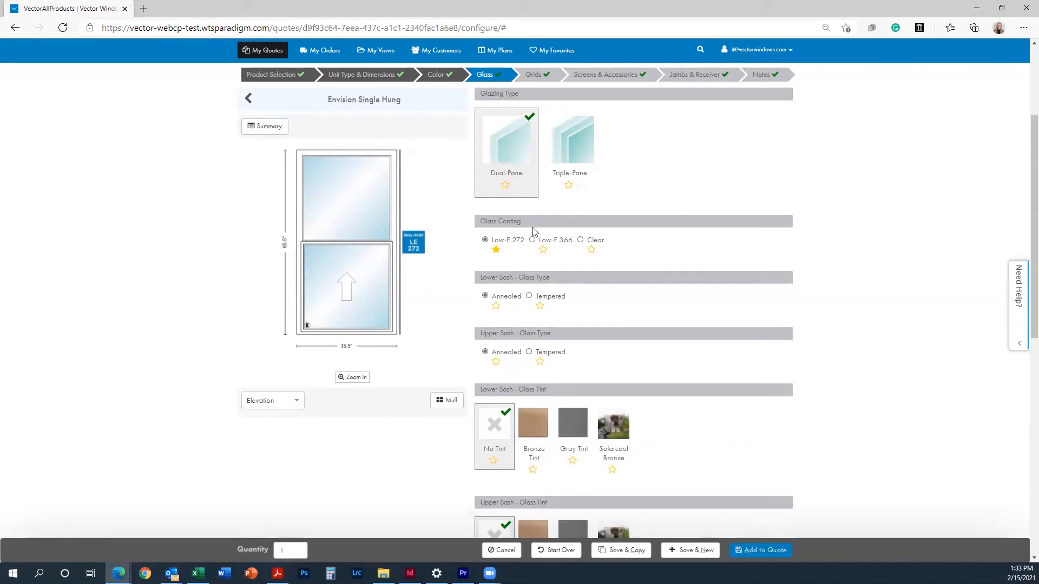
scroll(569, 255, down, 2)
scroll(569, 256, up, 1)
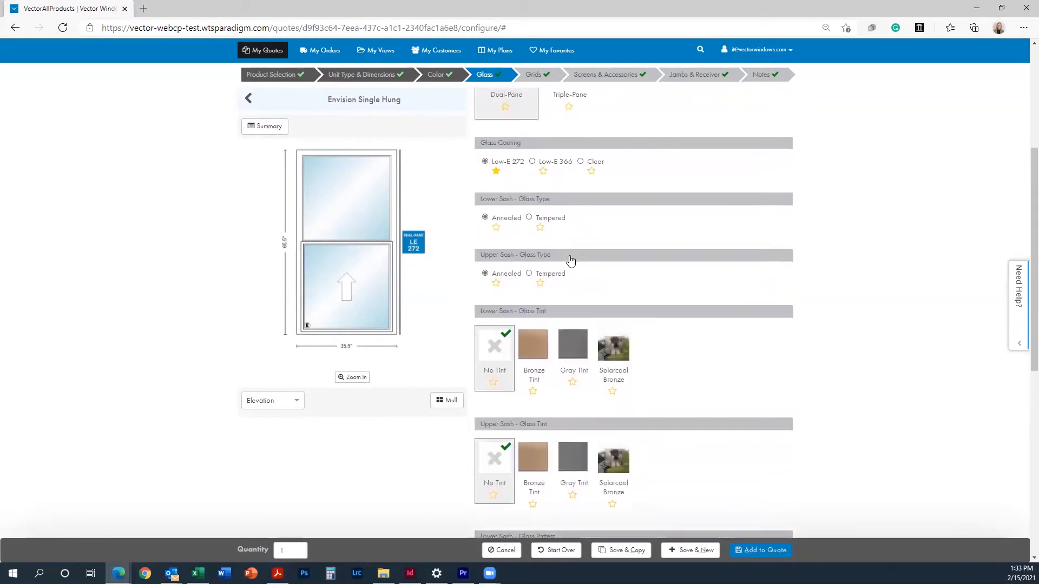
scroll(570, 255, up, 1)
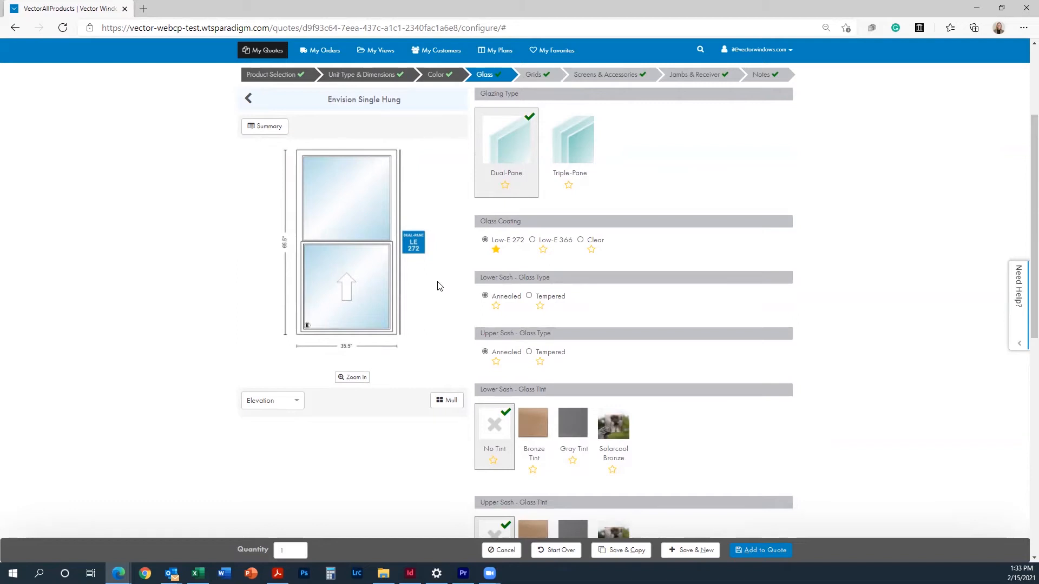
click(529, 353)
scroll(616, 348, down, 9)
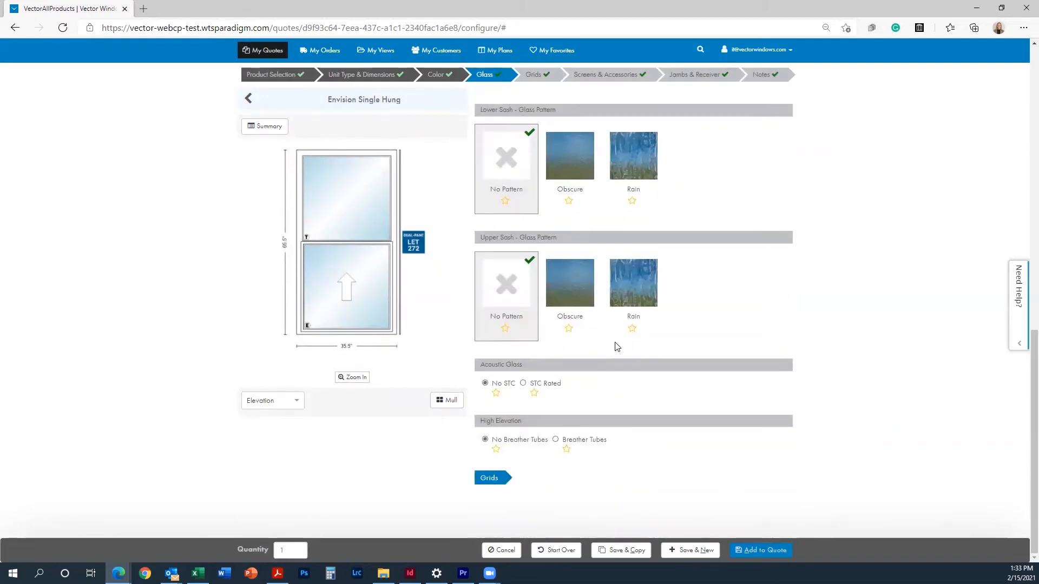
Step: Choose 9/16" Flat grids in White with the Colonial pattern
click(489, 478)
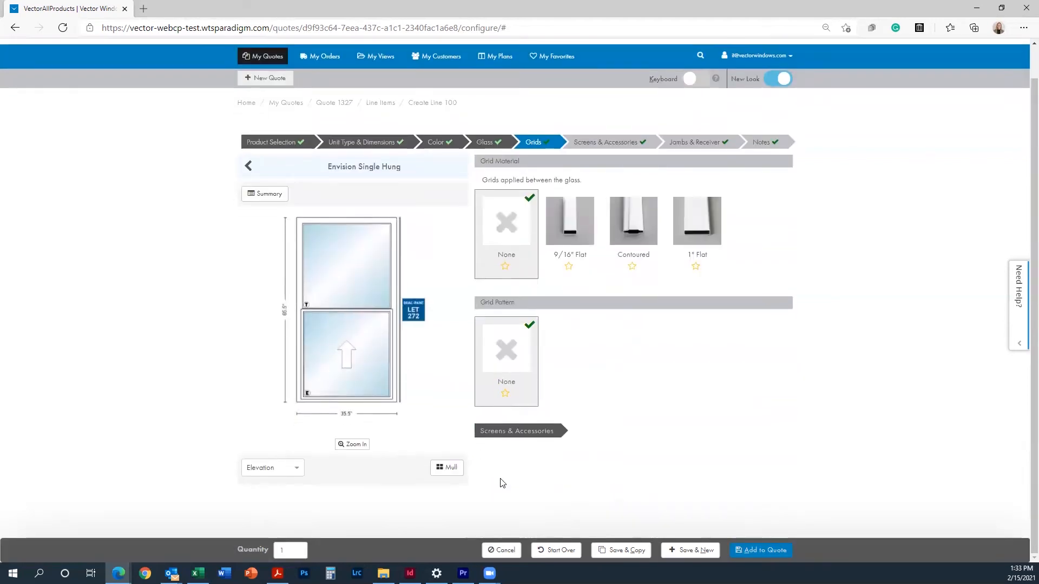
click(556, 220)
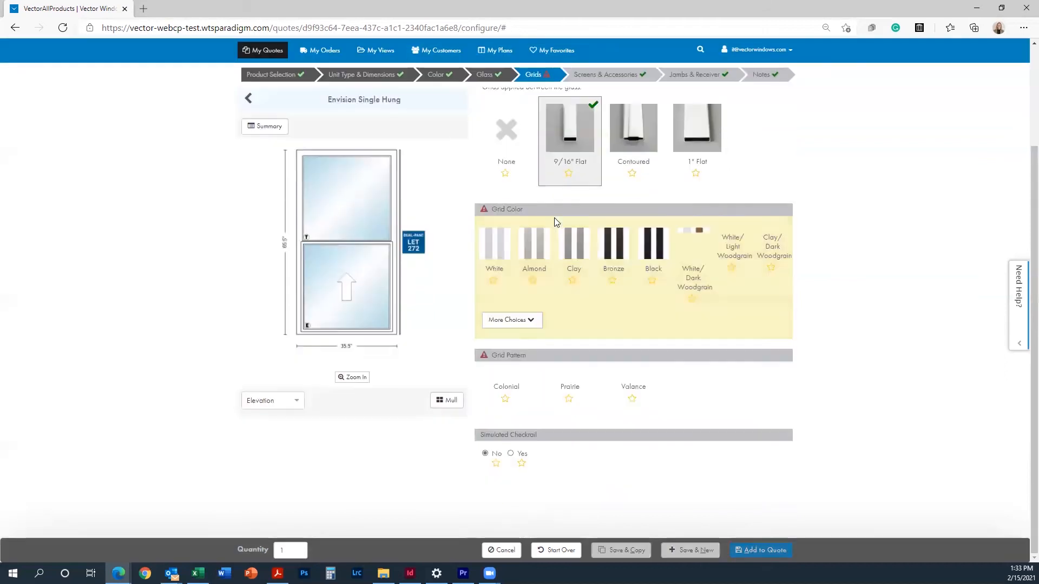
click(496, 250)
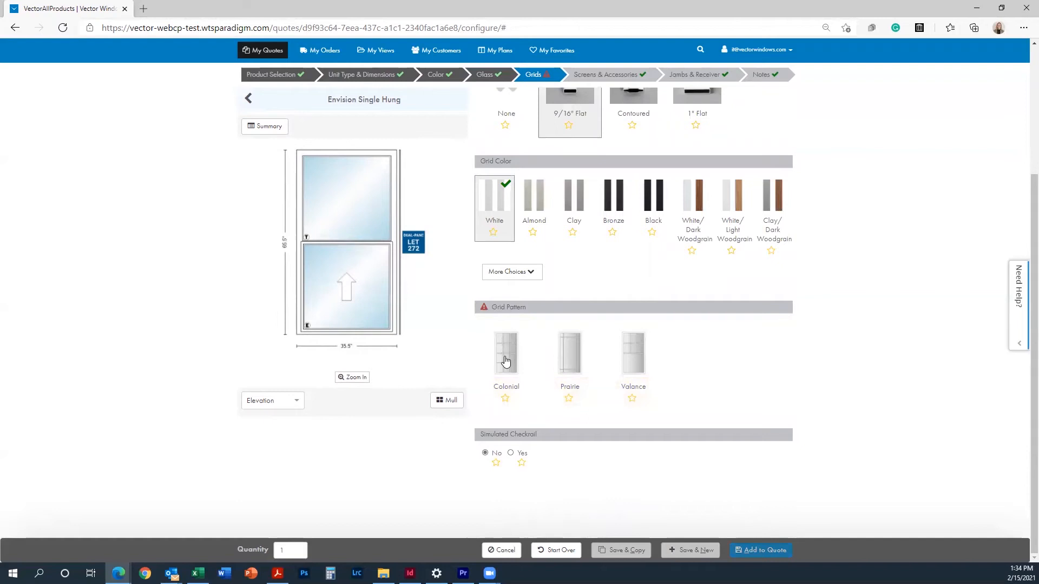
click(505, 357)
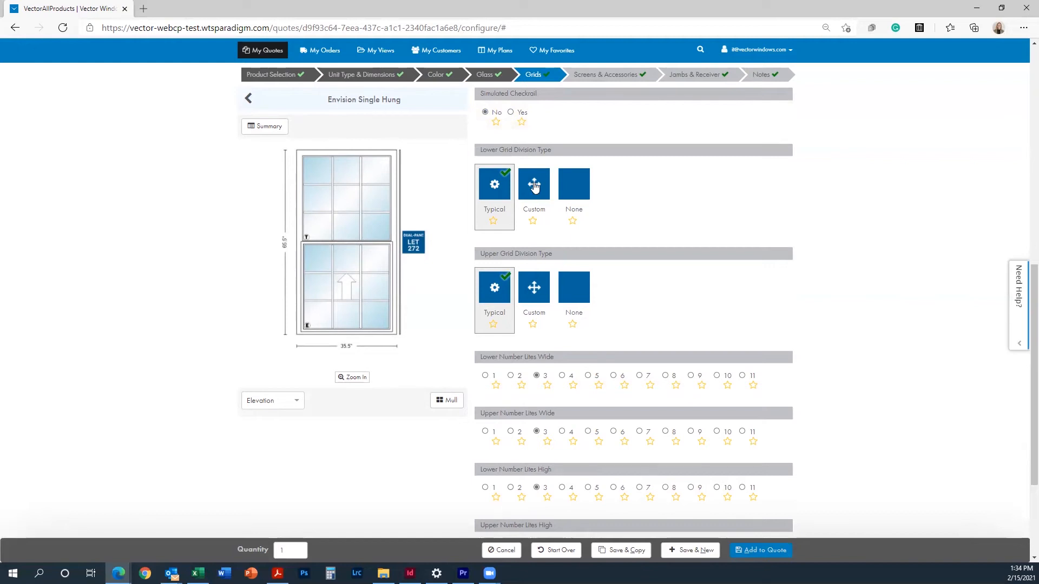
Step: Set the upper grid division to Custom, 2 lites wide by 2 lites high
click(535, 287)
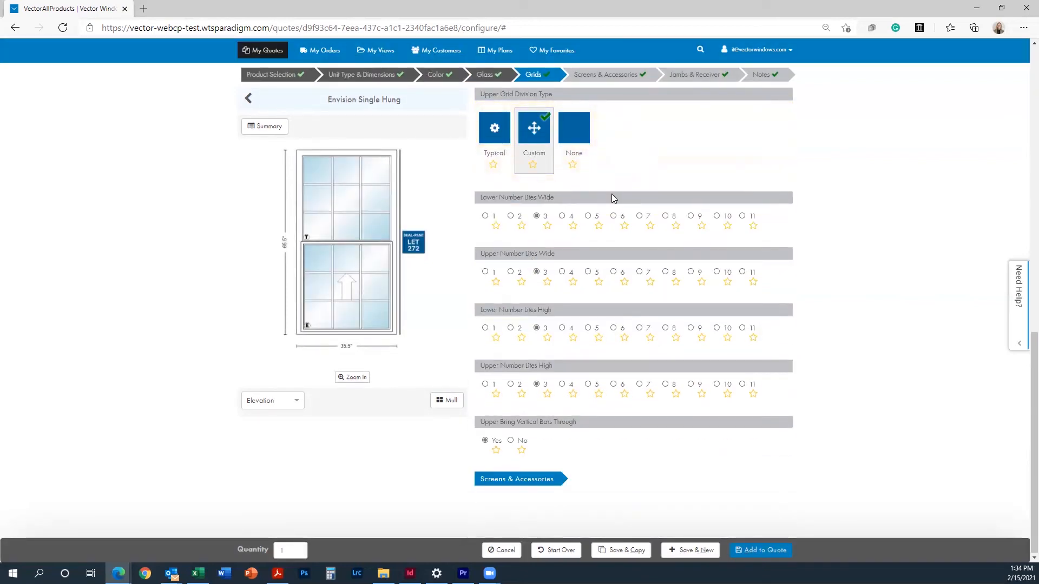
click(511, 216)
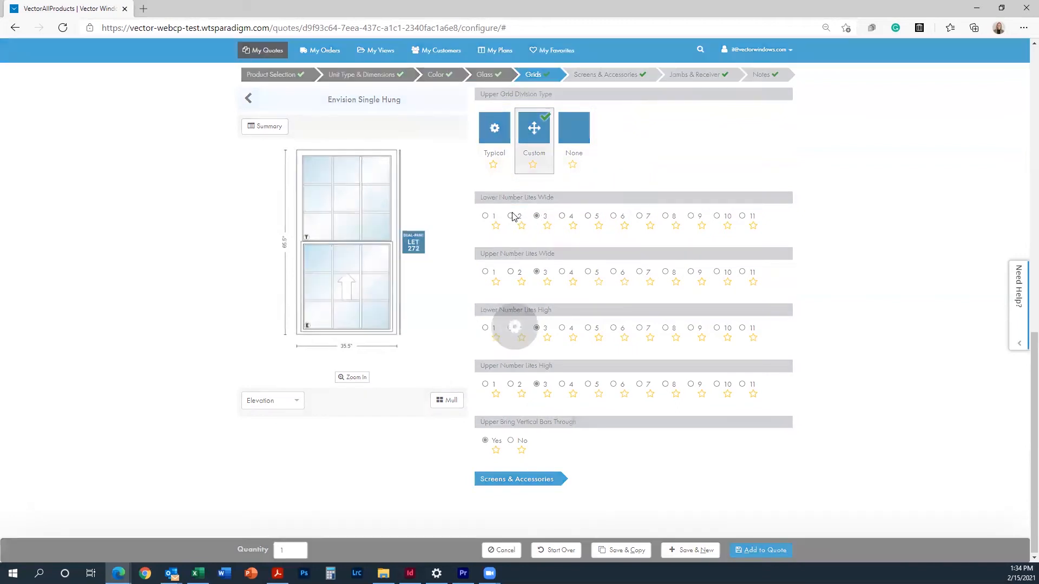
click(510, 327)
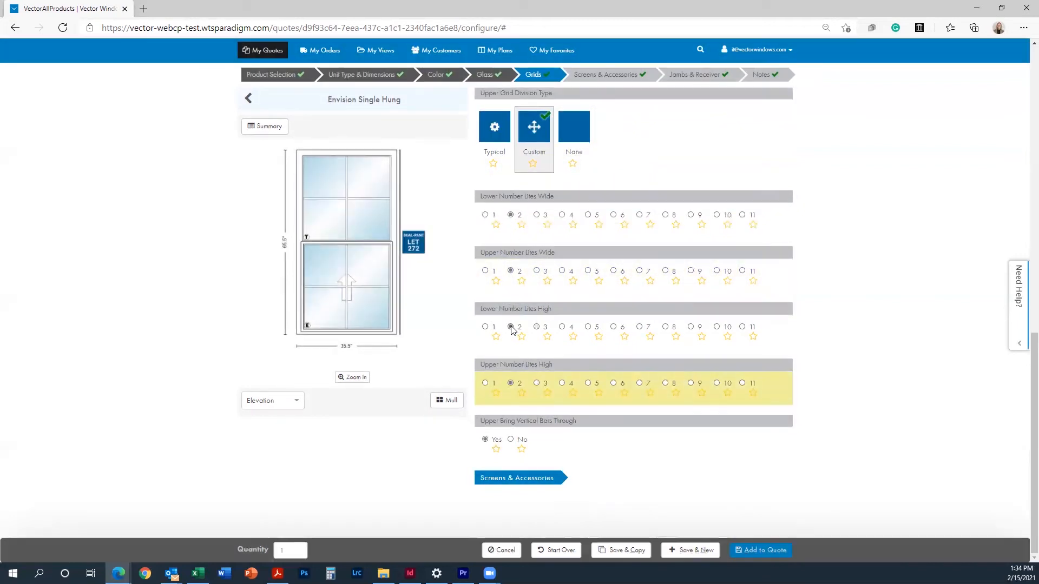
click(552, 483)
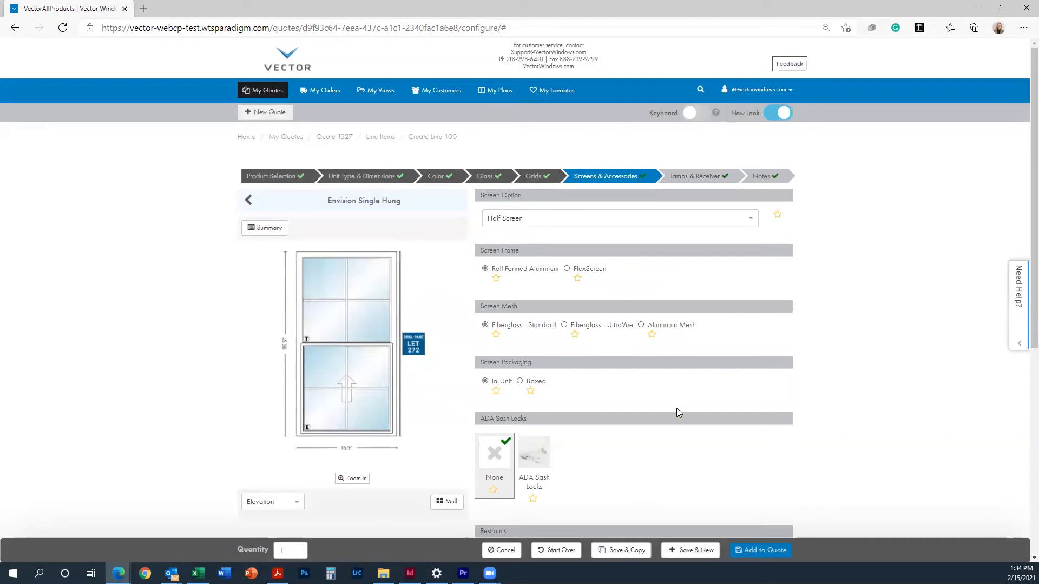
Step: Under Jambs & Receiver, choose Applied Receiver with the 5/8" receiver, then go to Notes
scroll(677, 413, down, 6)
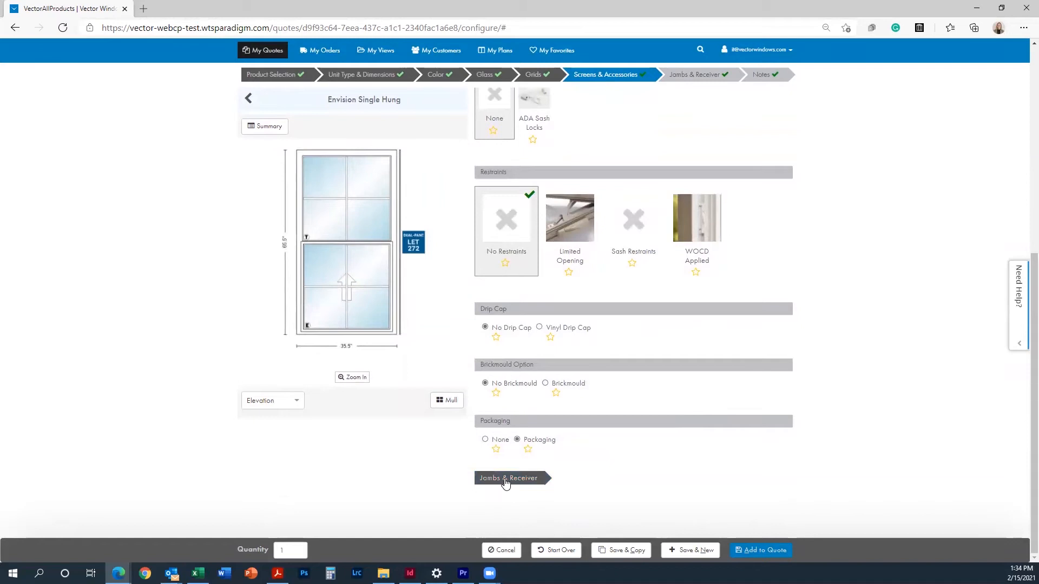
click(506, 483)
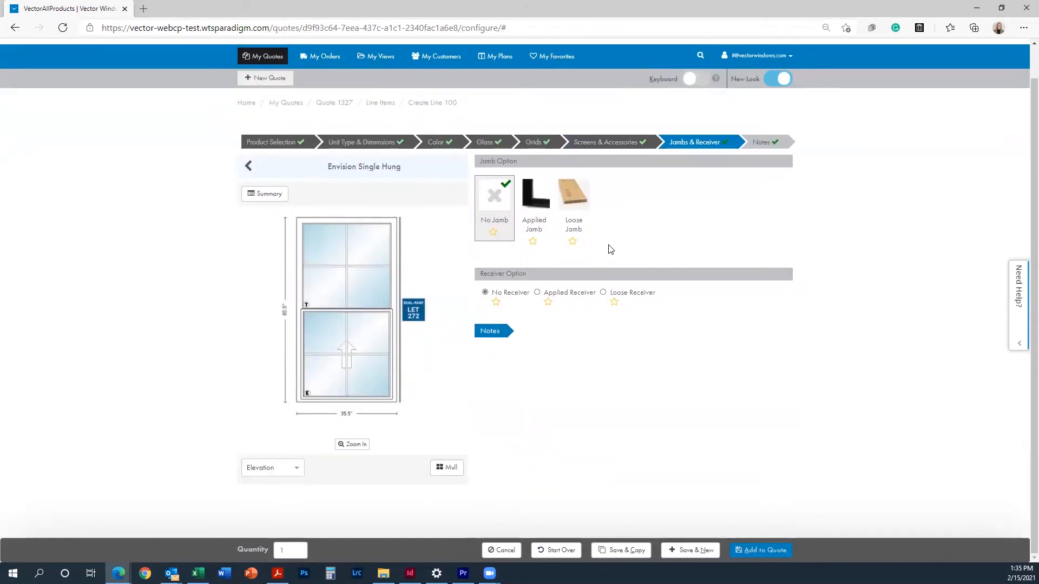
click(588, 297)
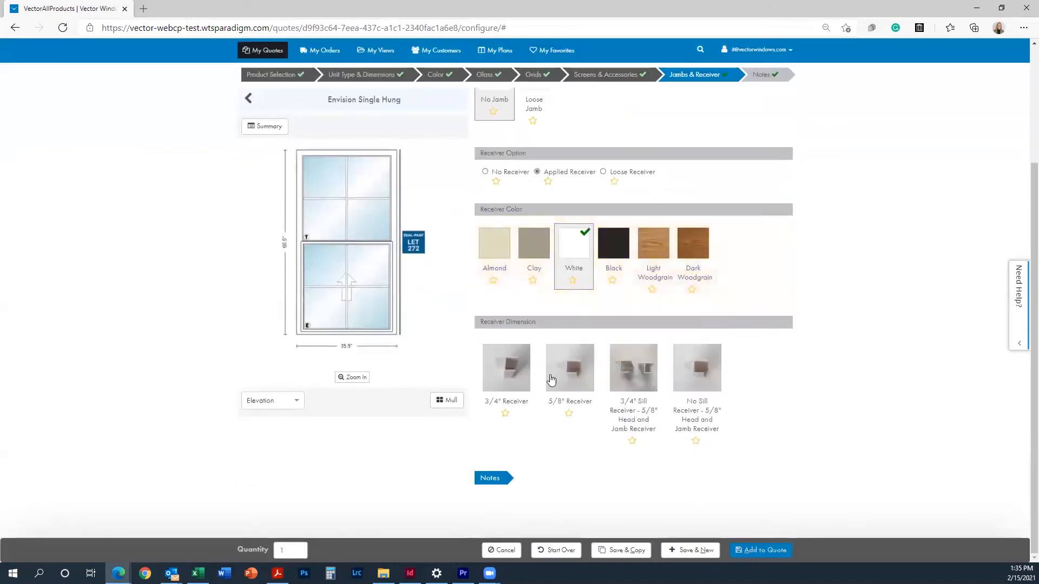
click(551, 378)
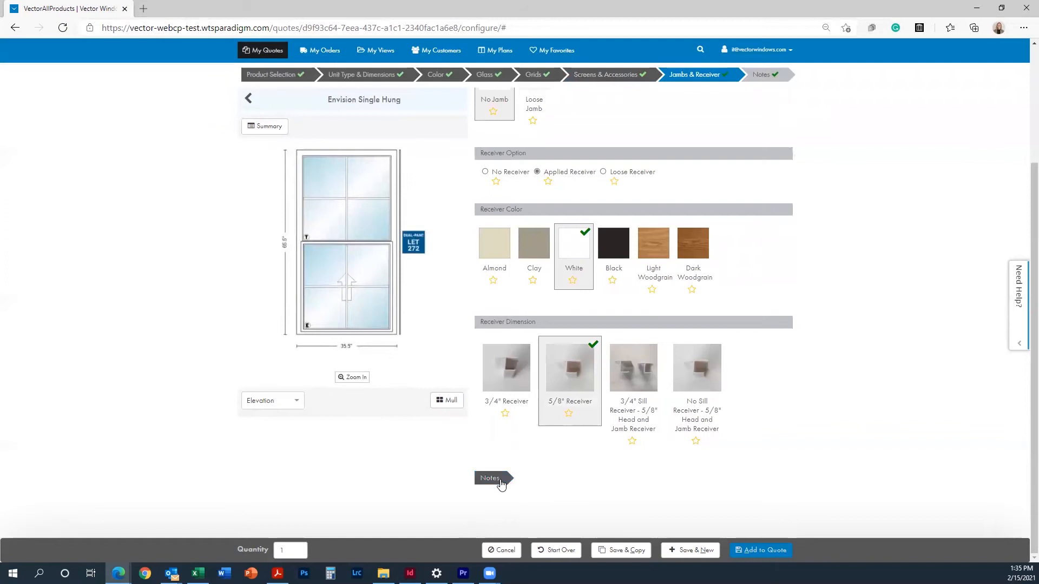
click(499, 480)
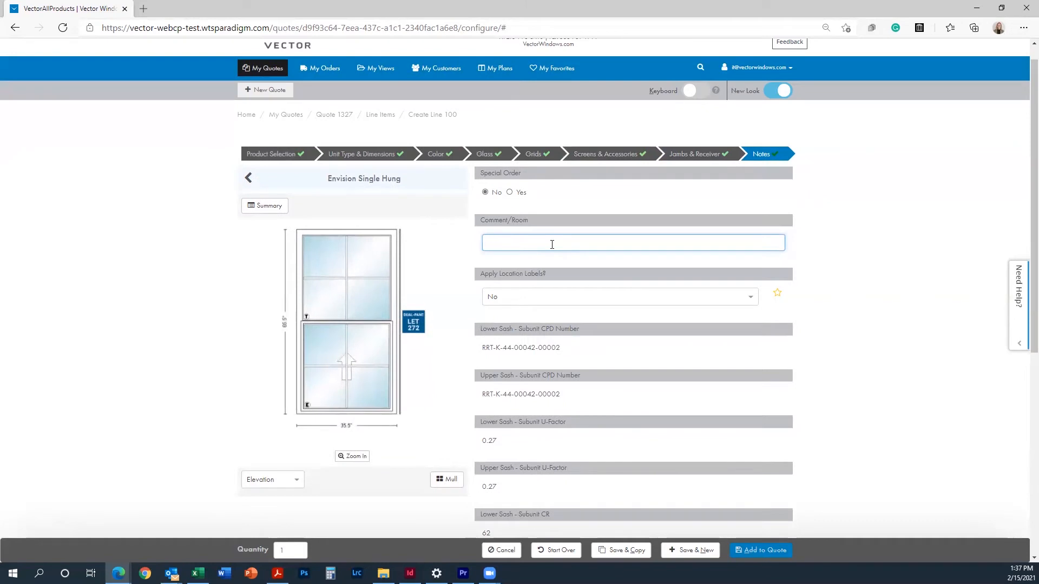
Step: Enter Bedroom as the Comment/Room and add the window to Quote 1327 as line 100
text(room)
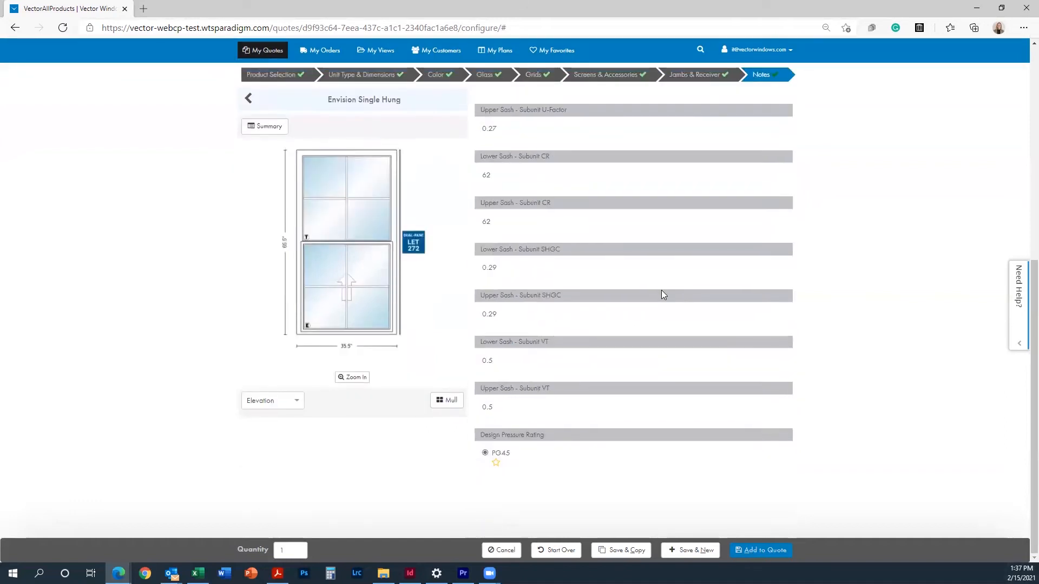
scroll(662, 290, up, 5)
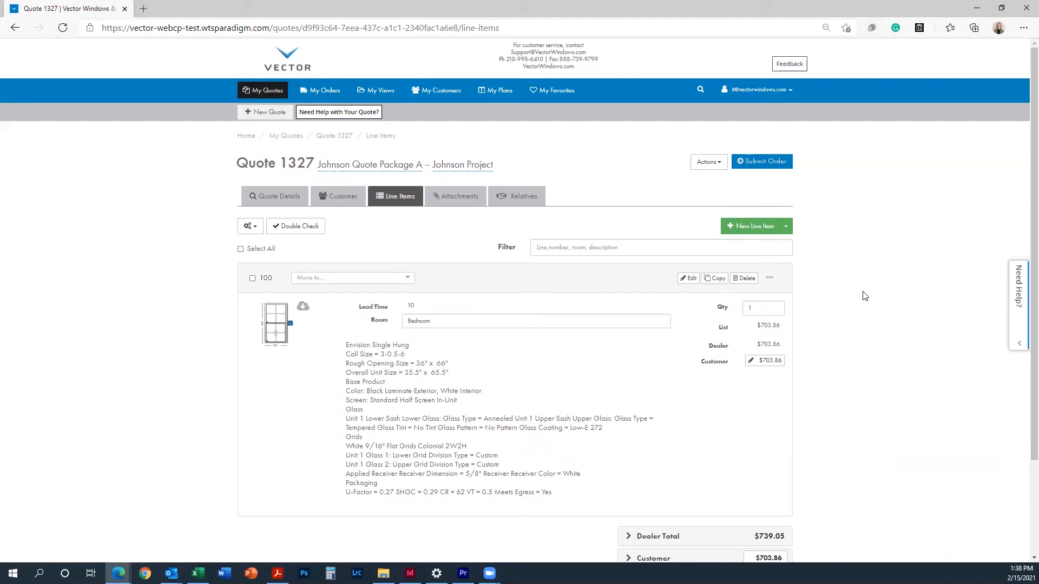
Step: Copy line 100 into an identical Bedroom line 200, bringing the dealer total to $1,478.11
click(722, 282)
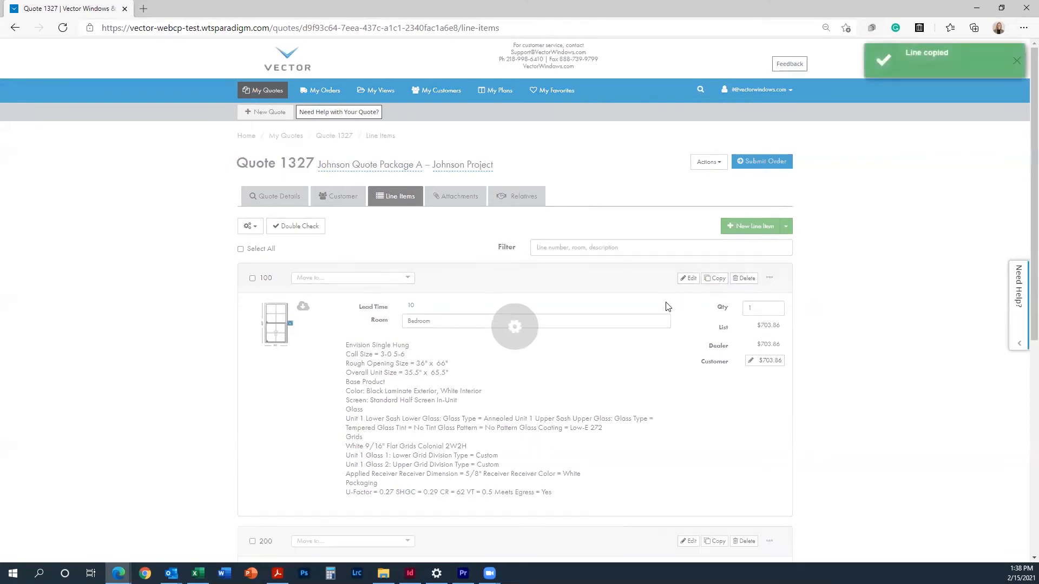
scroll(668, 306, down, 4)
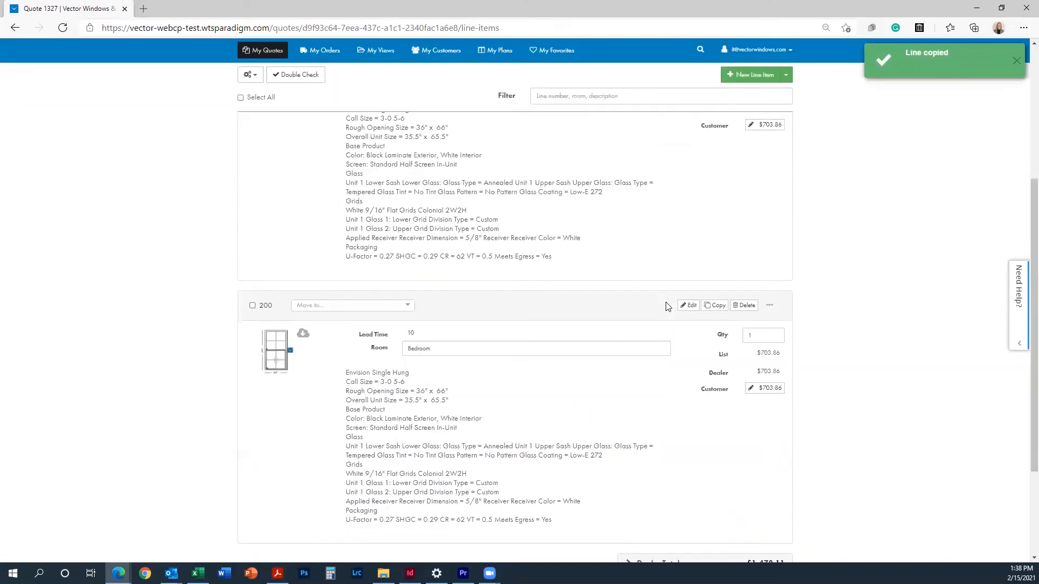
scroll(667, 306, down, 2)
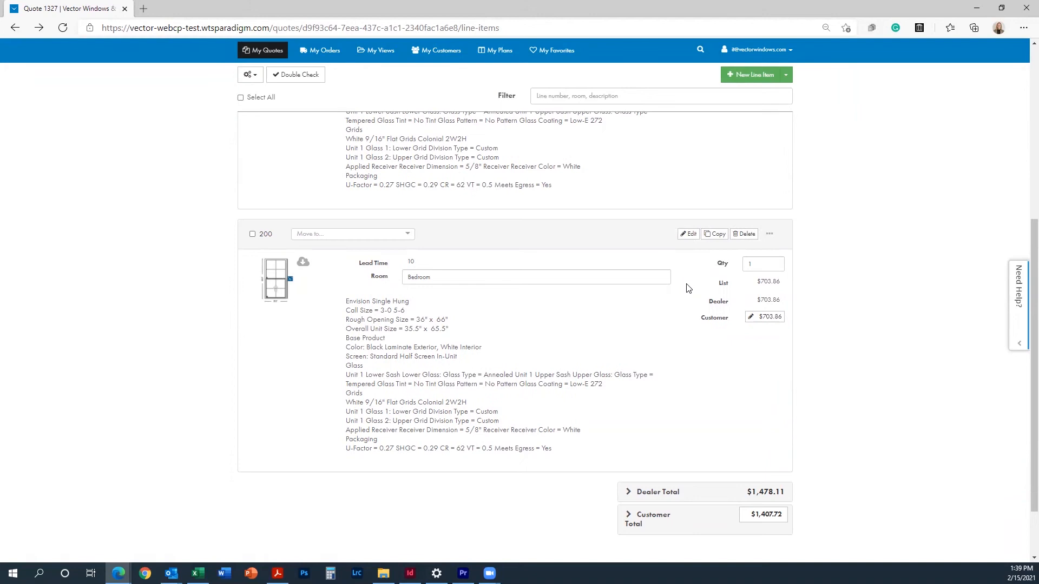
Step: Edit line 200 and change its Overall Call Width to 4-0
click(690, 239)
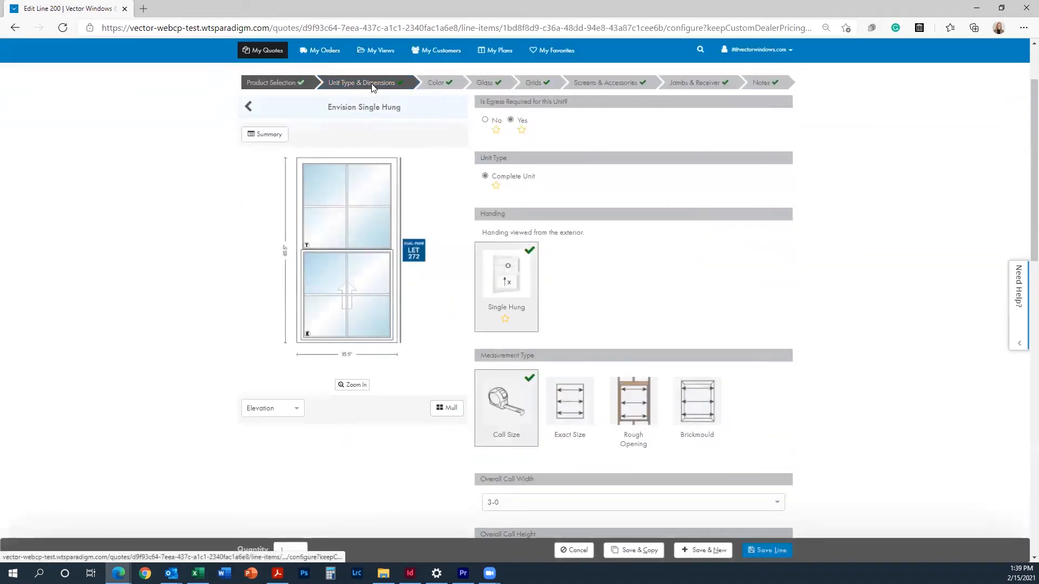
scroll(617, 341, down, 3)
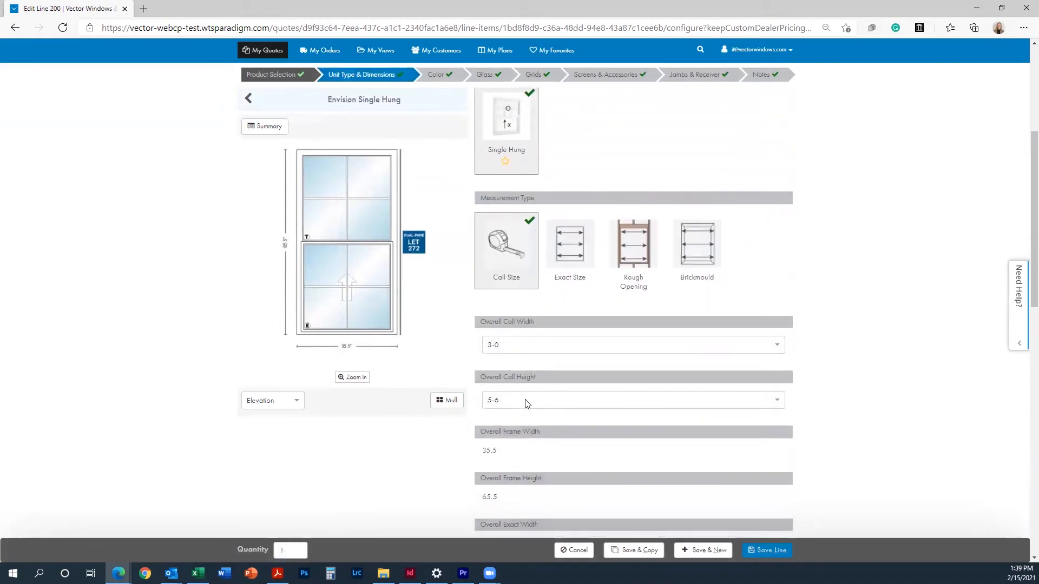
click(524, 345)
click(515, 385)
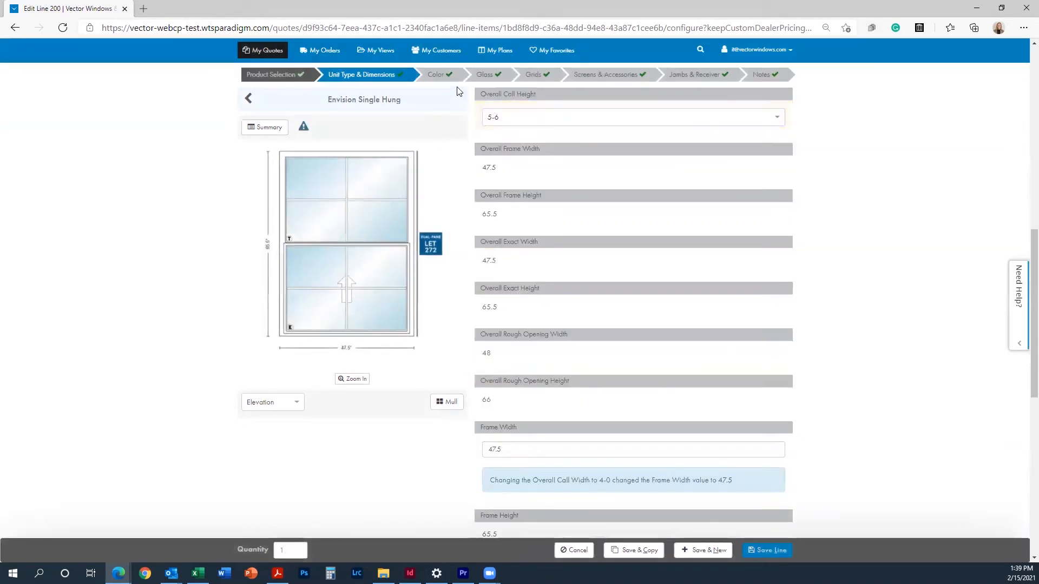
Step: Review line 200's glass options, now annealed upper sash glass, and save the line
click(484, 75)
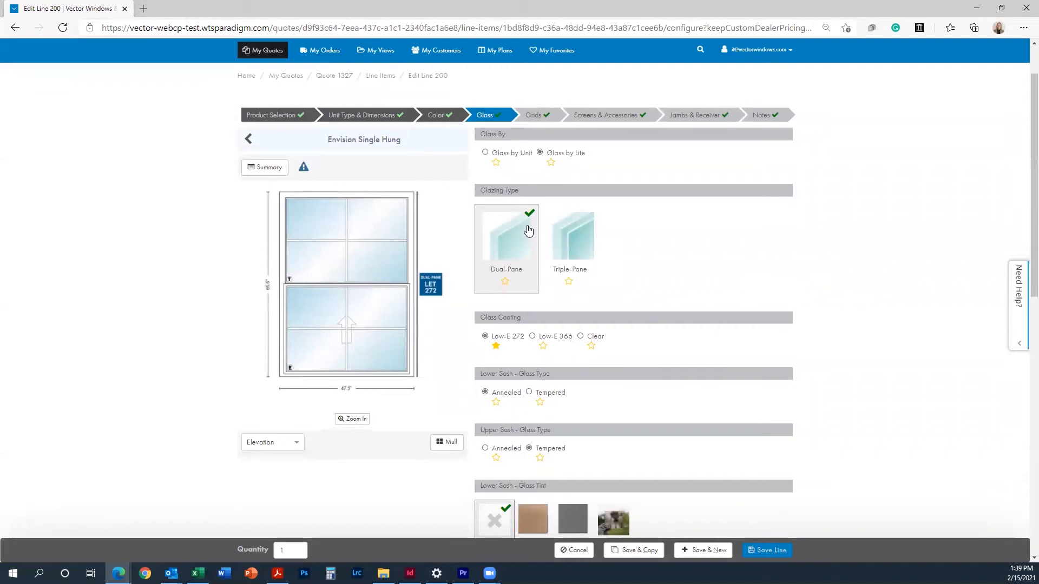
scroll(528, 231, down, 3)
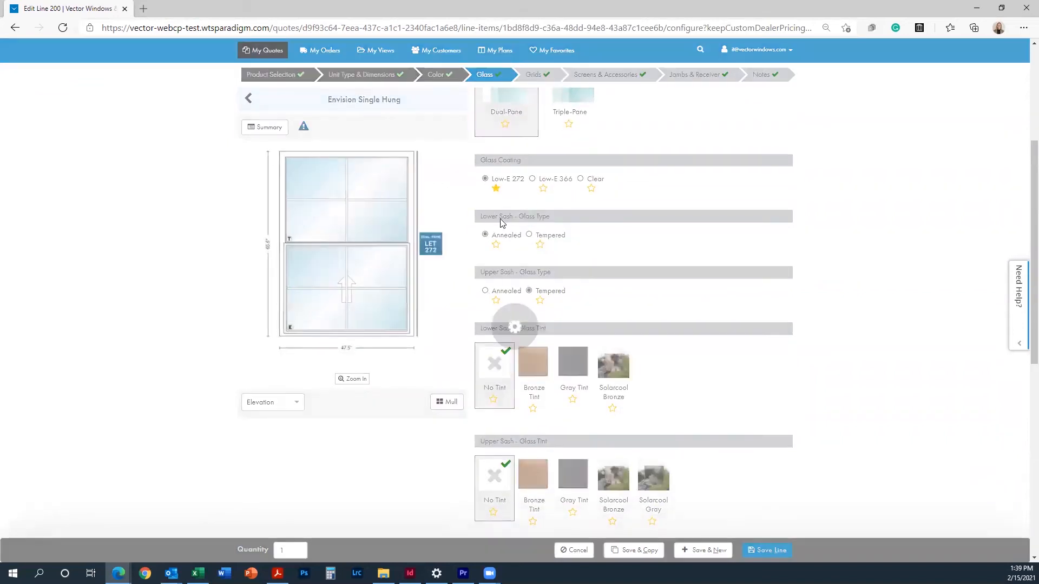
scroll(576, 415, down, 5)
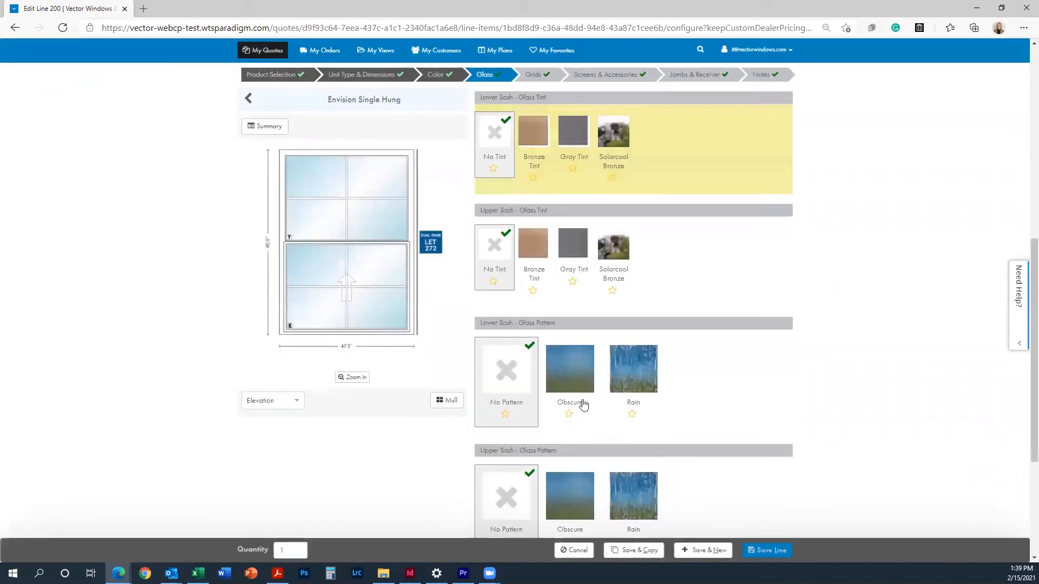
click(775, 550)
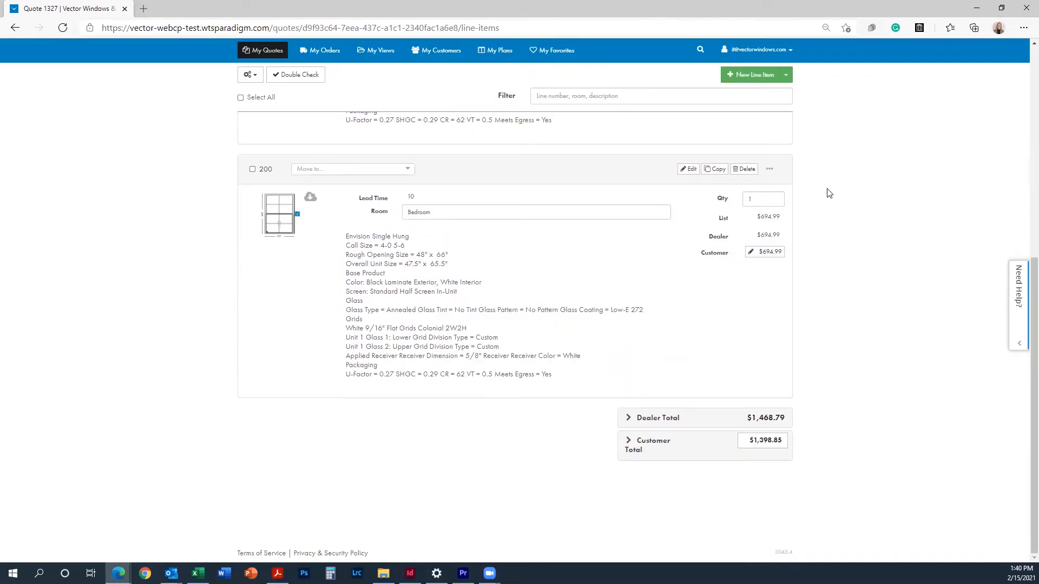
Step: Save line 200 as the favorite 'Favorite Single-Hung', then start a new line item
click(769, 169)
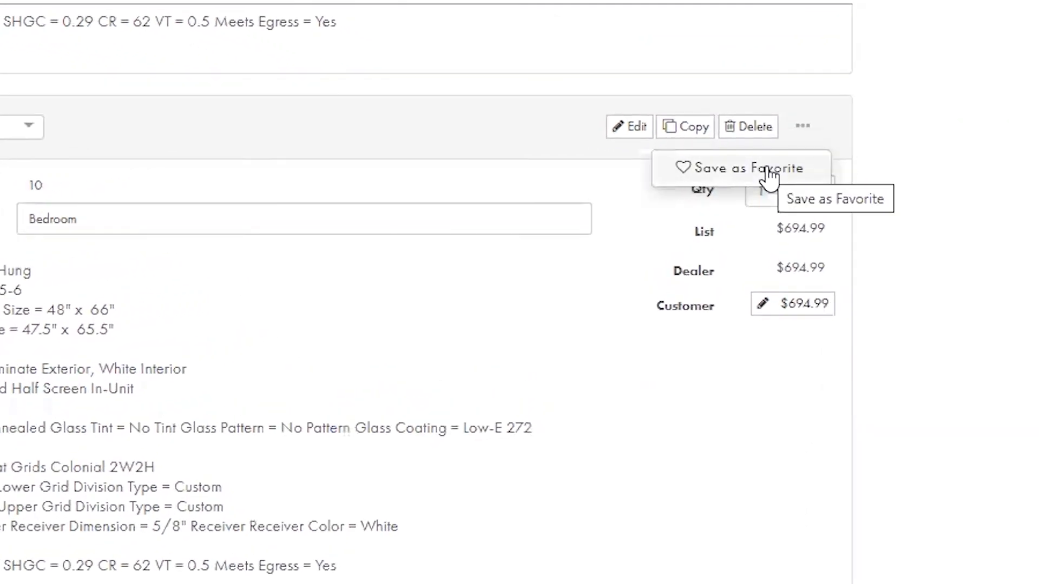
click(768, 168)
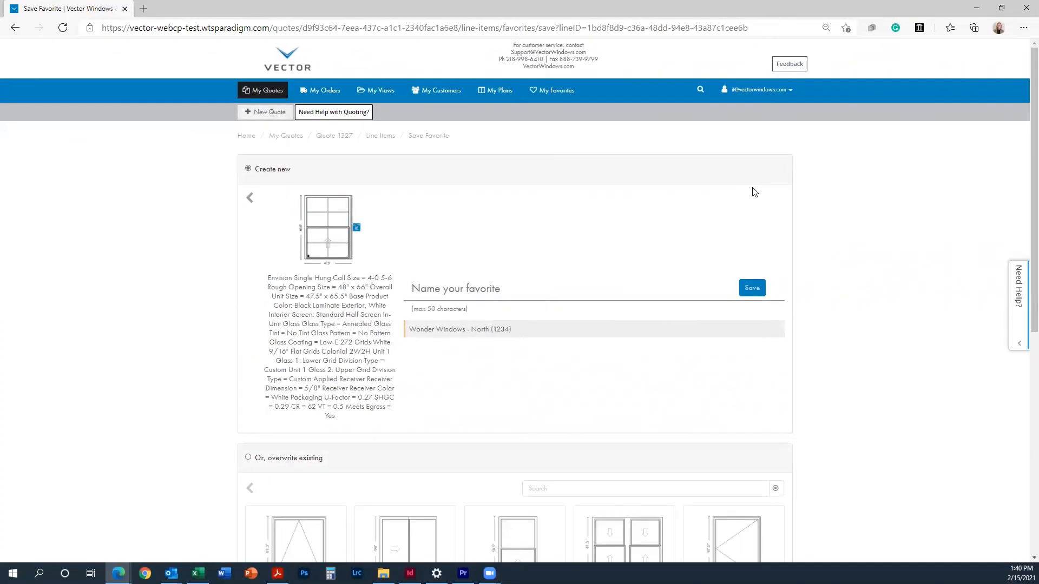
text(Favorite Single-Hung)
click(753, 292)
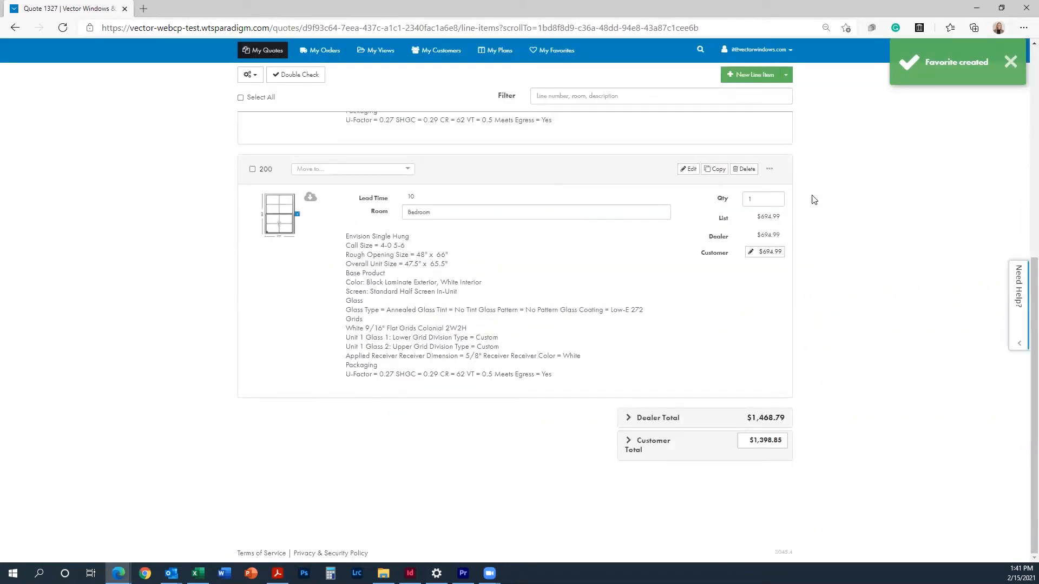
click(753, 85)
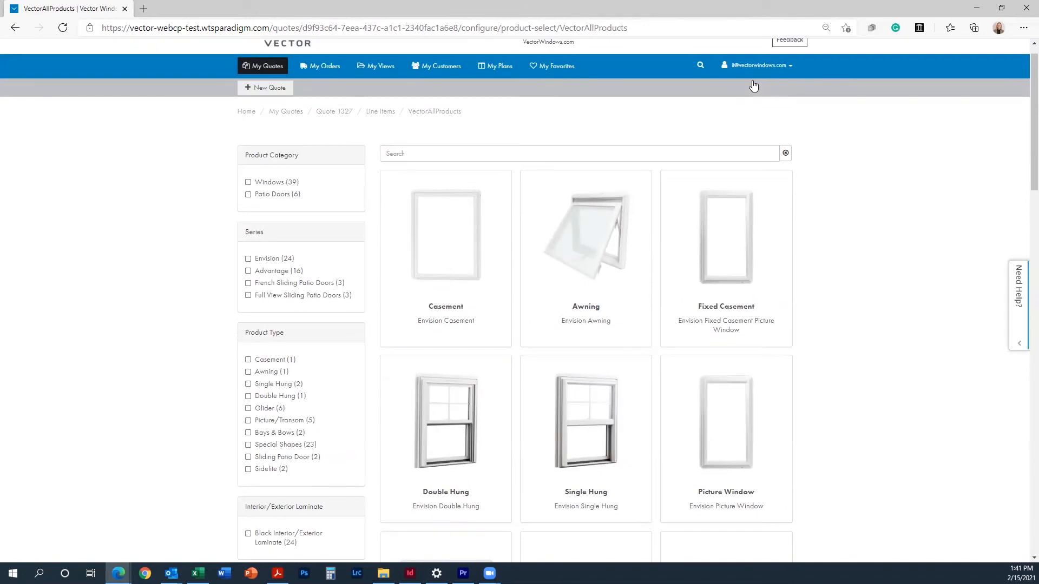
Step: Pick the Envision Casement at 2 units wide, copying previous choices except dimensions
click(438, 306)
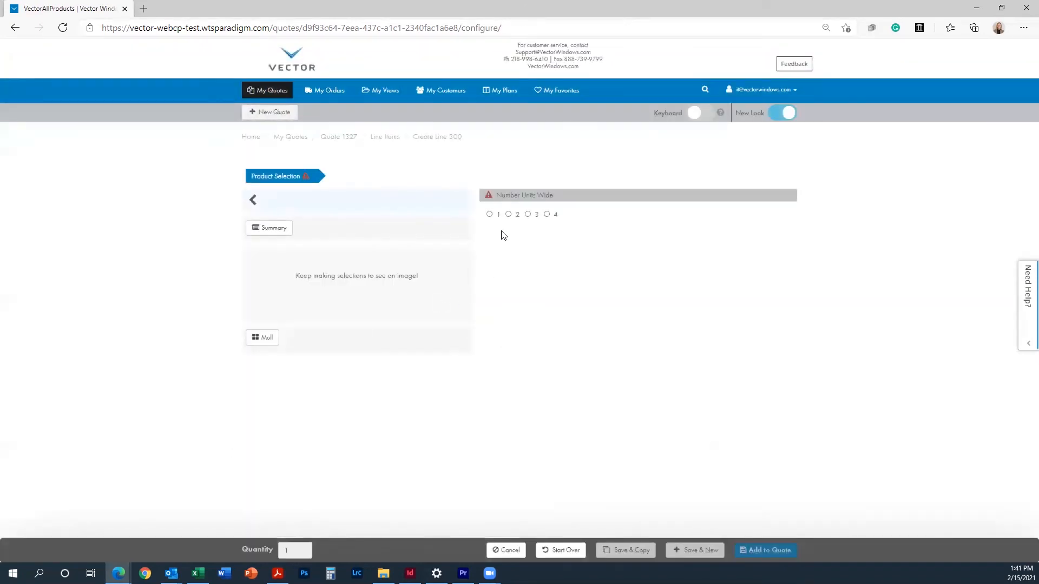
click(510, 215)
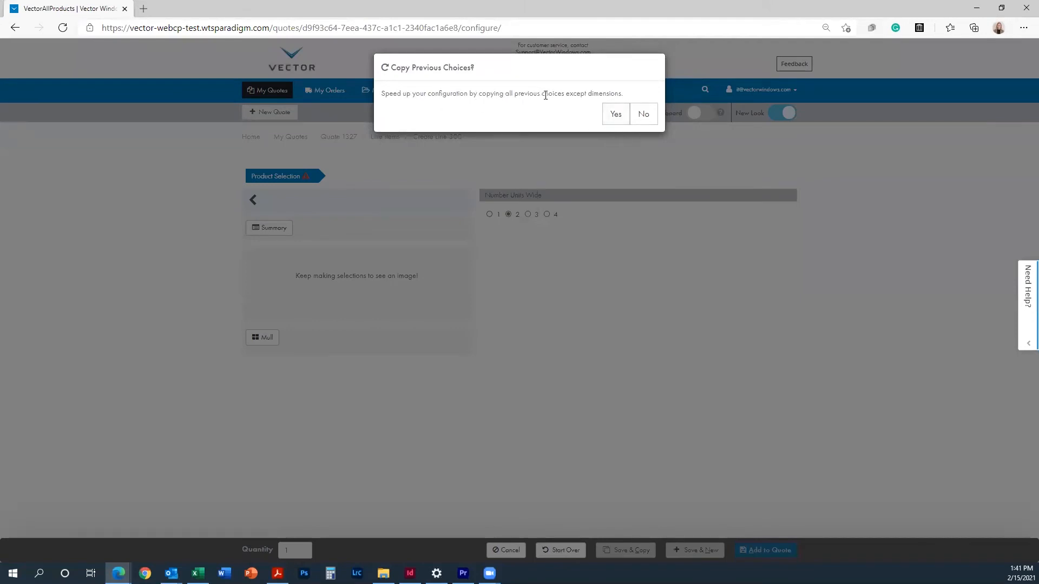
click(618, 117)
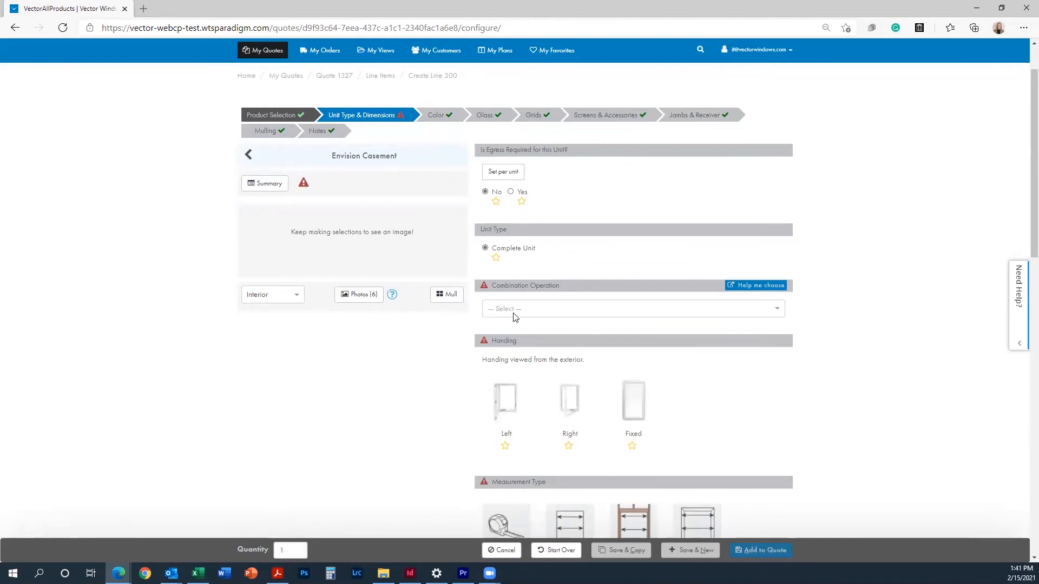
Step: Set the casement's combination operation to Left|Right and size it by rough opening
click(512, 313)
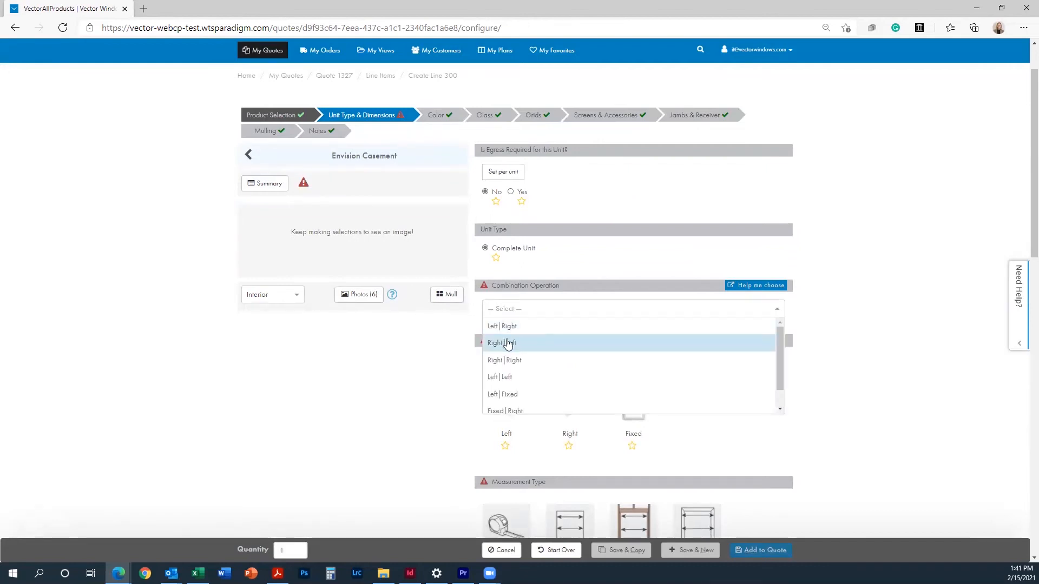
click(509, 326)
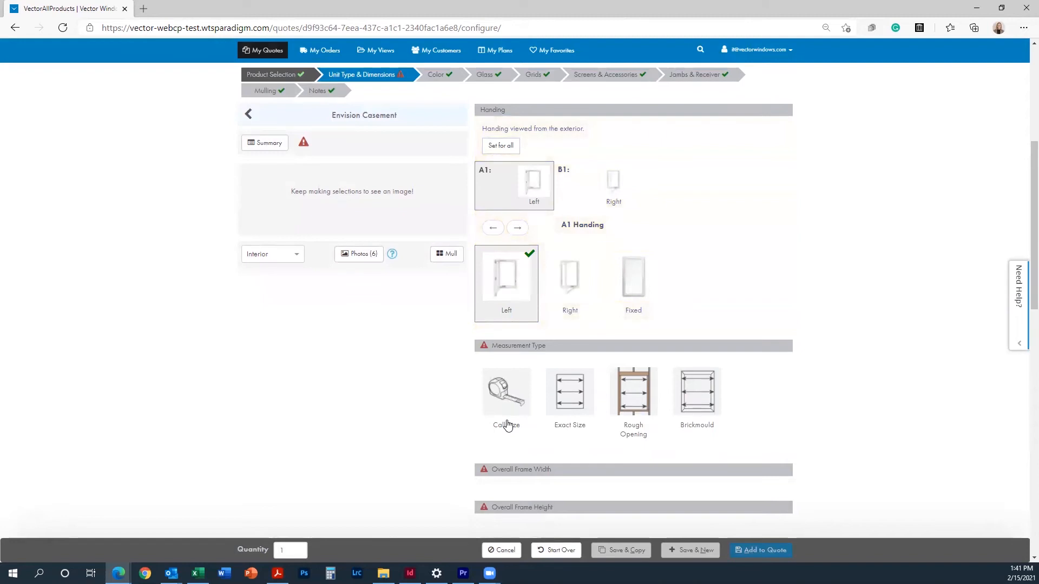
click(635, 410)
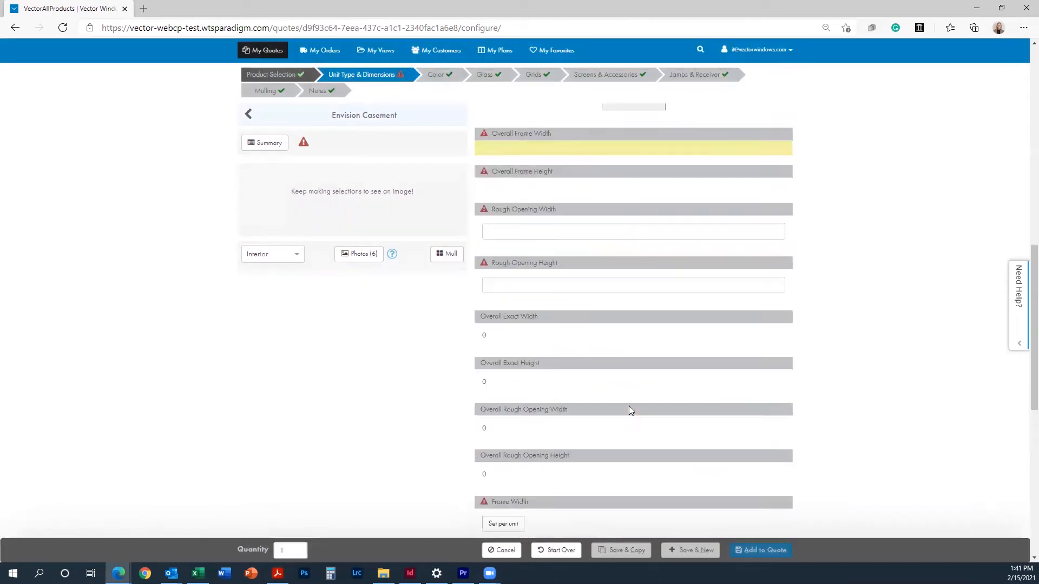
Step: Enter a 54 x 42 rough opening and bring up the Mull options
click(581, 205)
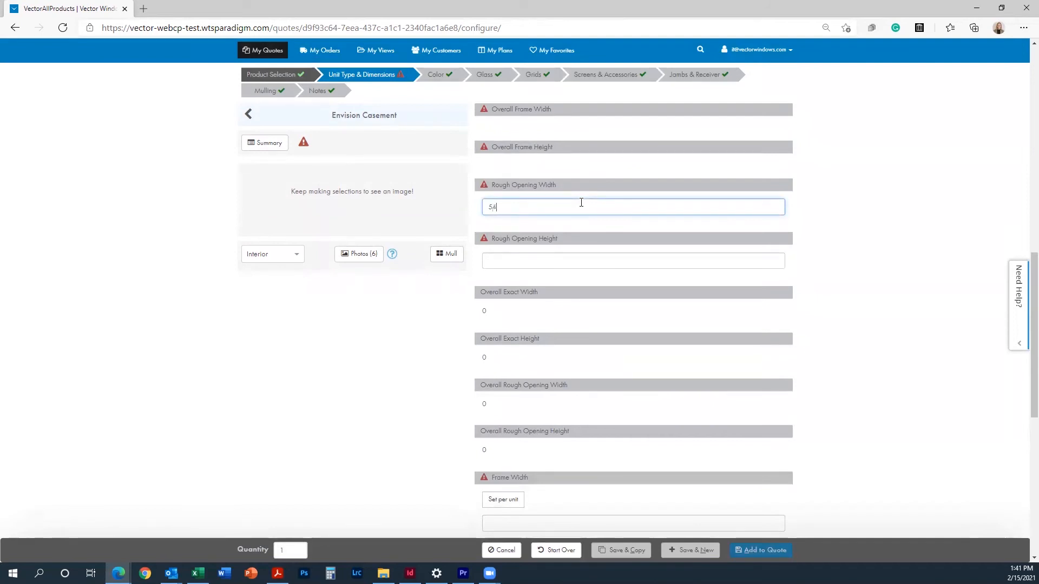
click(519, 260)
text(4)
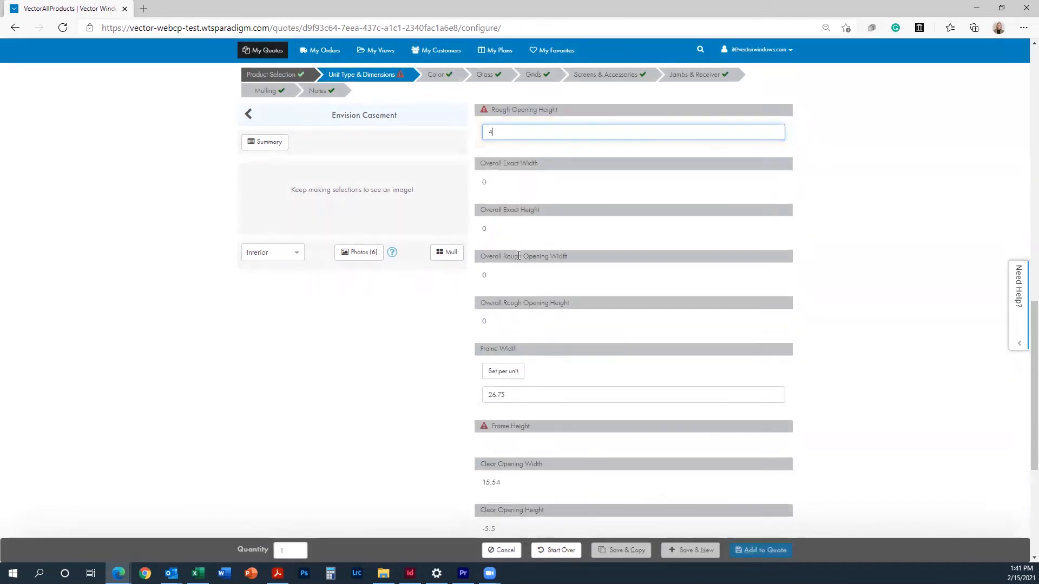
text(2)
click(452, 344)
scroll(675, 373, down, 4)
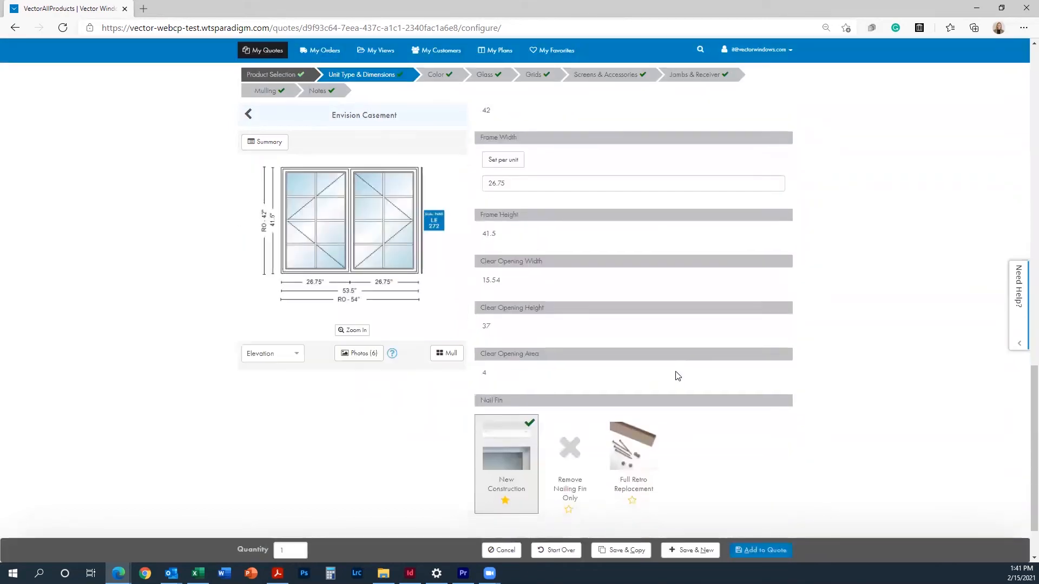
scroll(678, 376, up, 5)
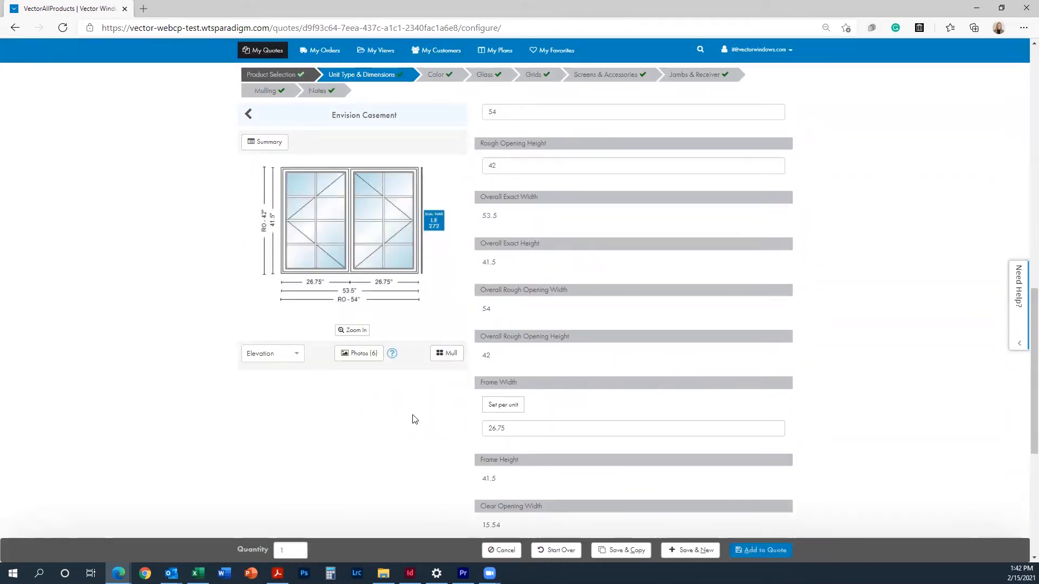
click(452, 354)
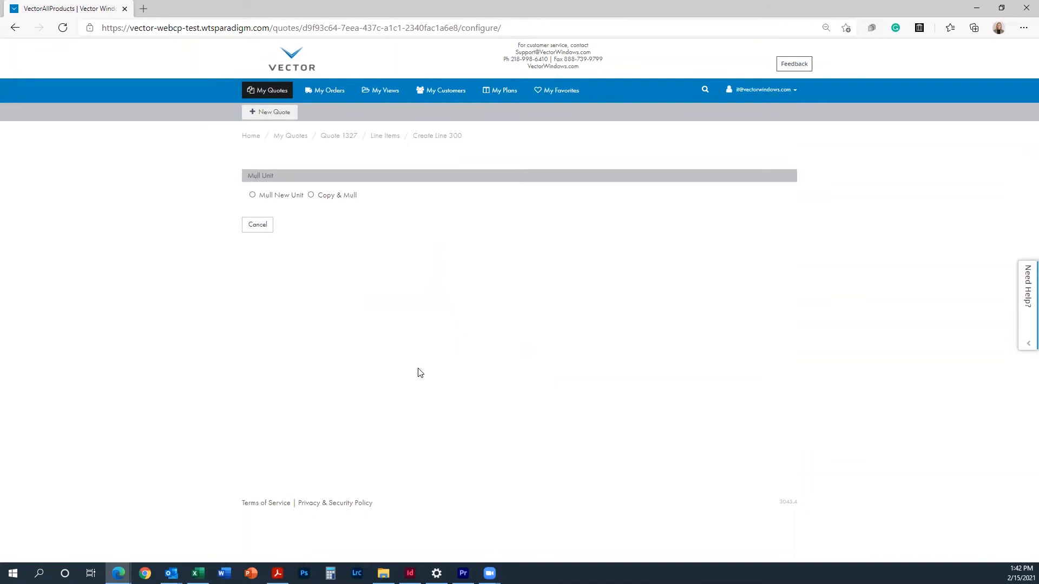
Step: Mull a new unit onto the casement's bottom side and continue to product selection
click(296, 198)
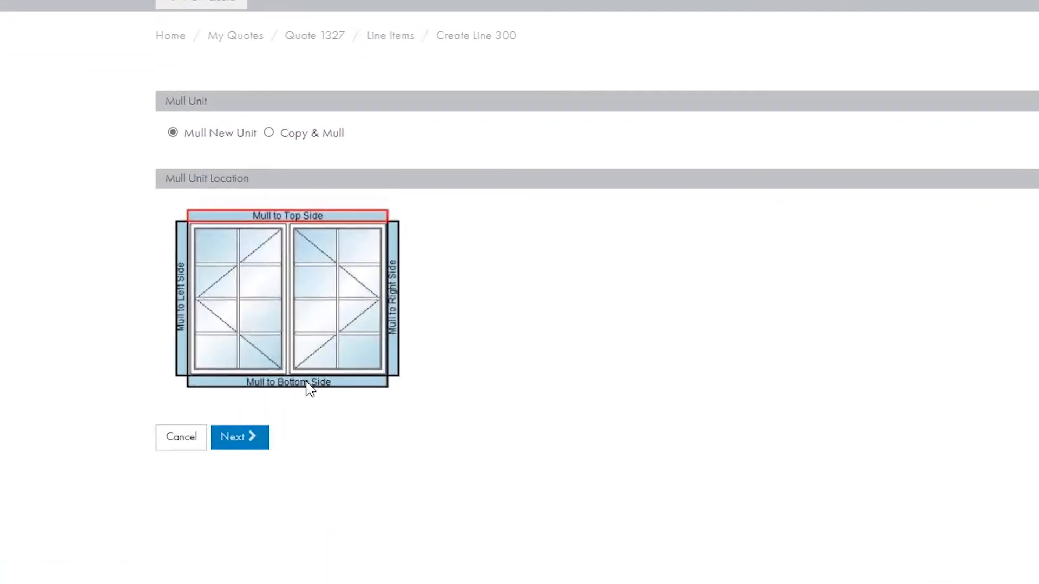
click(305, 385)
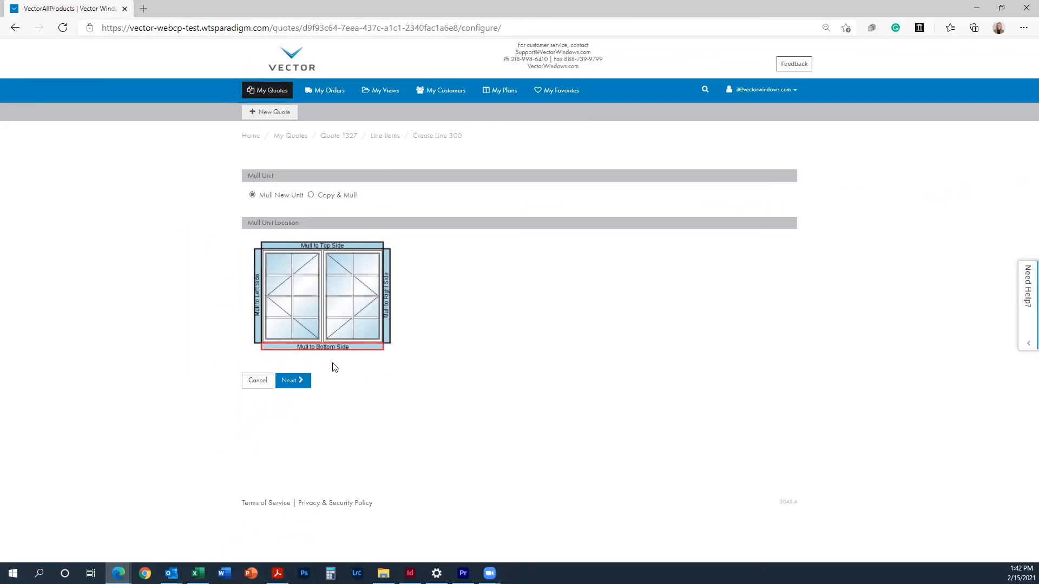
click(300, 380)
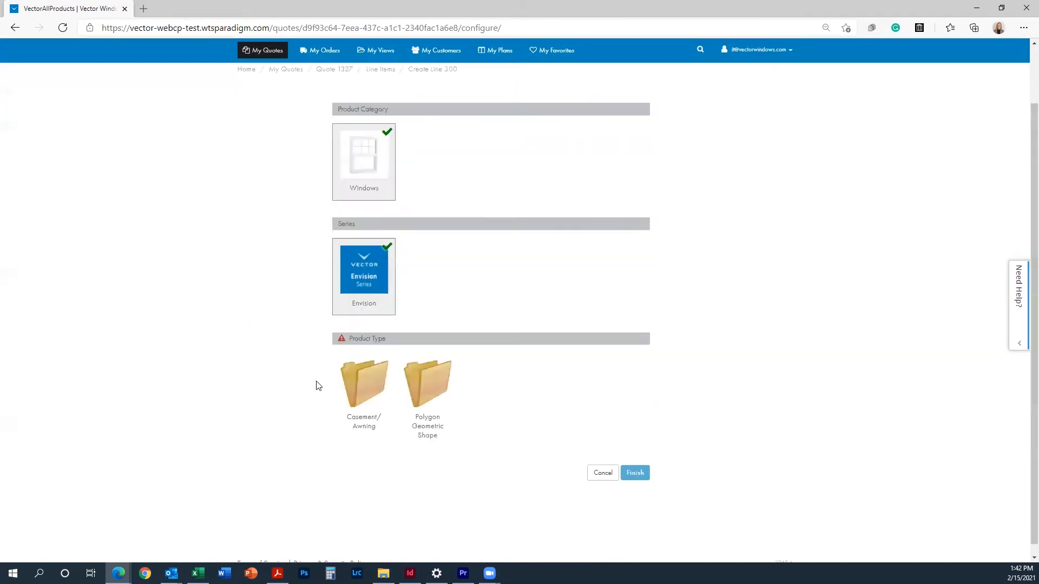
Step: Add a one-unit-wide Envision Awning from Casement/Awning as the mulled unit
click(361, 380)
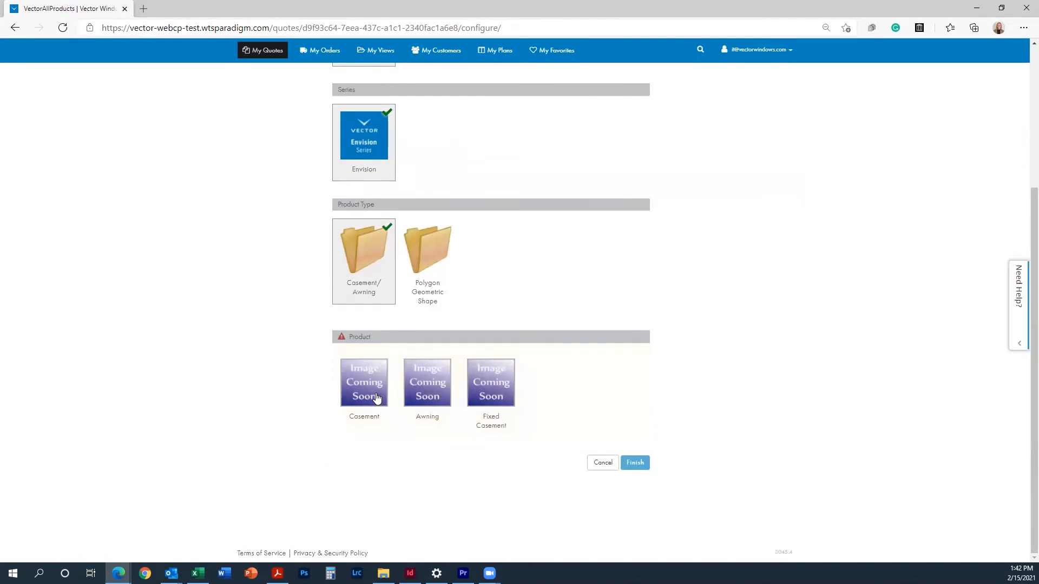
click(432, 362)
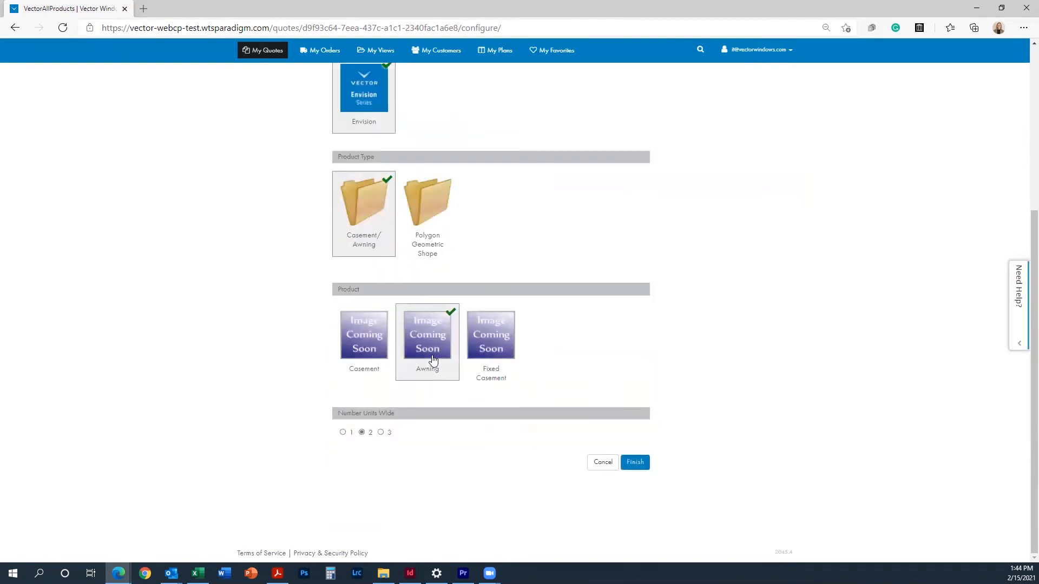
click(342, 433)
click(643, 468)
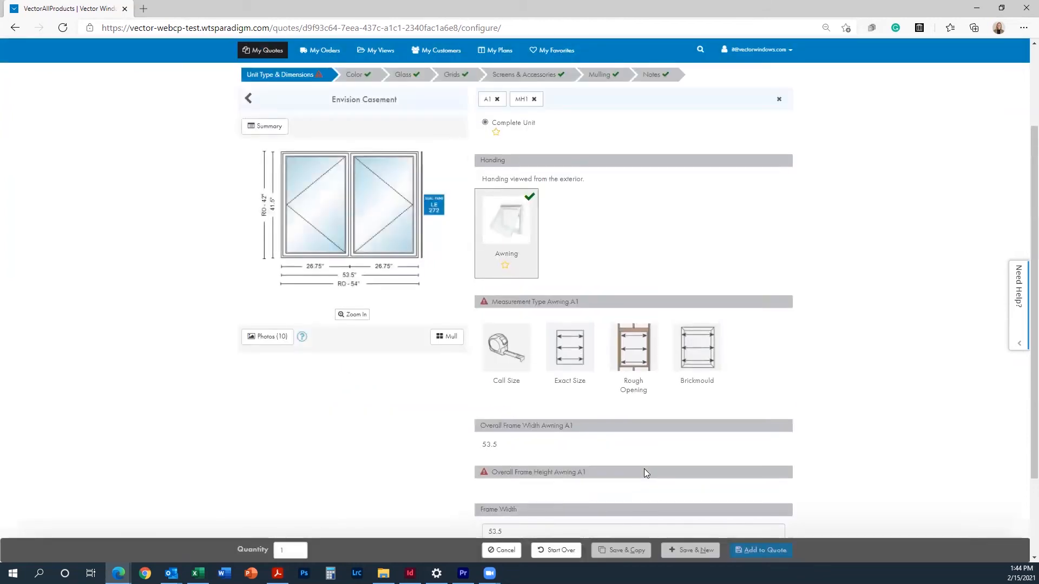
Step: Size the awning by call size with a 1-6 call height, then reopen the Mull options
click(511, 347)
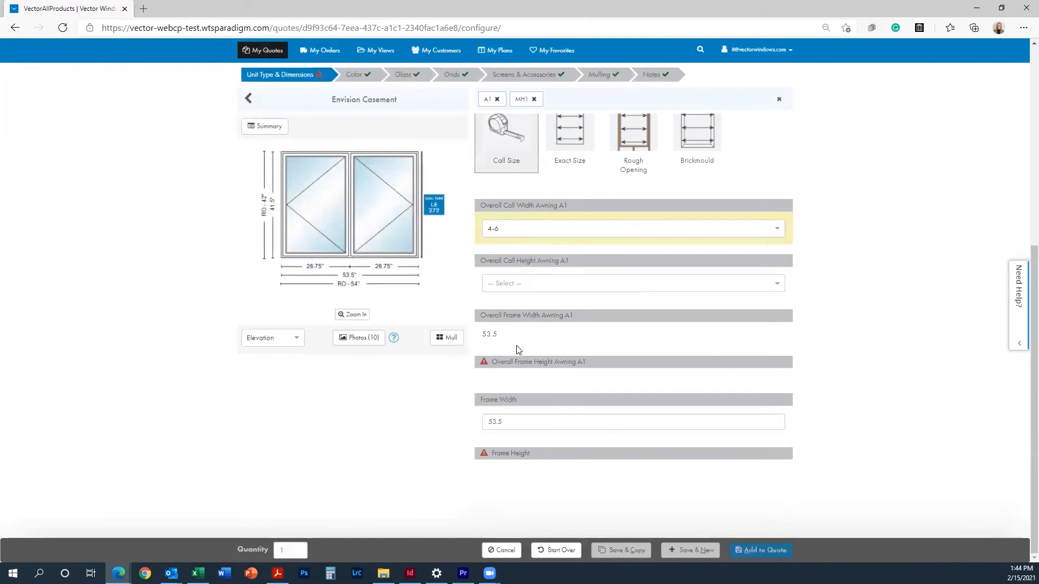
click(537, 285)
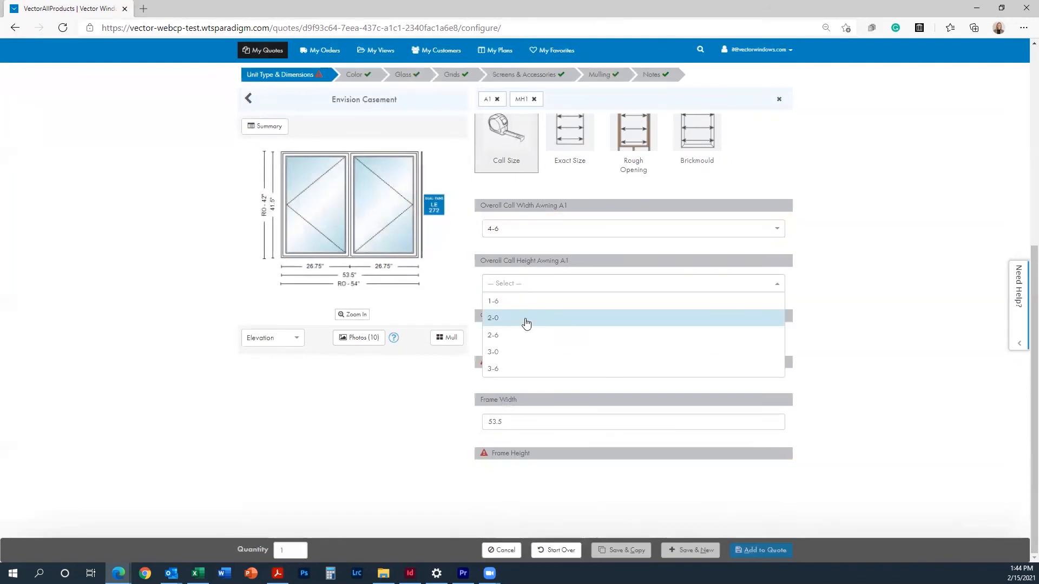
click(533, 303)
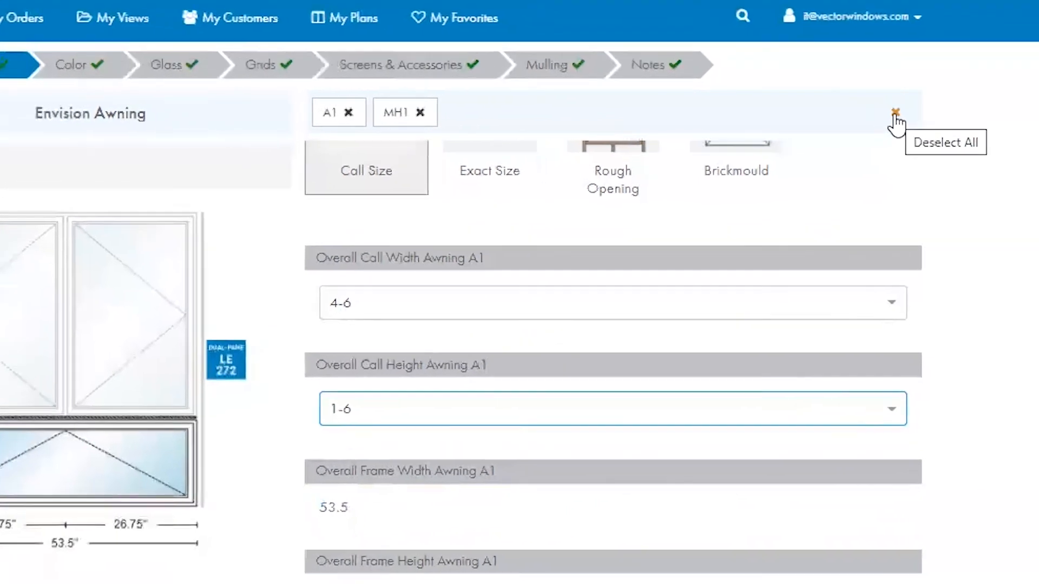
click(894, 114)
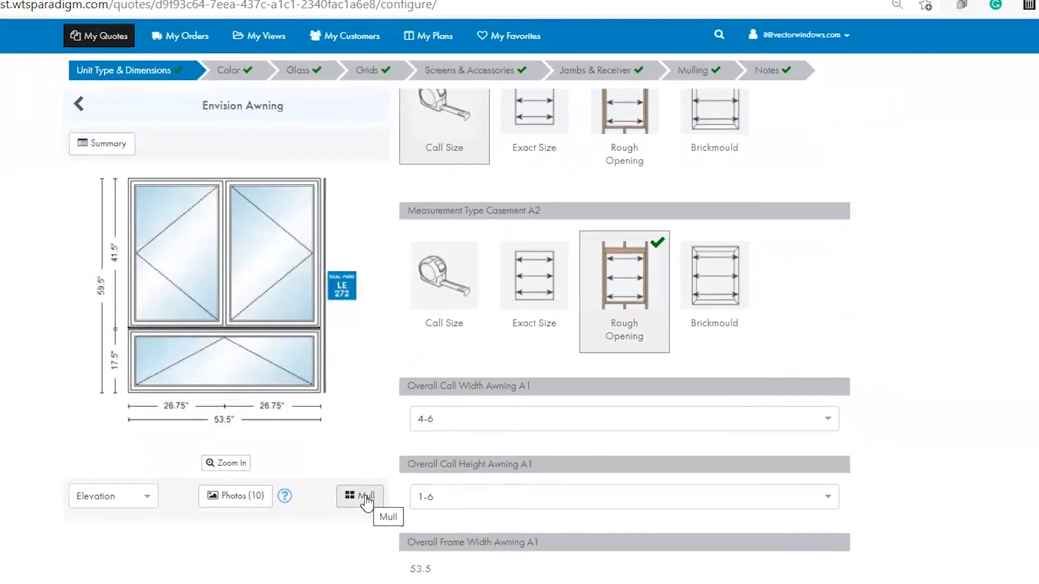
click(415, 427)
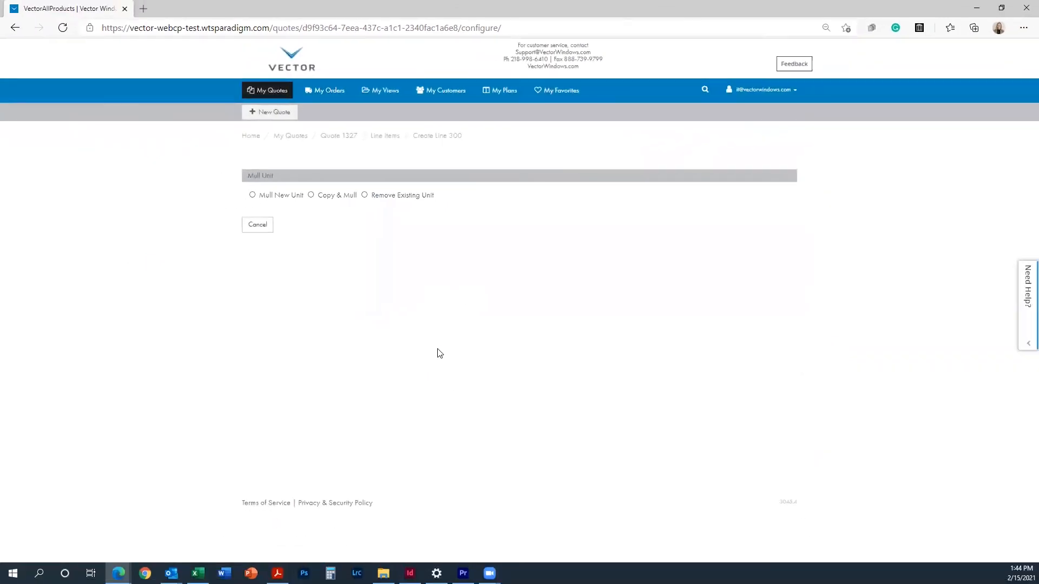
Step: Mull a new one-wide Fixed Casement onto the top side of the assembly
click(283, 196)
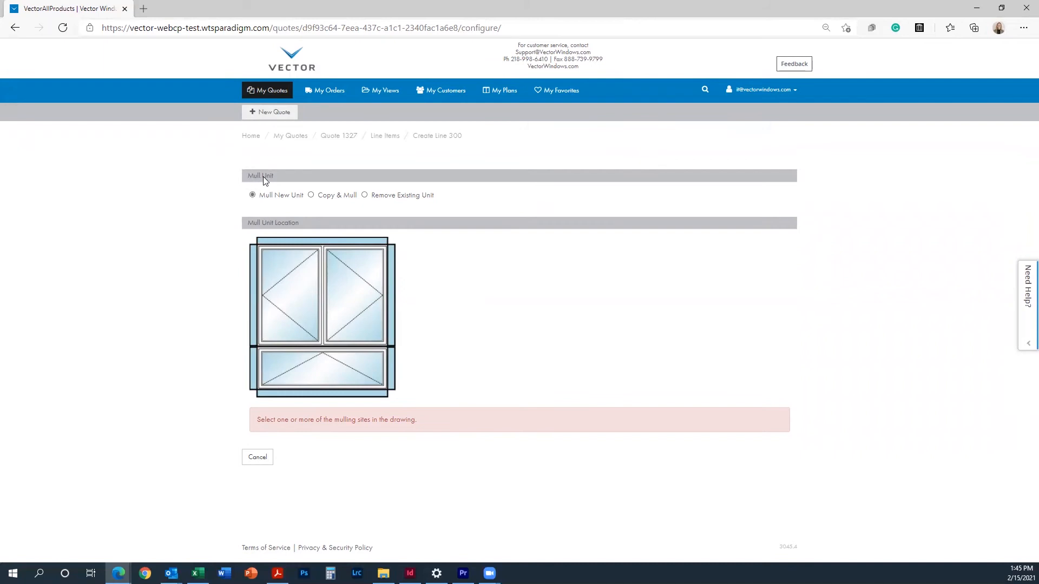
click(296, 240)
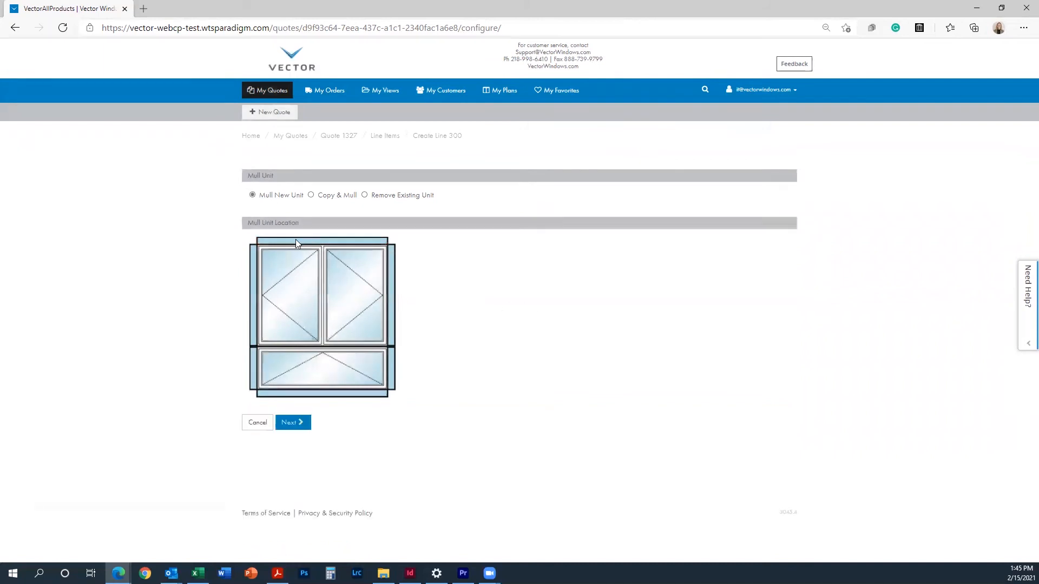
click(295, 423)
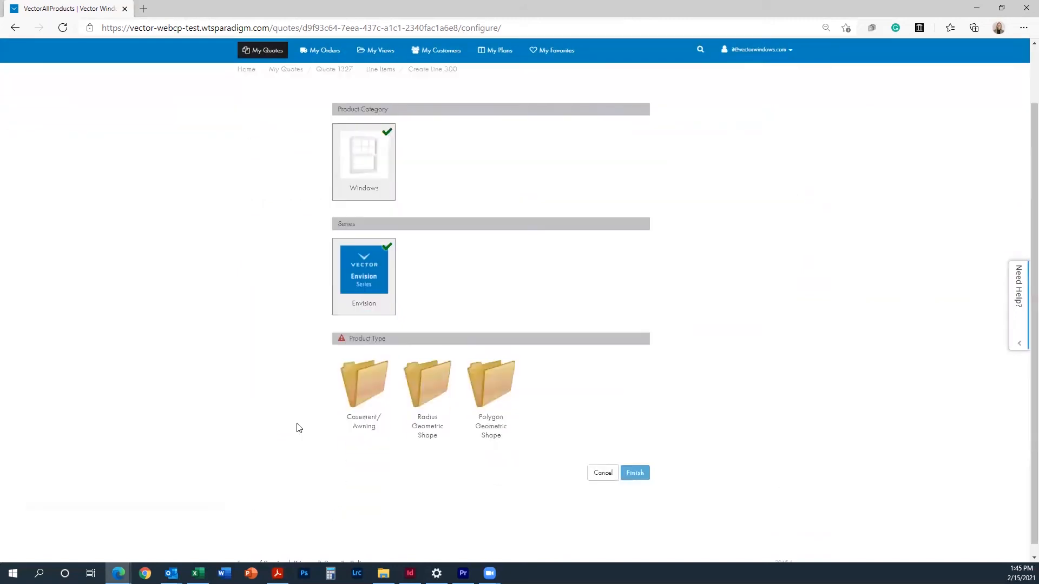
click(368, 376)
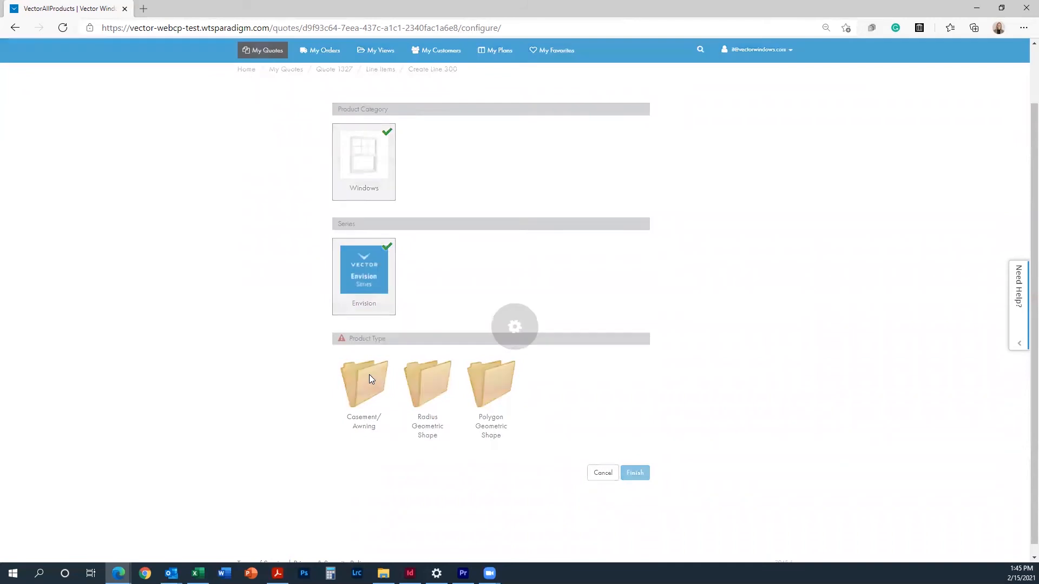
click(491, 397)
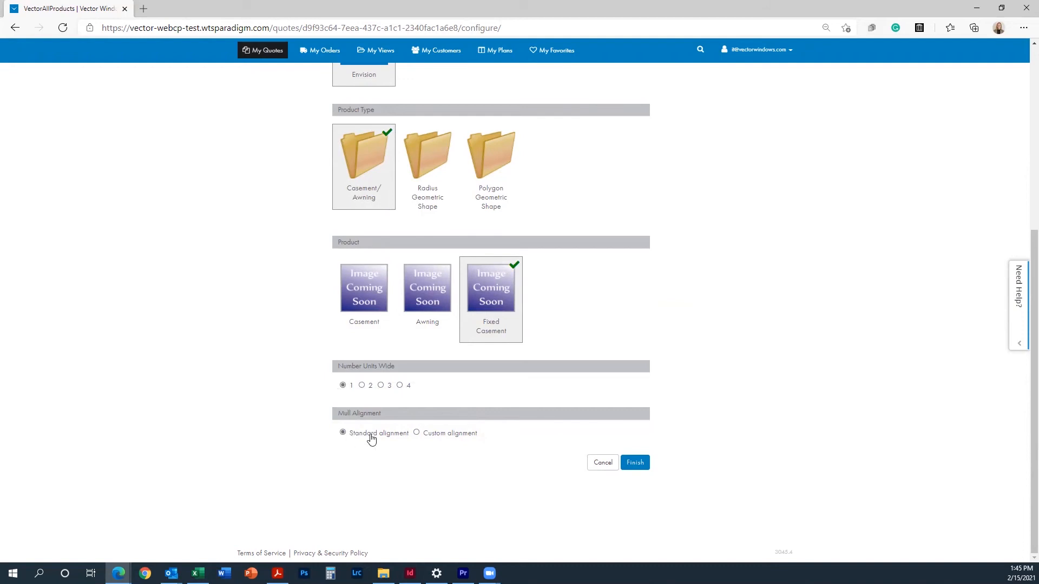
click(636, 463)
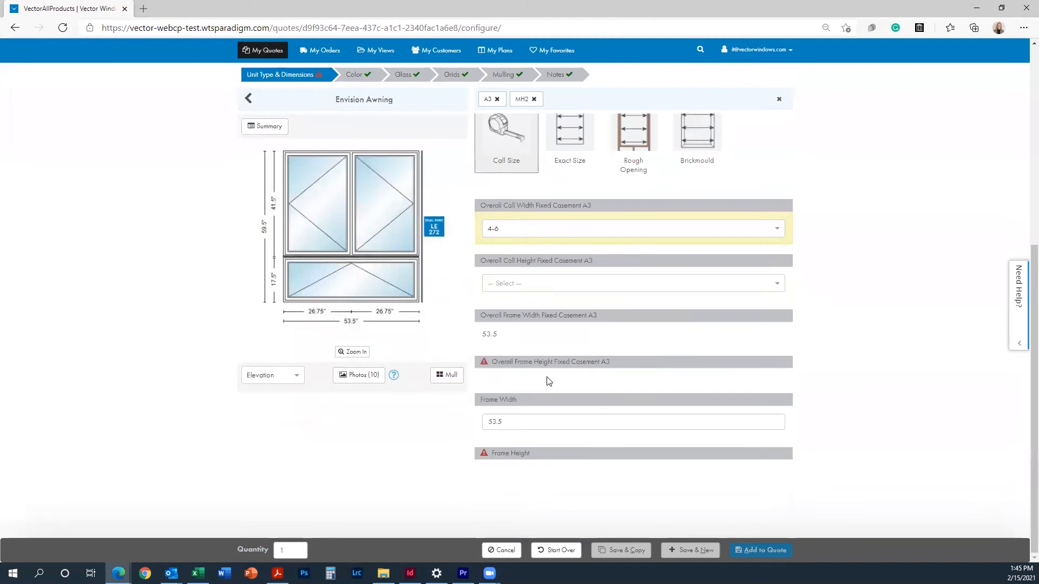
Step: Size the fixed casement by call size with a 1-6 call height
click(503, 361)
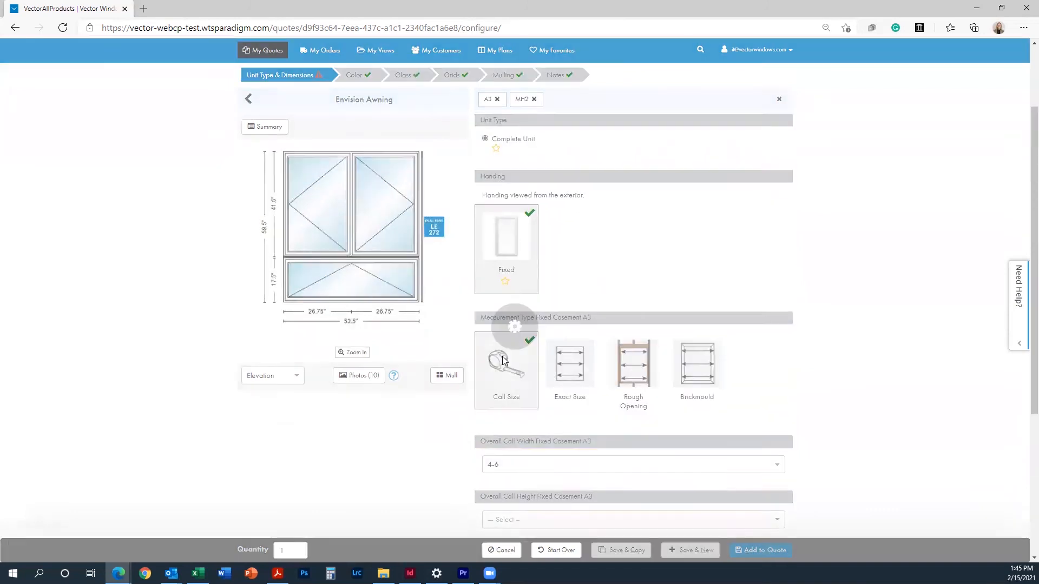
scroll(530, 476, down, 3)
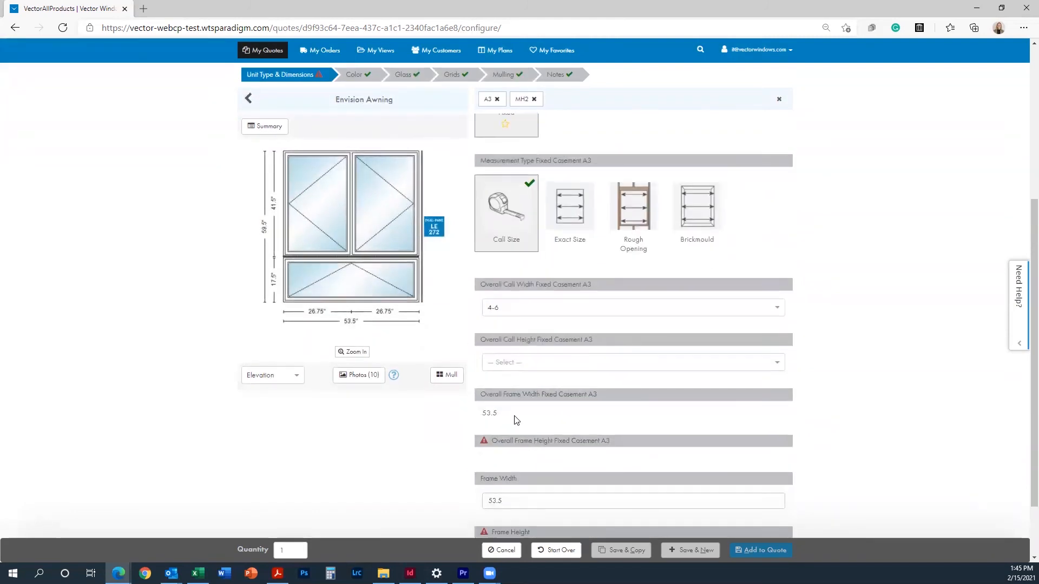
click(537, 371)
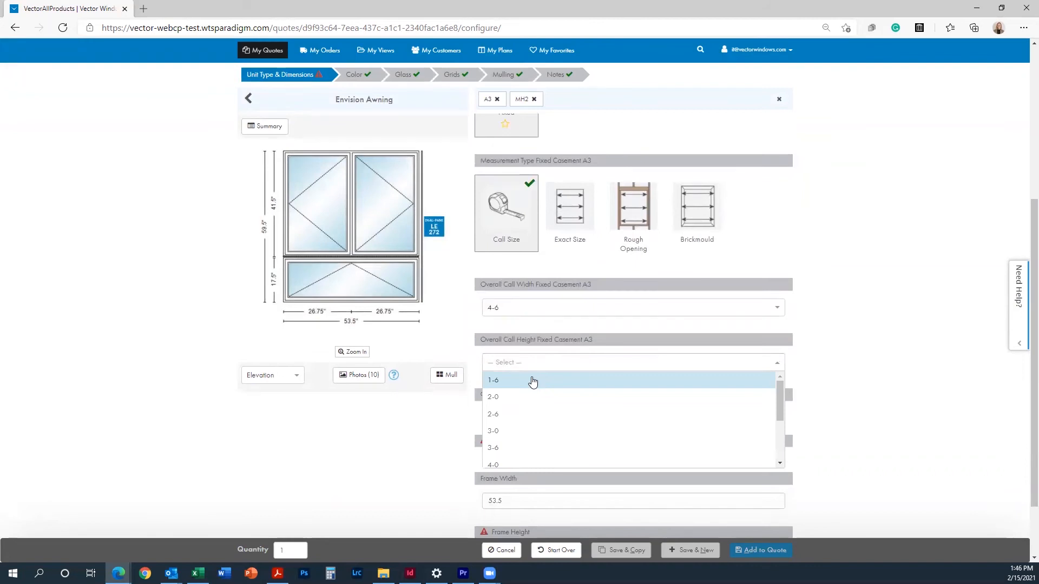
click(526, 388)
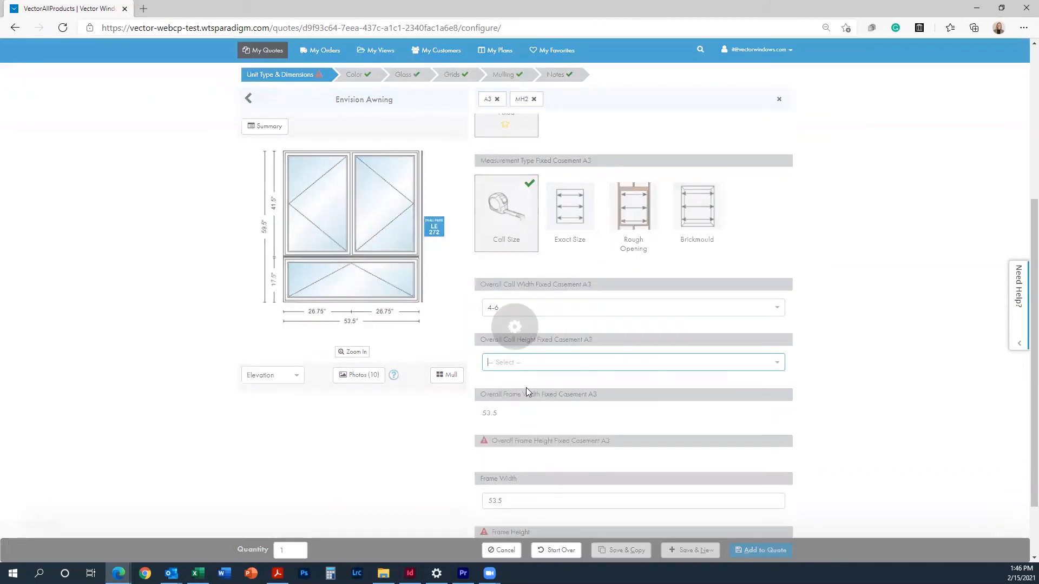
scroll(526, 388, down, 2)
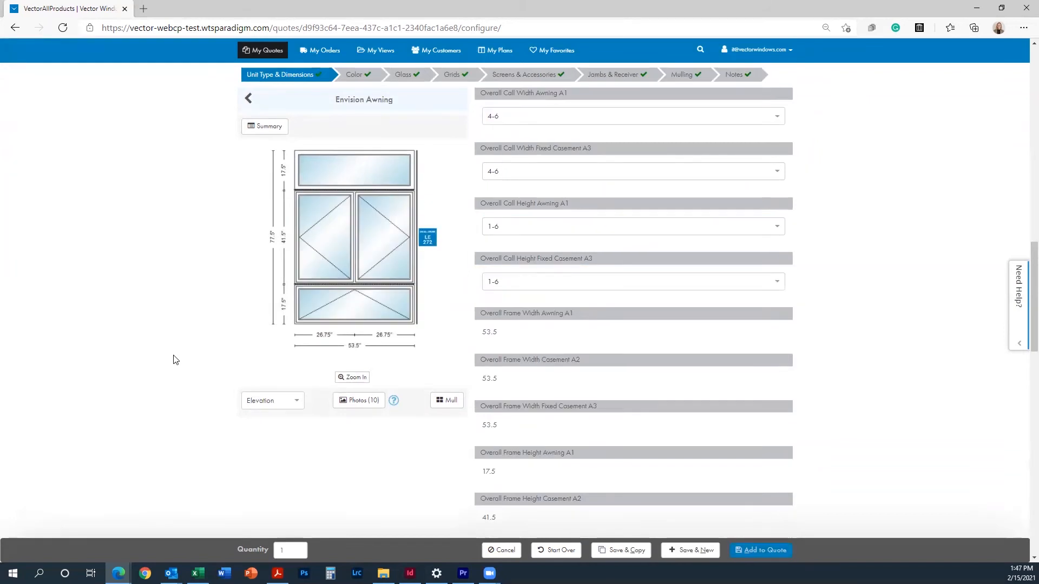
Step: Select units A1, A2, A3 and B2, deselect all, and add the window to Quote 1327
click(328, 305)
click(325, 258)
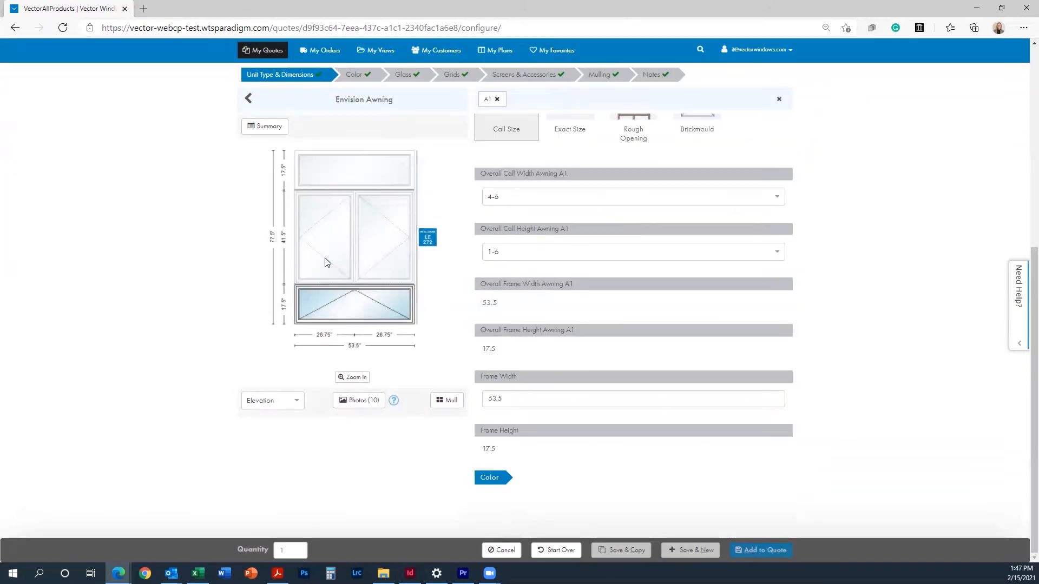
click(356, 177)
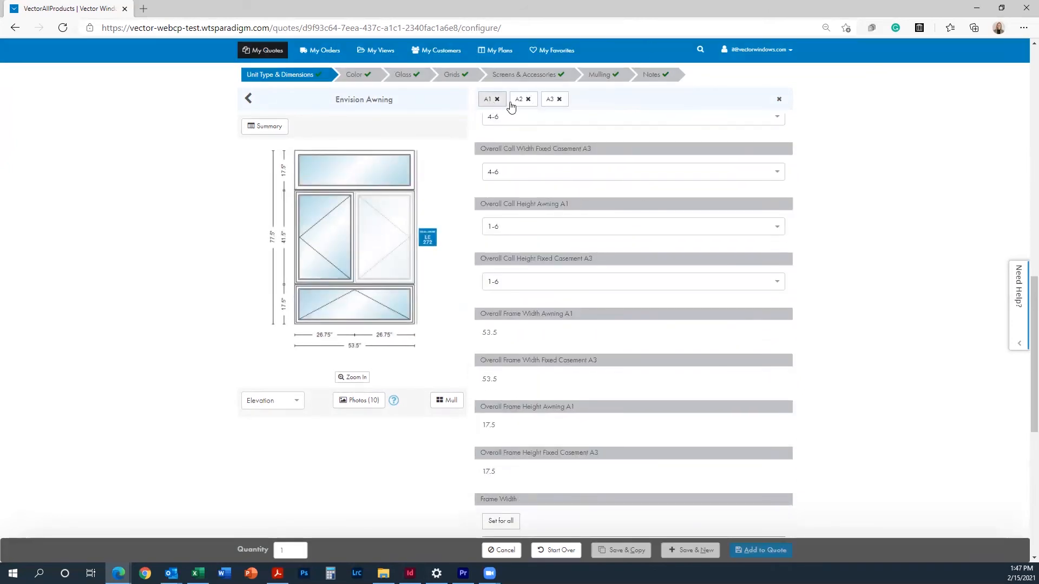
click(402, 227)
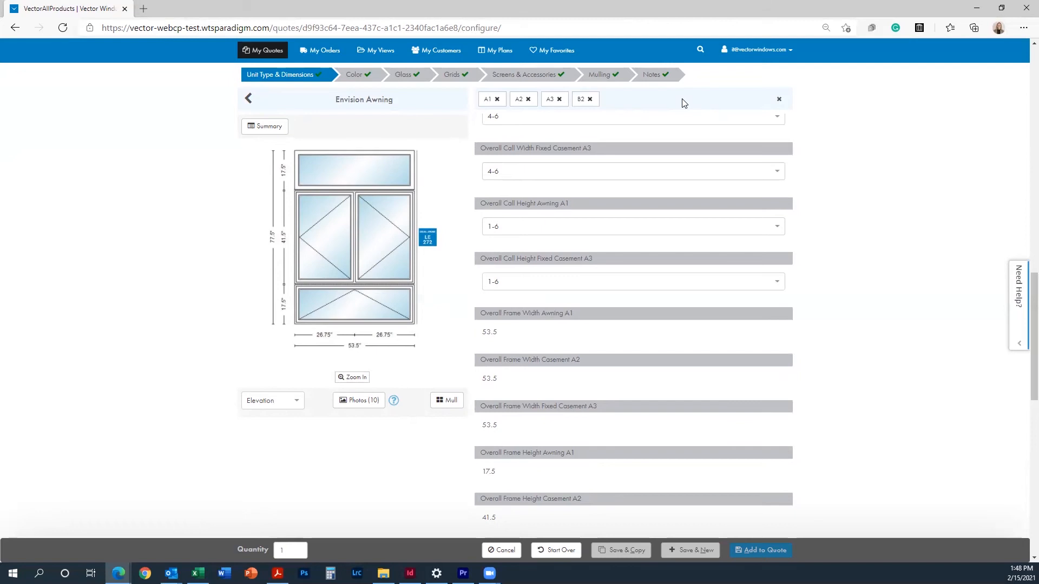
click(780, 101)
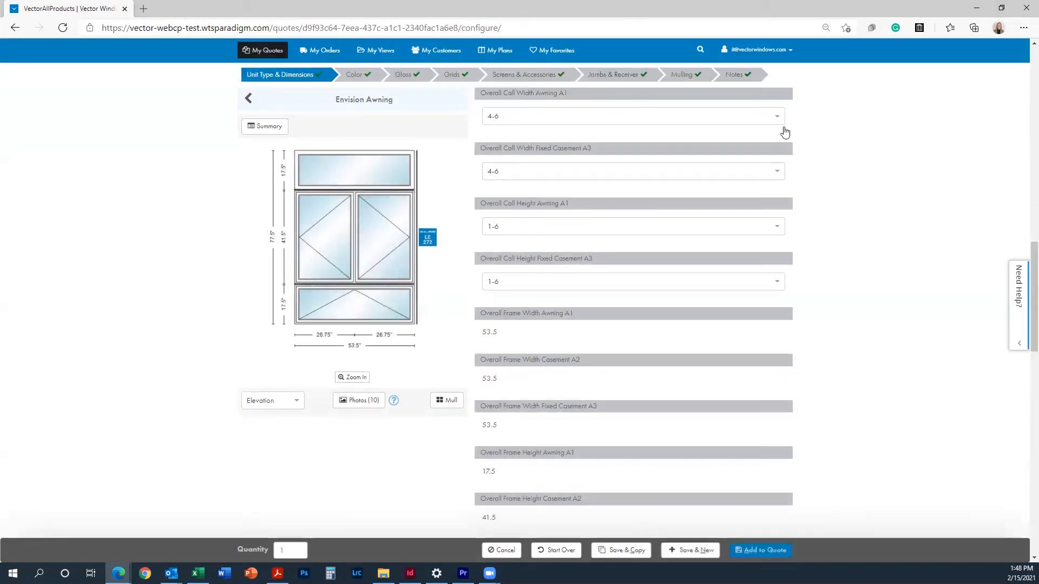
scroll(803, 327, down, 6)
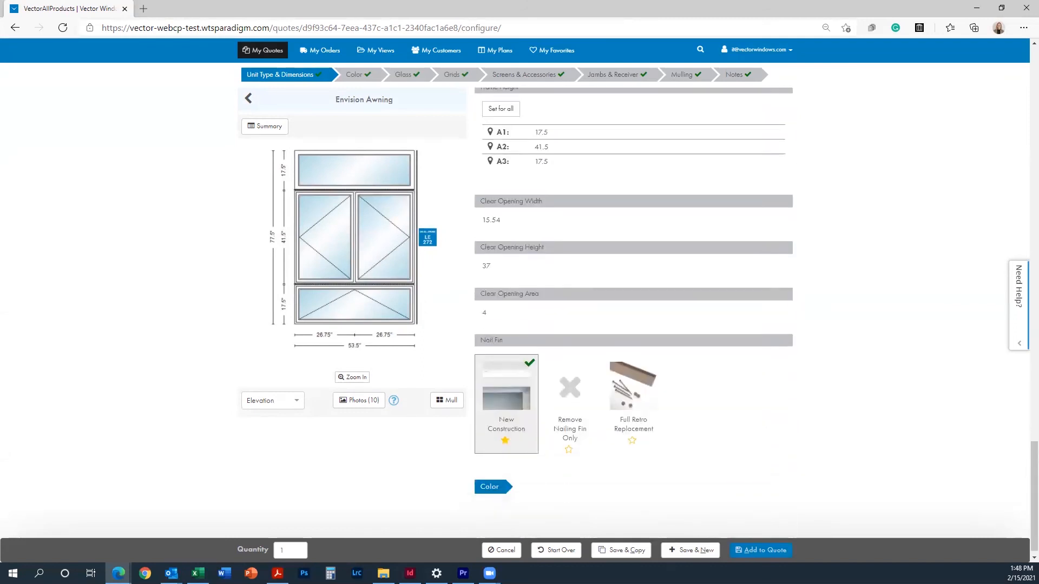
click(748, 556)
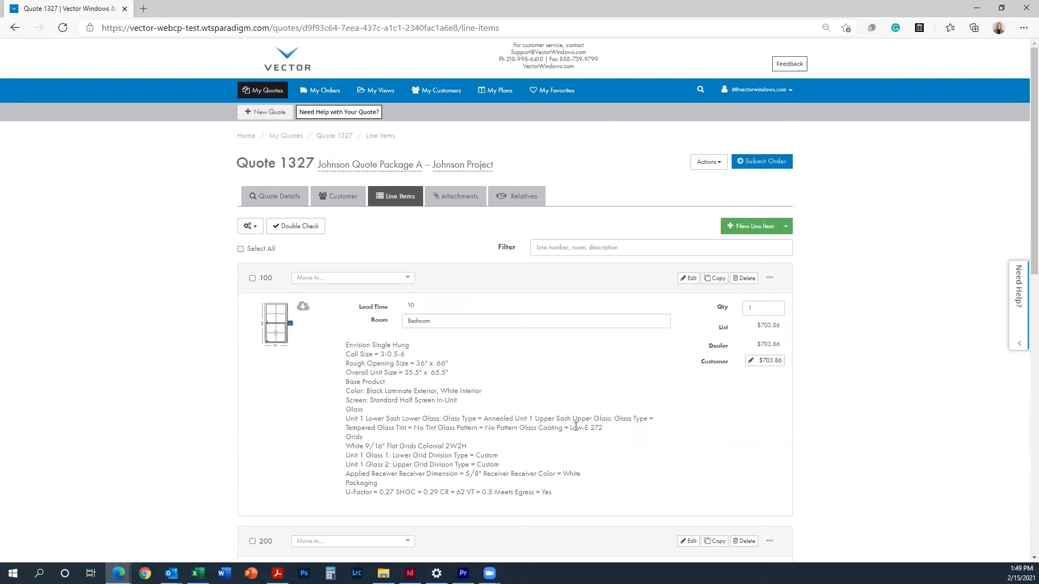
Step: Select all of Quote 1327's line items and make them into alternate Quote 1329
click(240, 250)
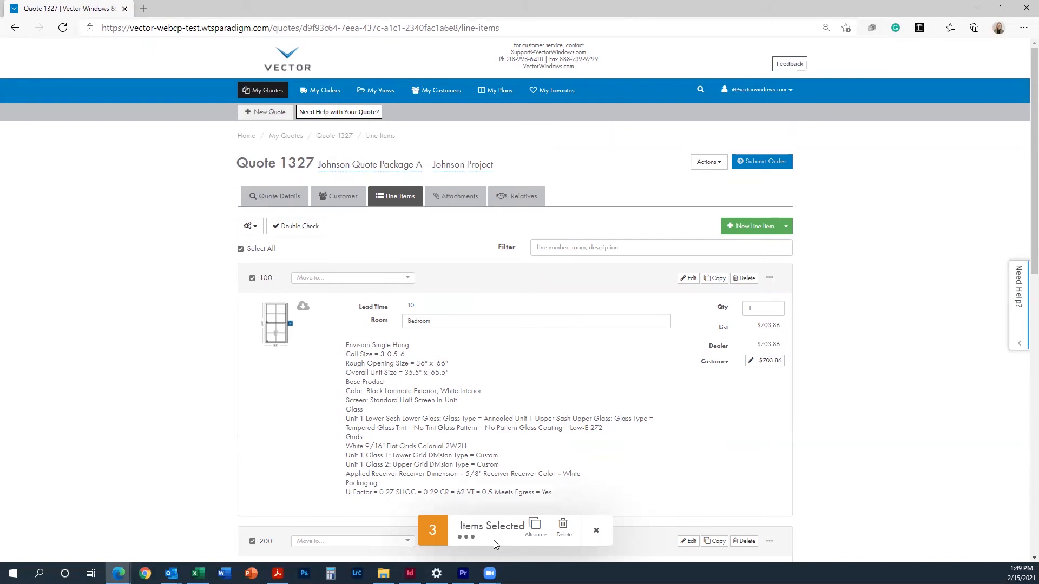
click(533, 528)
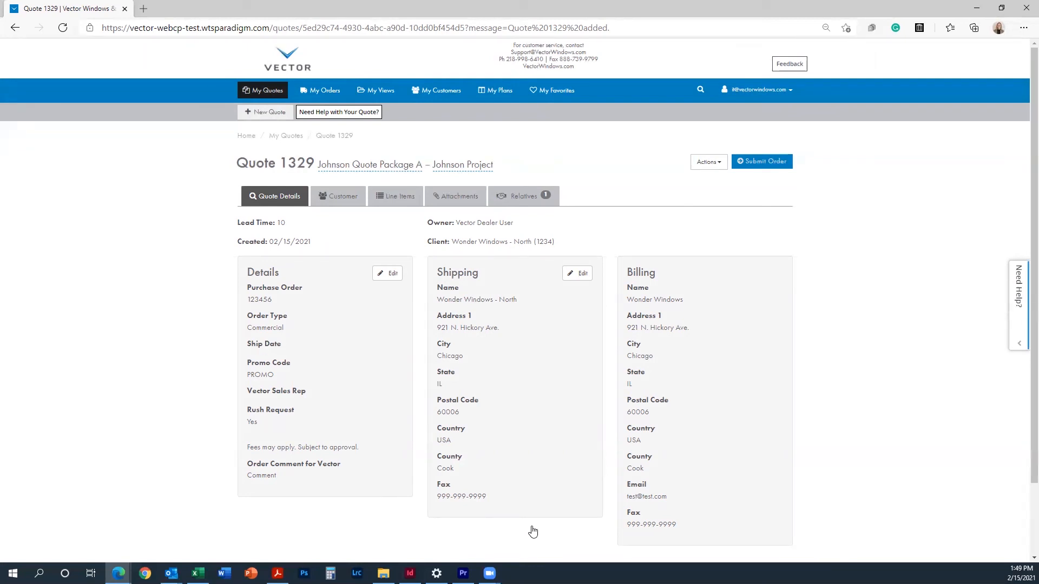
Step: Rename the quote to 'Johnson Quote Package B' and start editing line item 100
click(414, 163)
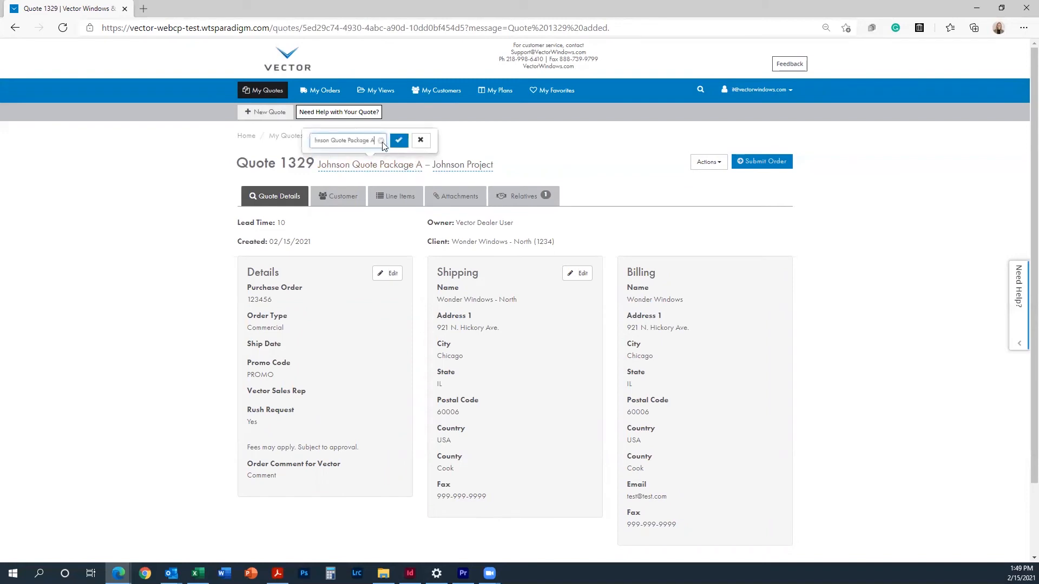
key(BackSpace)
text(B)
click(399, 140)
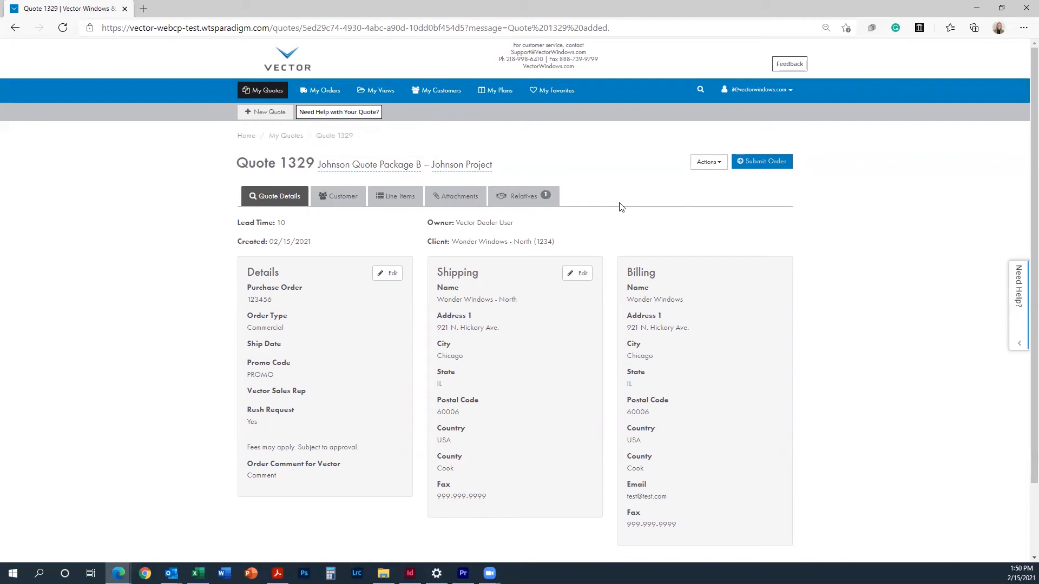
click(409, 203)
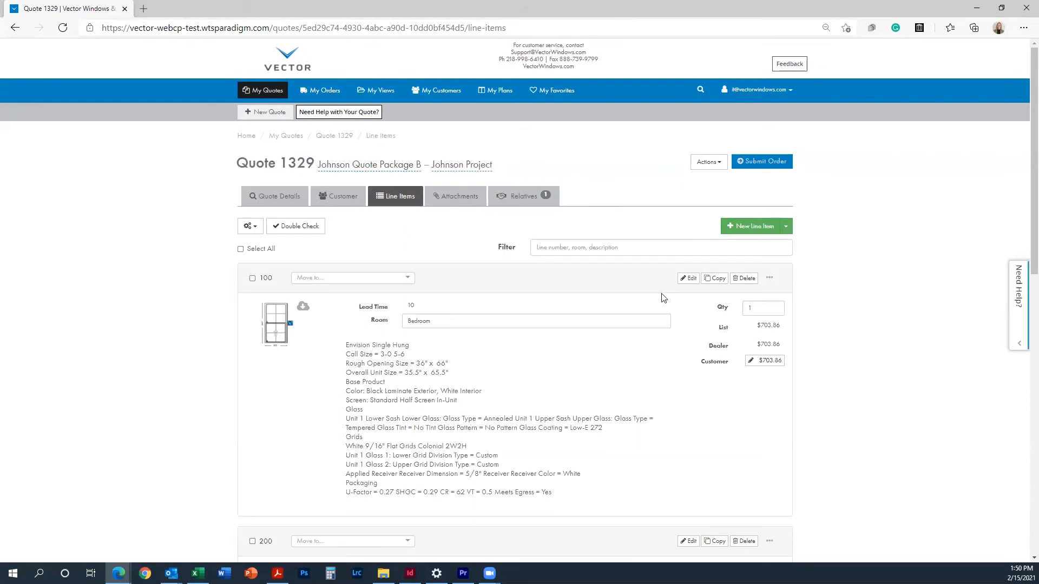
click(684, 280)
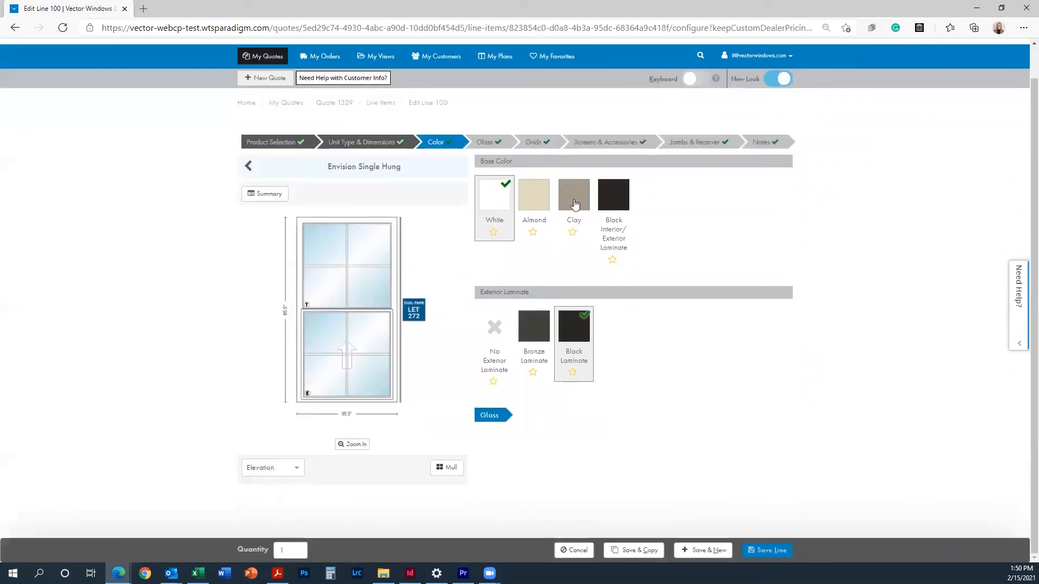
Step: Pick Clay as line 100's base colour and save the line
click(573, 199)
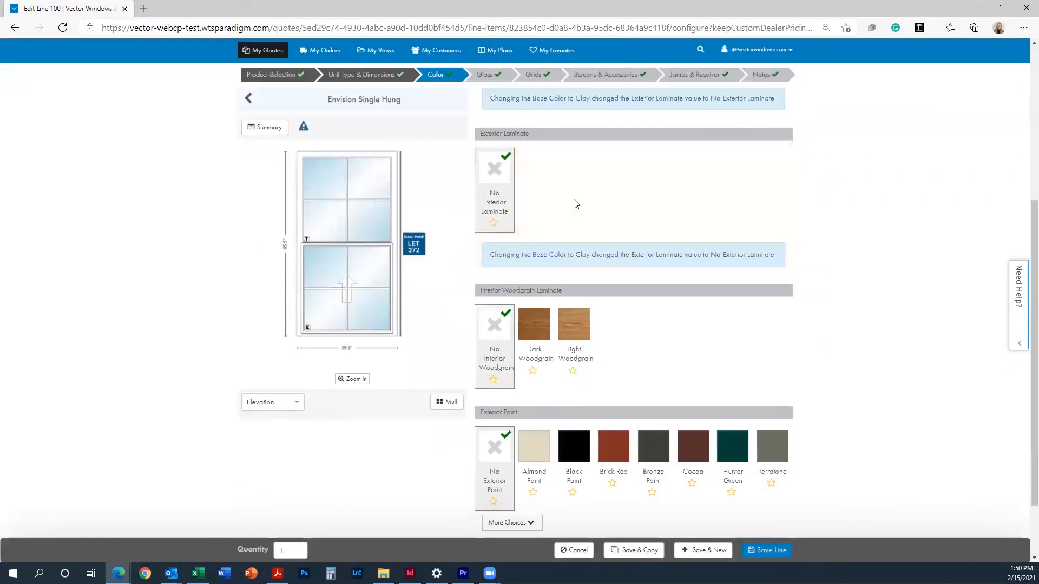
scroll(704, 271, down, 2)
click(752, 551)
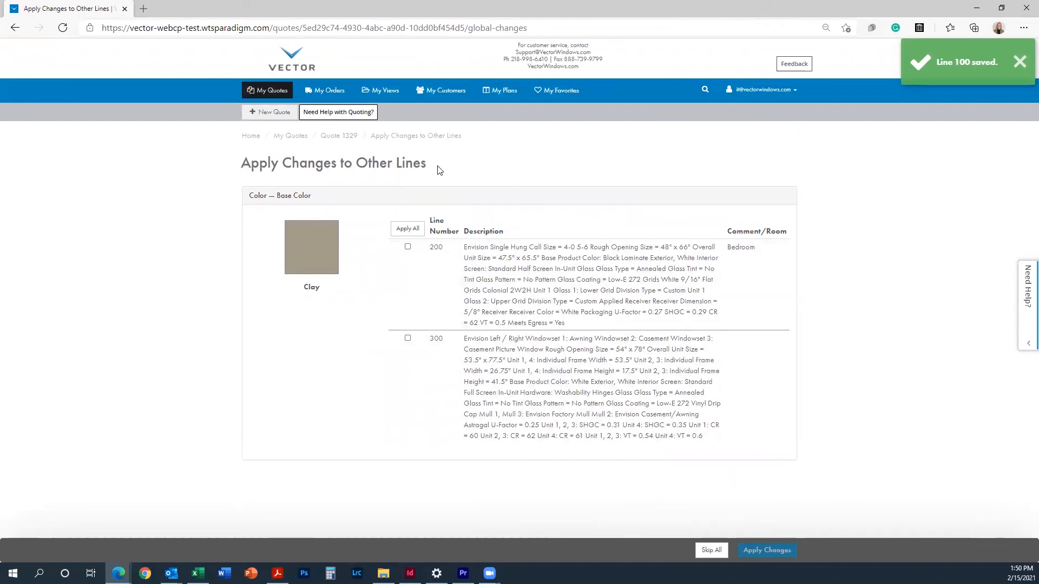
Step: Apply the Clay base colour to lines 200 and 300, then finish back to the quote
click(412, 229)
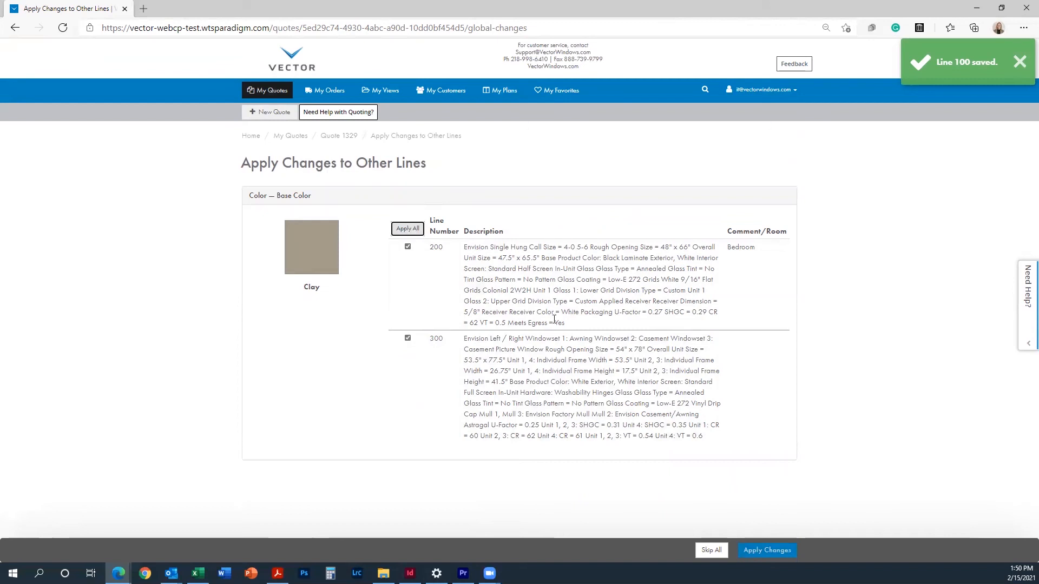
click(408, 247)
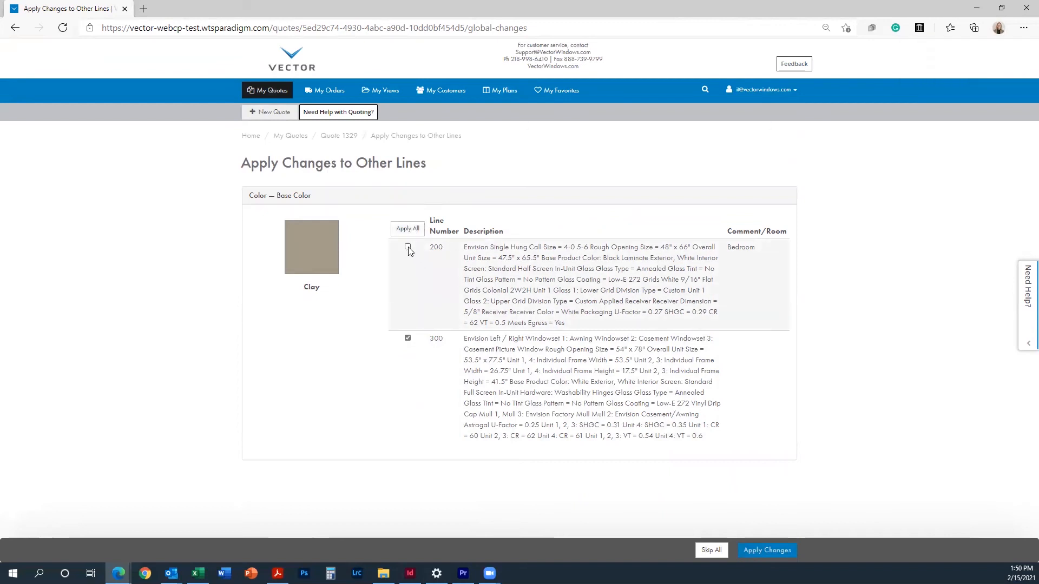
click(408, 247)
click(396, 229)
click(404, 231)
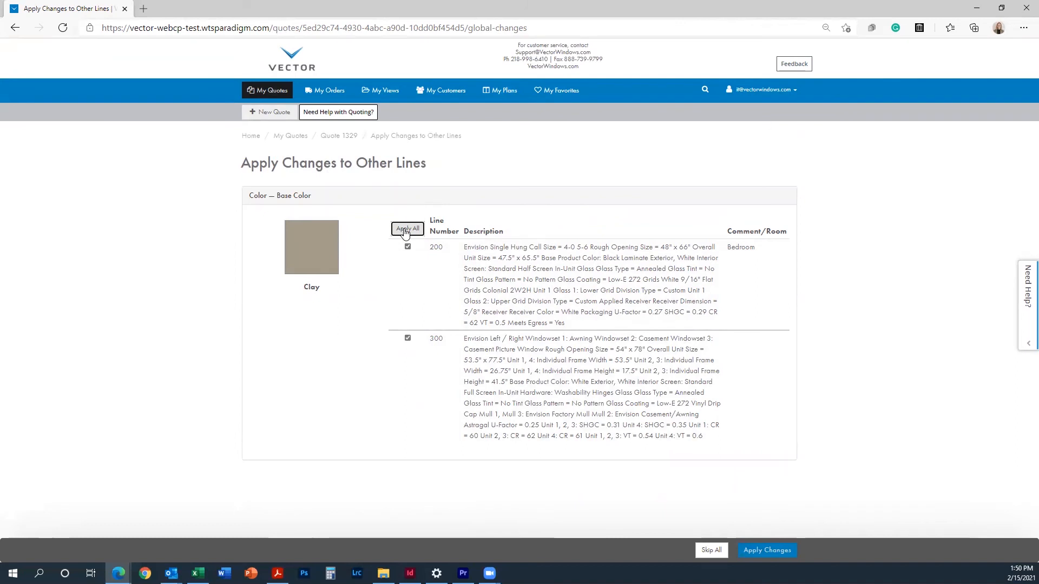
click(766, 550)
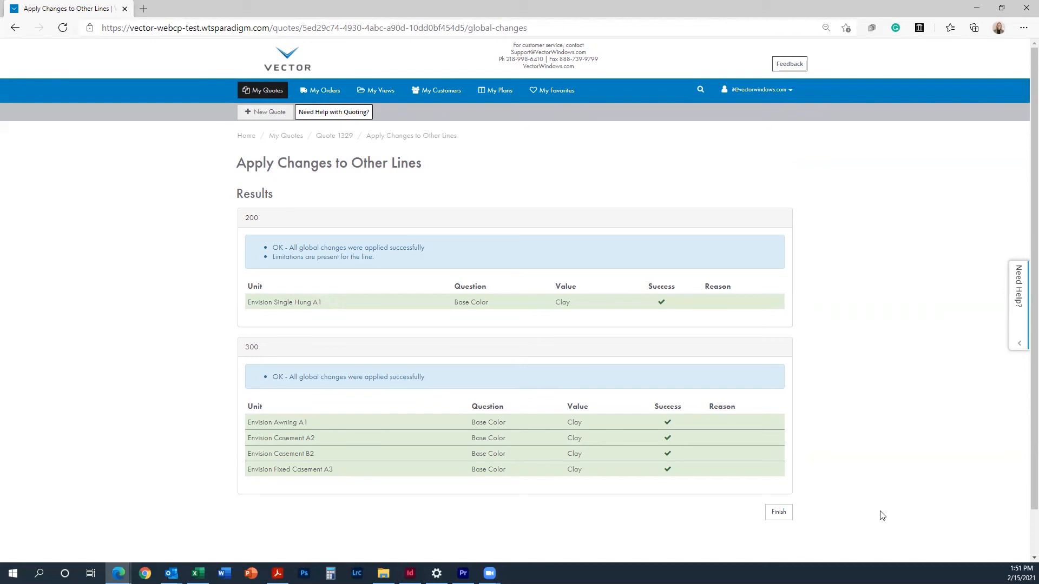
click(780, 512)
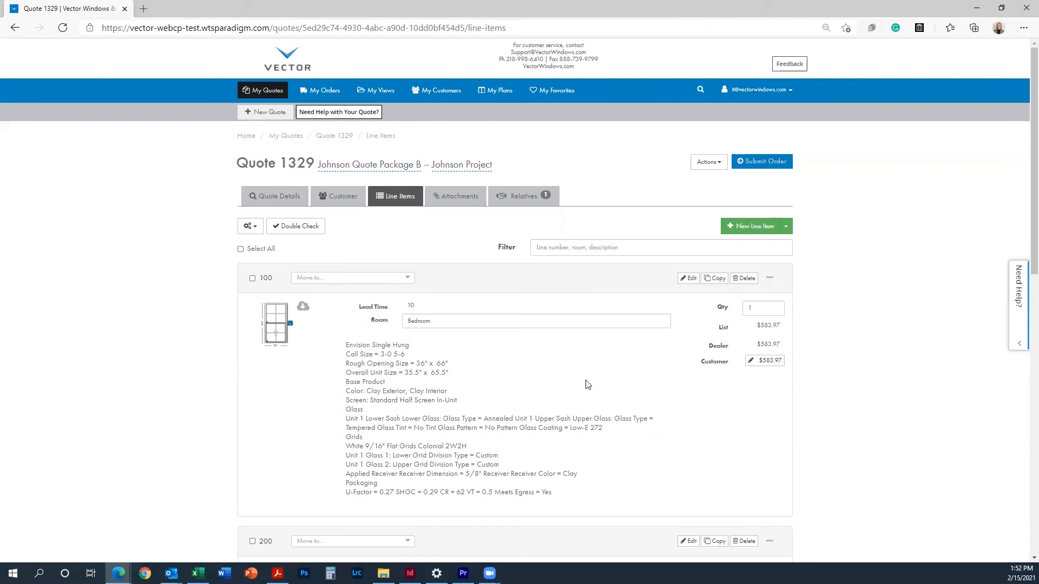
drag(348, 390, 507, 403)
scroll(485, 394, down, 5)
drag(346, 341, 466, 353)
scroll(352, 279, down, 6)
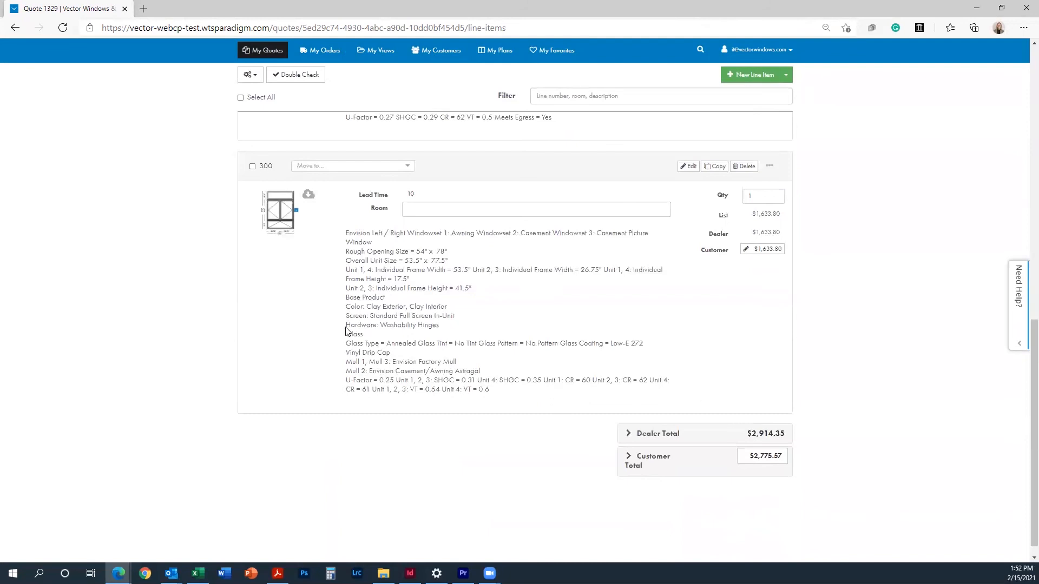
scroll(676, 357, up, 12)
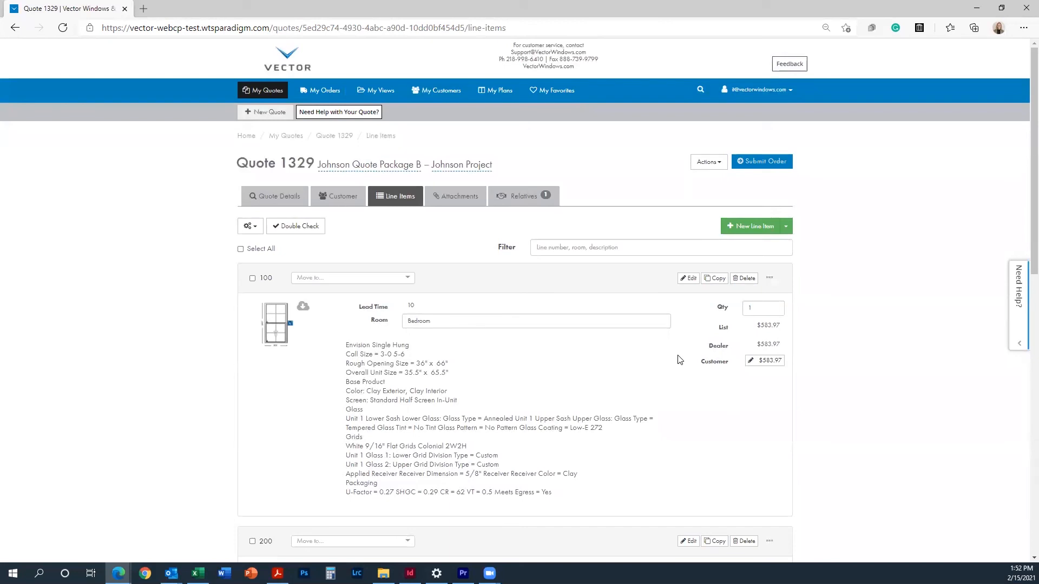
click(709, 162)
click(722, 183)
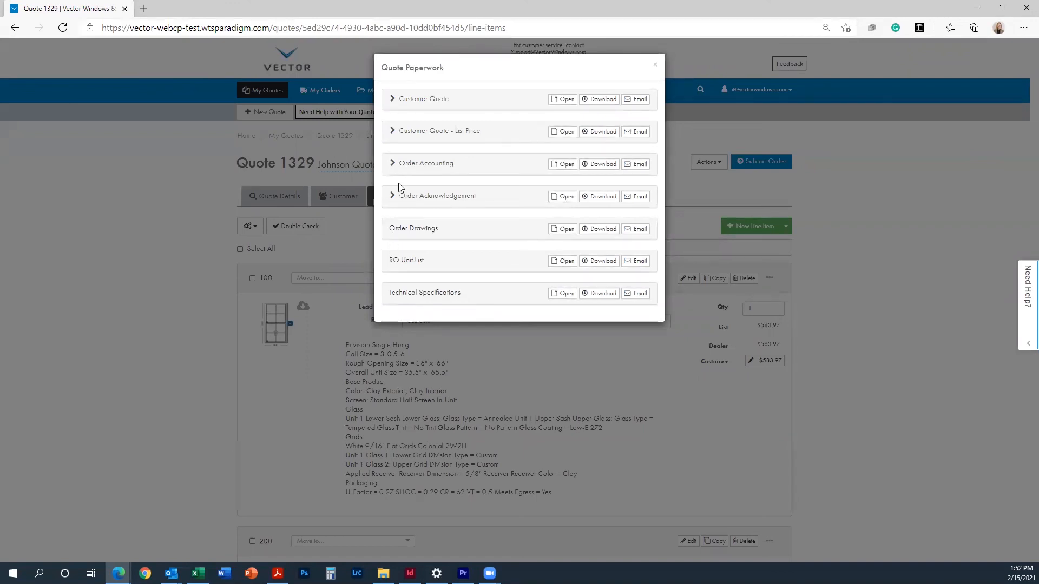
Step: Open Quote 1329's Customer Quote paperwork in a new tab, then return to the quote tab
click(403, 99)
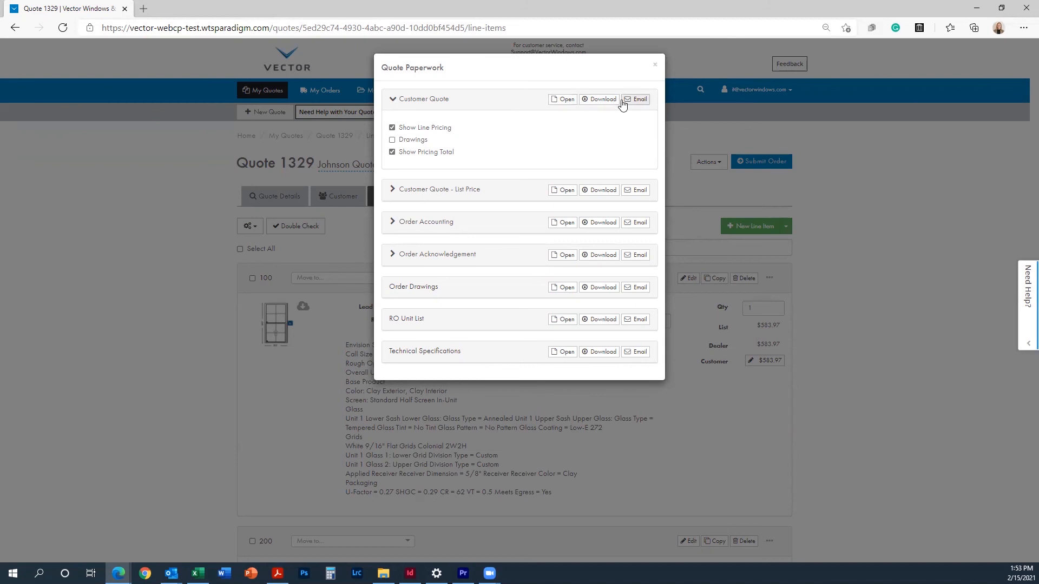
click(575, 104)
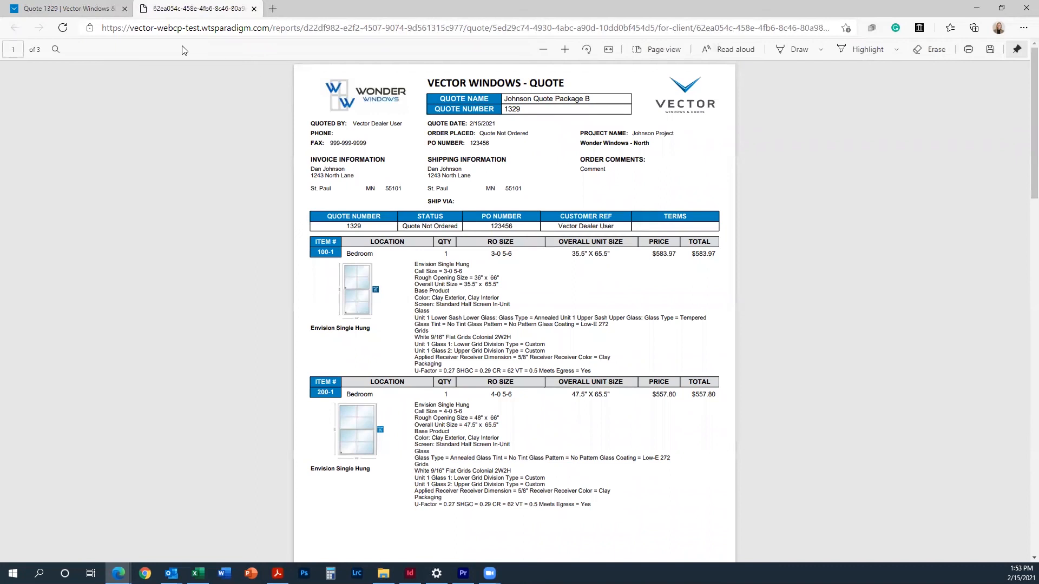
click(51, 13)
Step: Close the paperwork options and go to the Paperwork Headers settings from the account menu
click(654, 64)
click(776, 96)
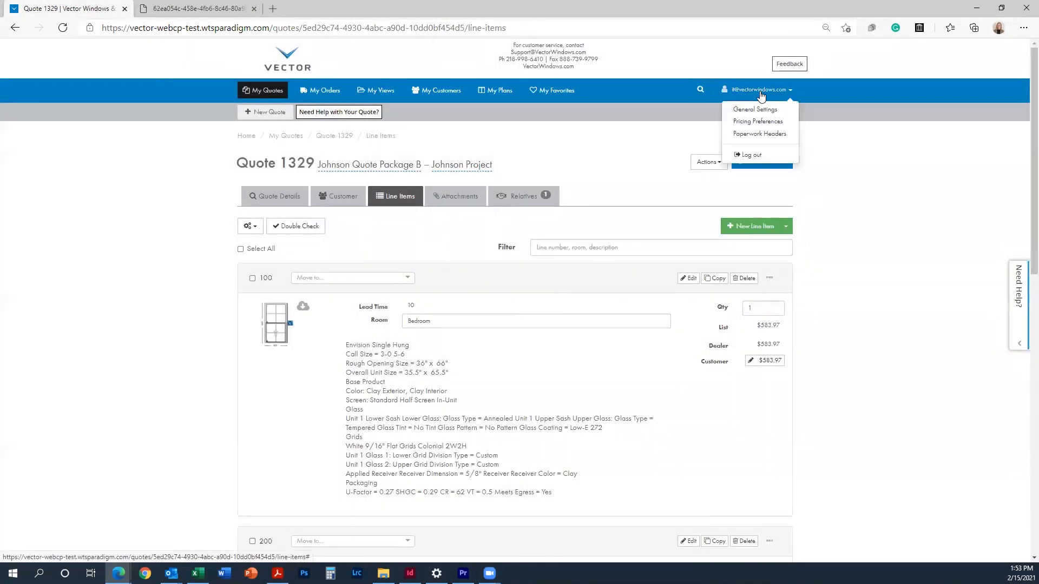
click(752, 134)
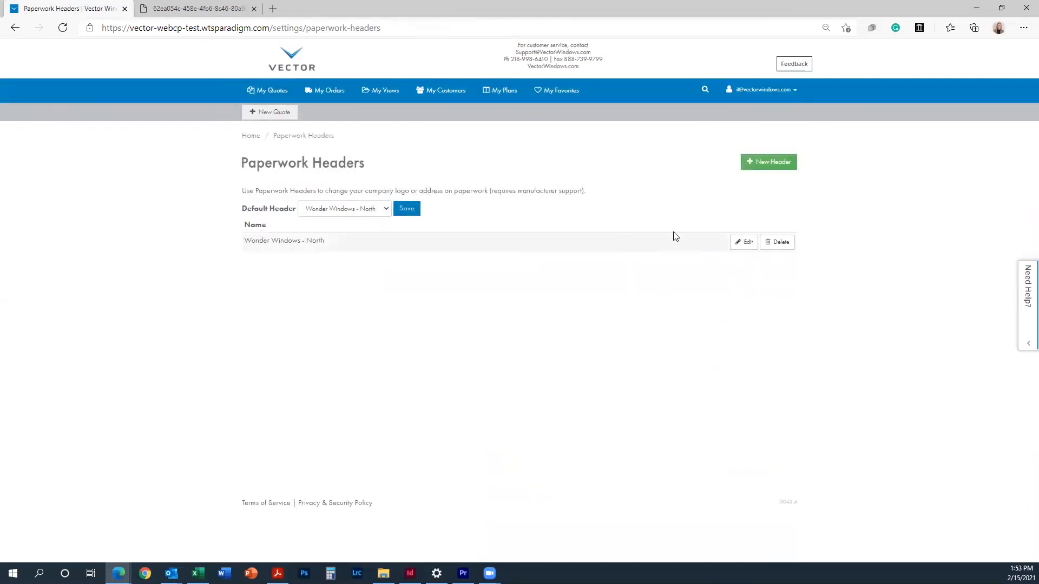
Step: Start a new paperwork header and cancel it, then begin a new view from My Views
click(749, 164)
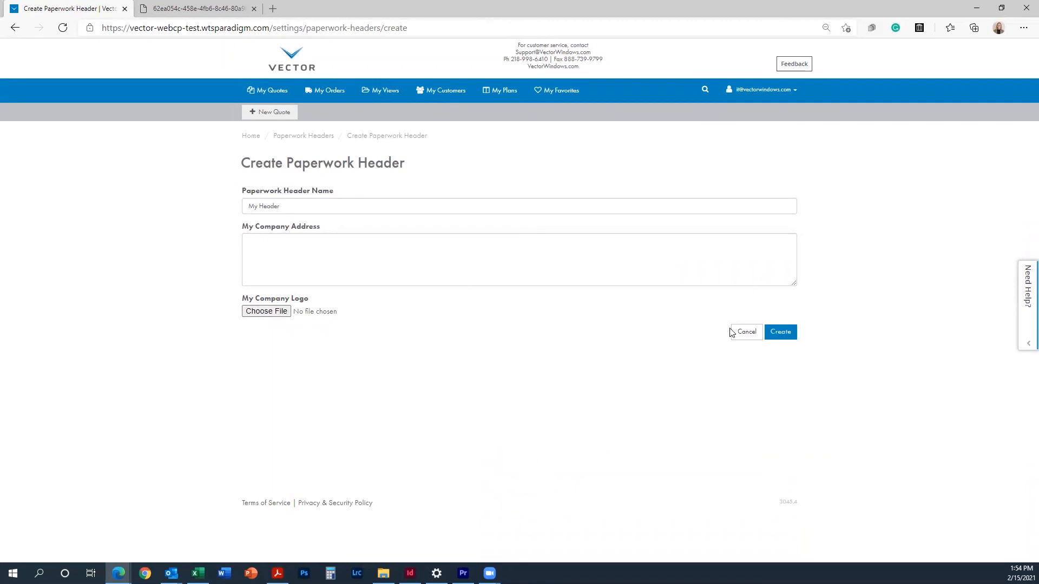
click(743, 332)
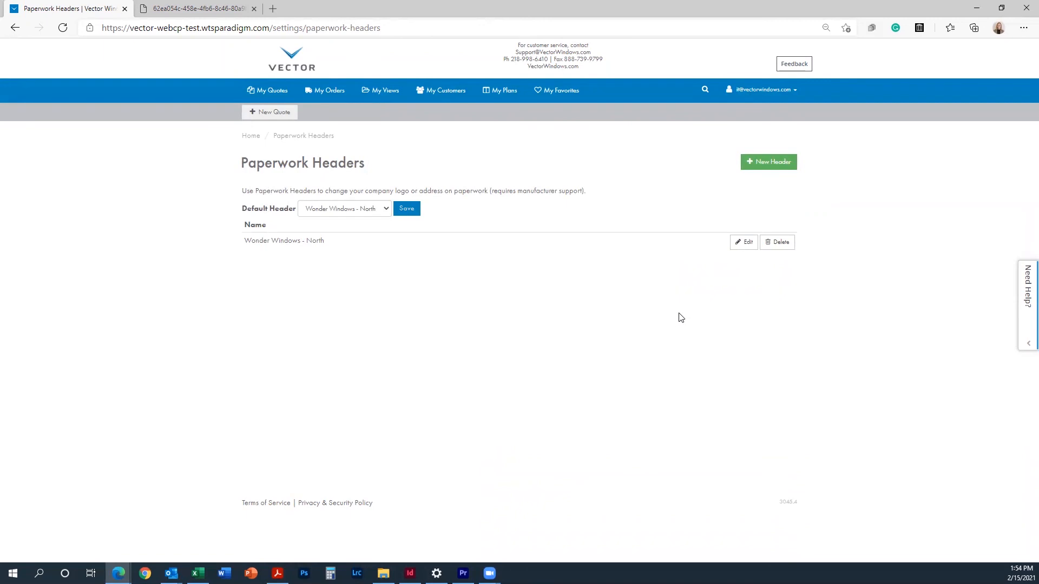
click(369, 96)
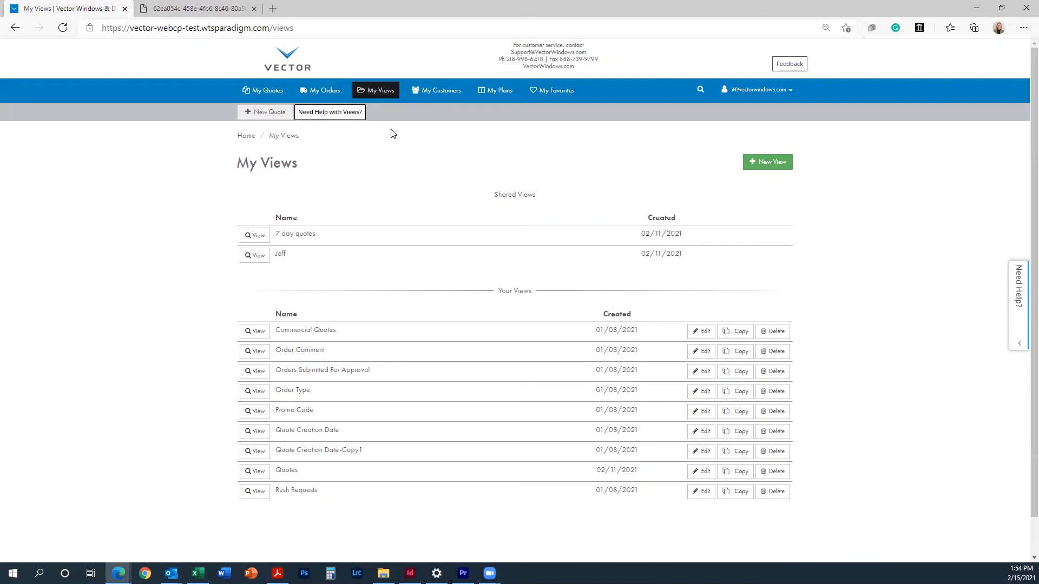
click(766, 162)
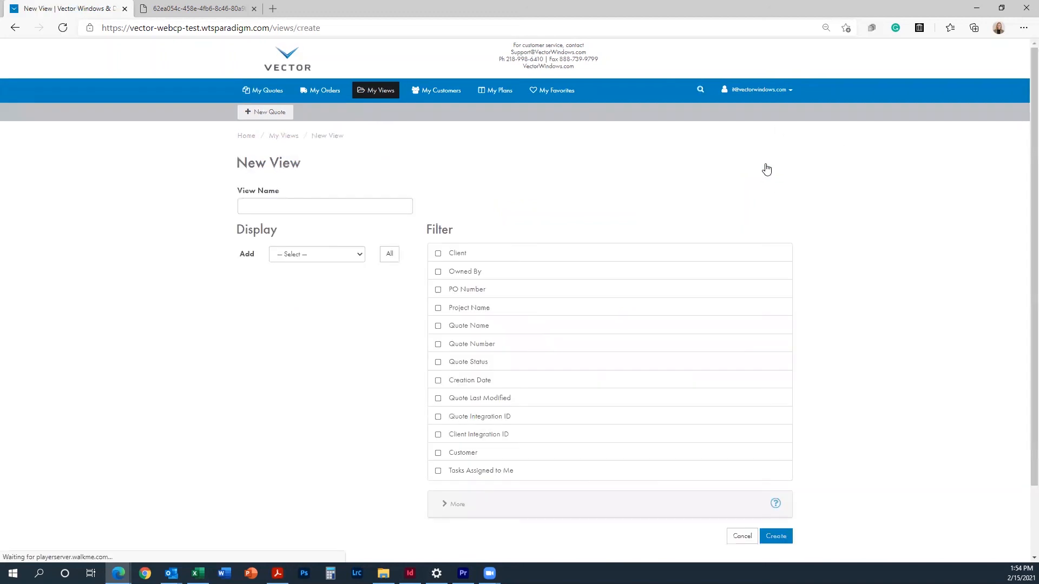
Step: Name the new view 'All Quotes' and browse the columns available for display
click(263, 198)
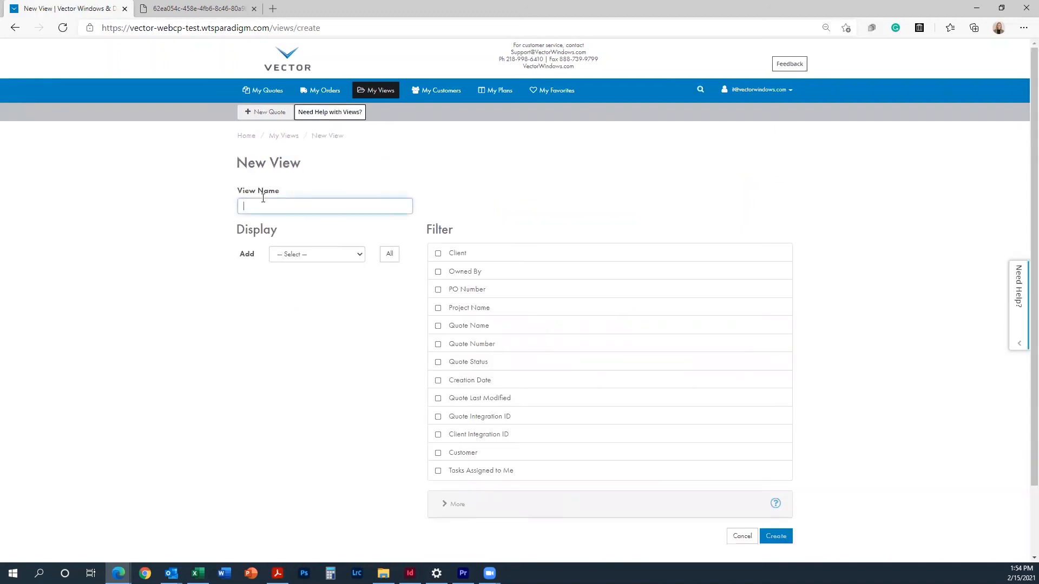
text(All Quotes)
click(282, 252)
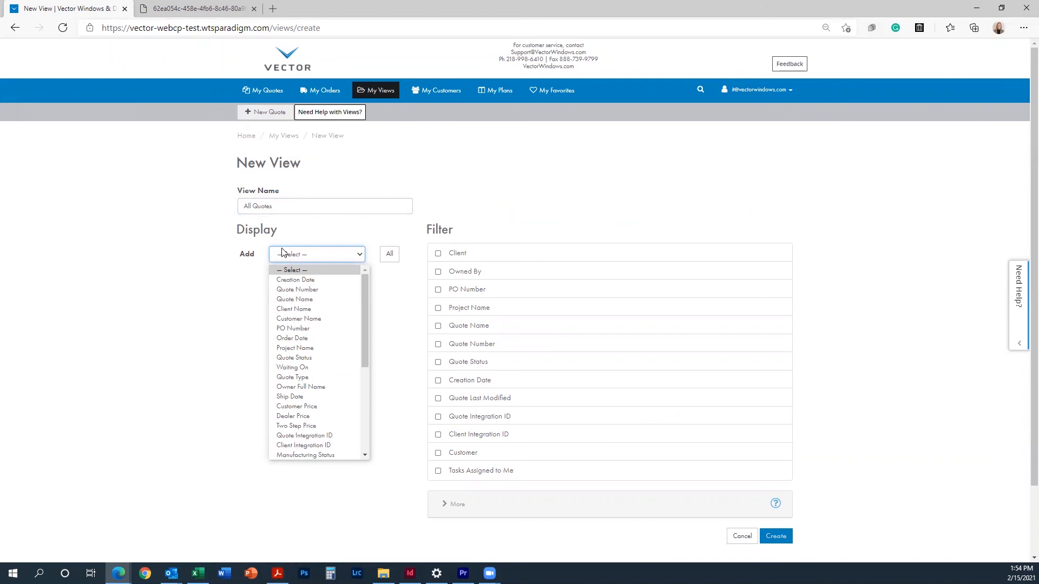
scroll(309, 394, down, 2)
scroll(308, 393, down, 3)
scroll(309, 394, up, 4)
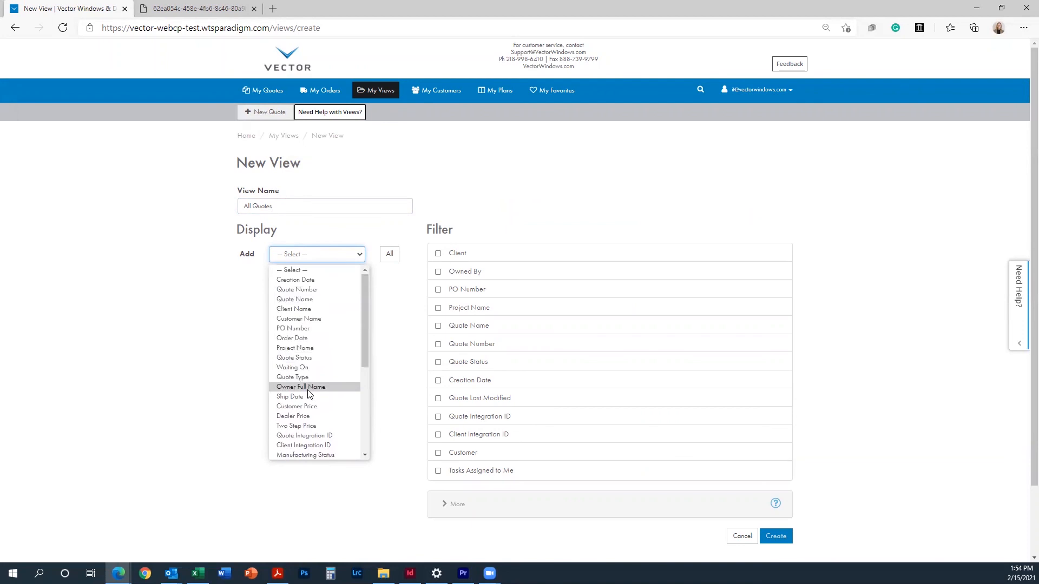
Step: Add Quote Name, Quote Number and Creation Date columns, save the view, and open it
click(324, 300)
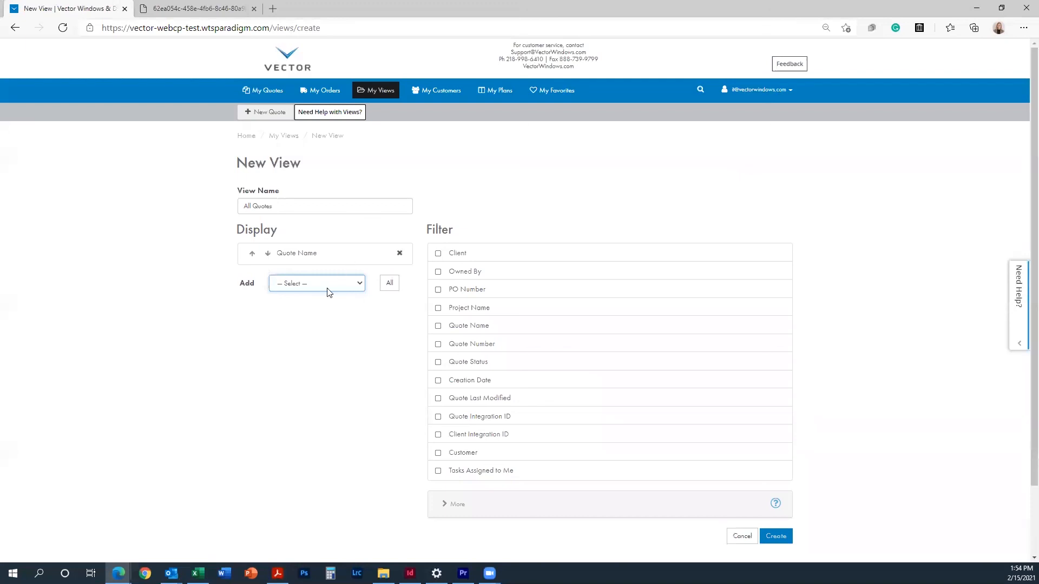
click(356, 284)
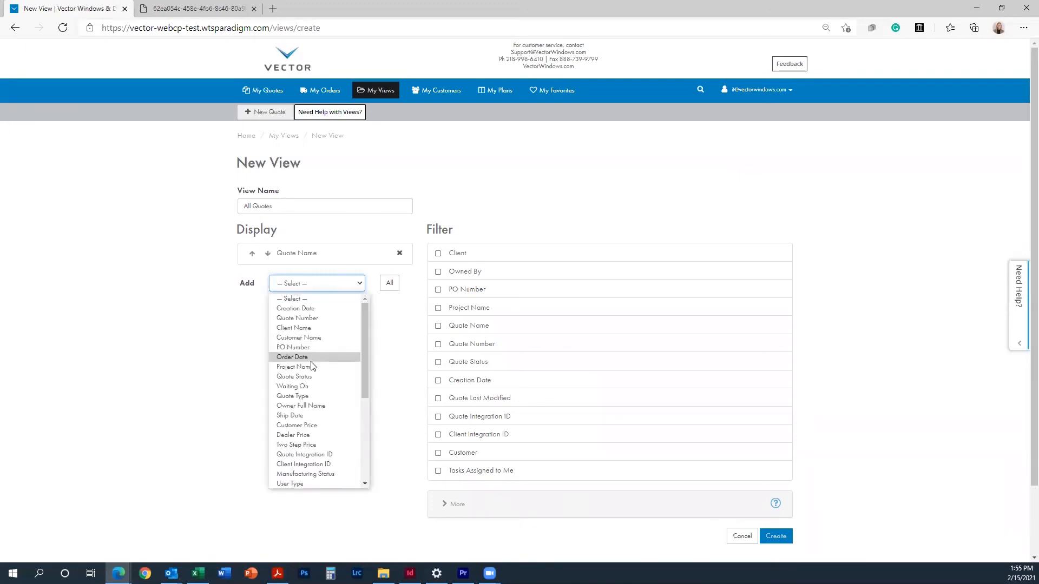
click(336, 319)
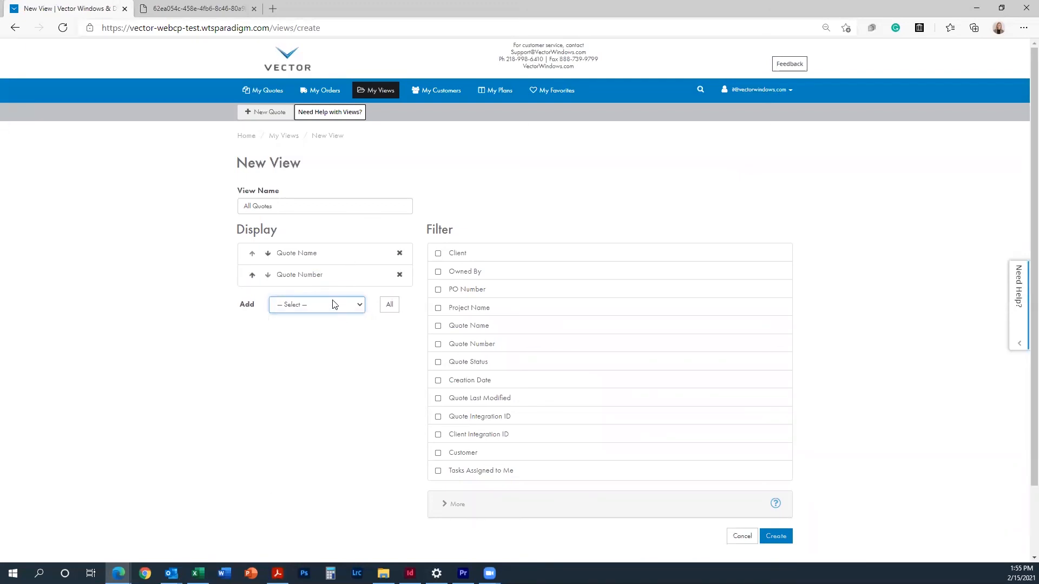
click(333, 304)
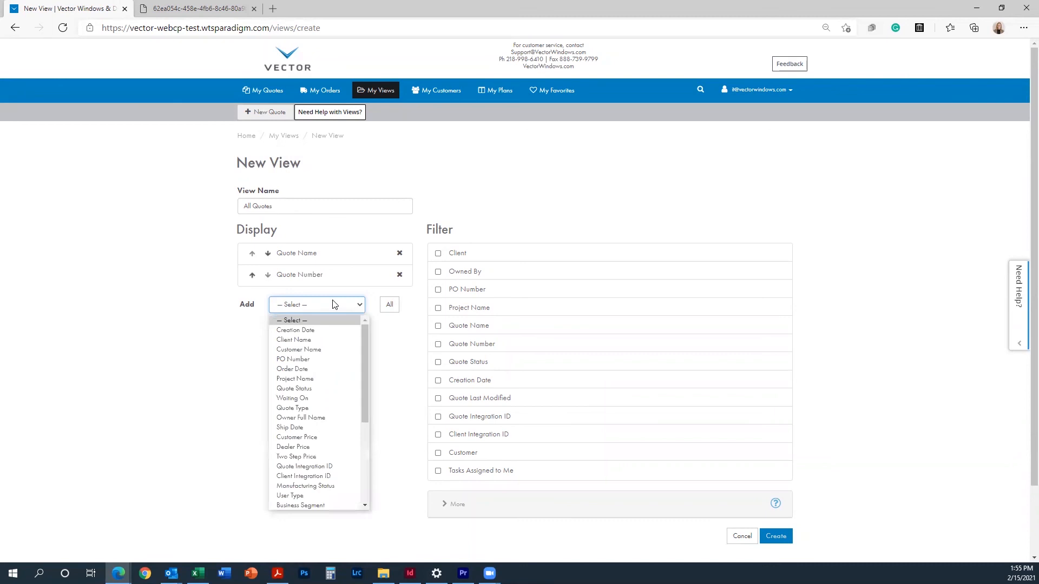
click(330, 330)
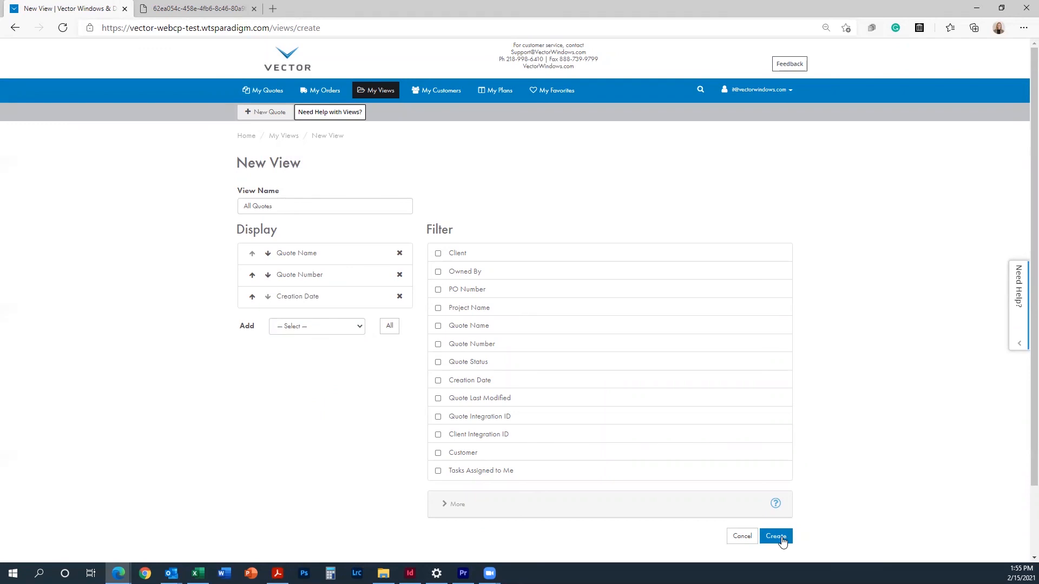
click(776, 536)
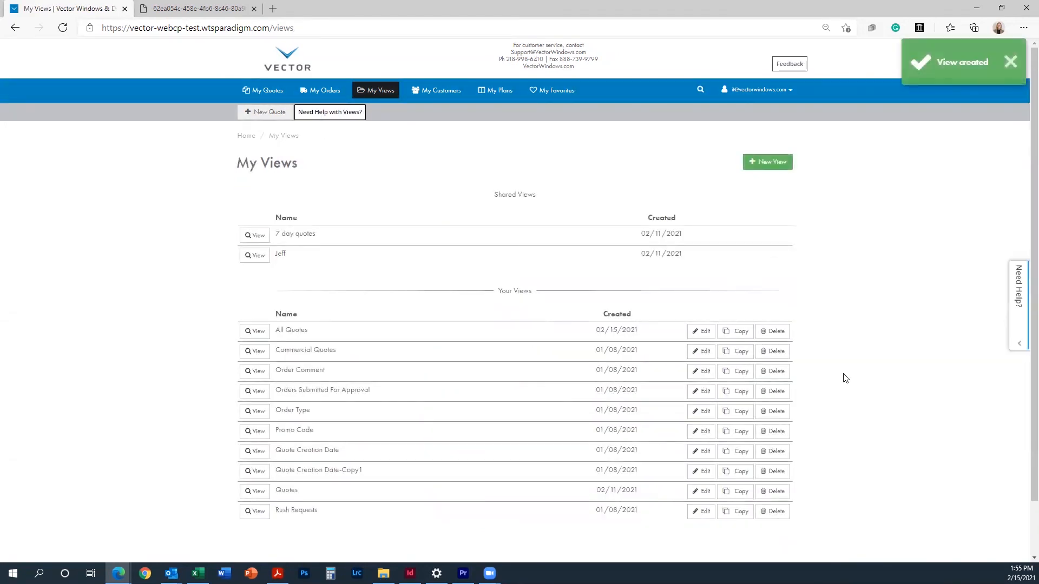
click(256, 332)
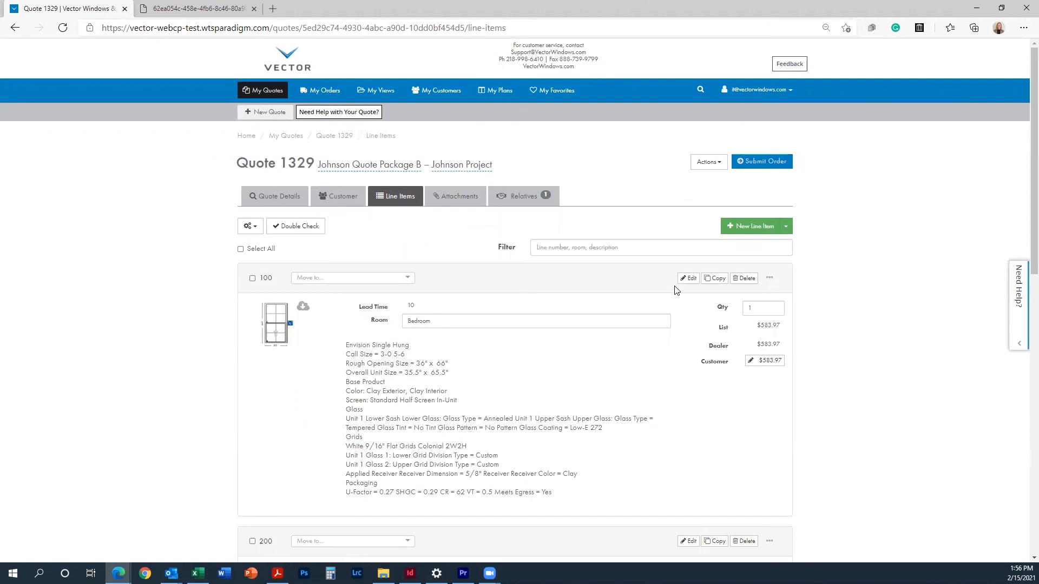
Step: Create a plan from Quote 1329 described '3 Bed, 2 Bath, Standard Package' for Wonder Windows - North, then list plans
click(710, 164)
click(725, 229)
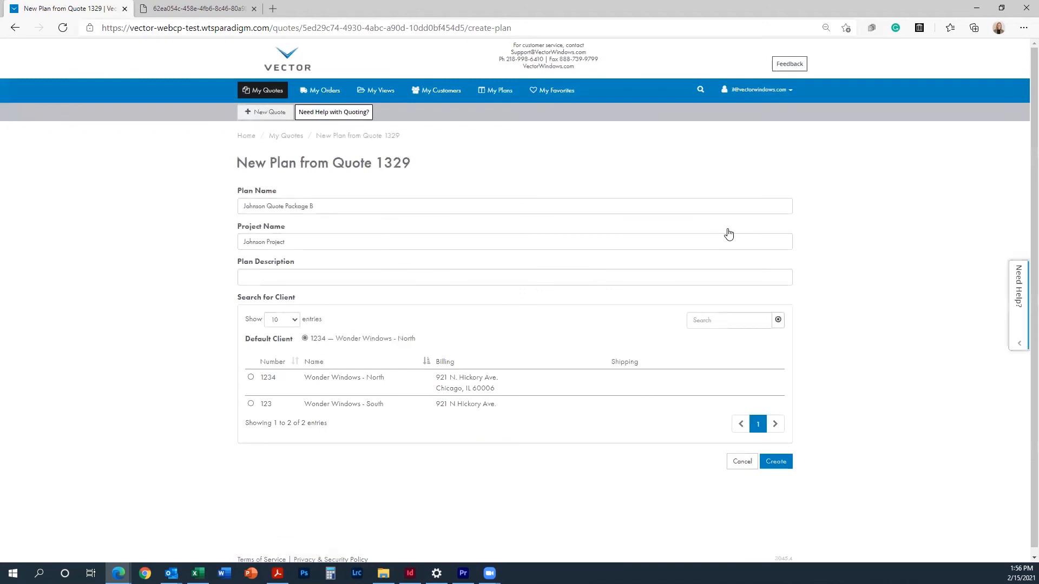
click(305, 279)
click(319, 297)
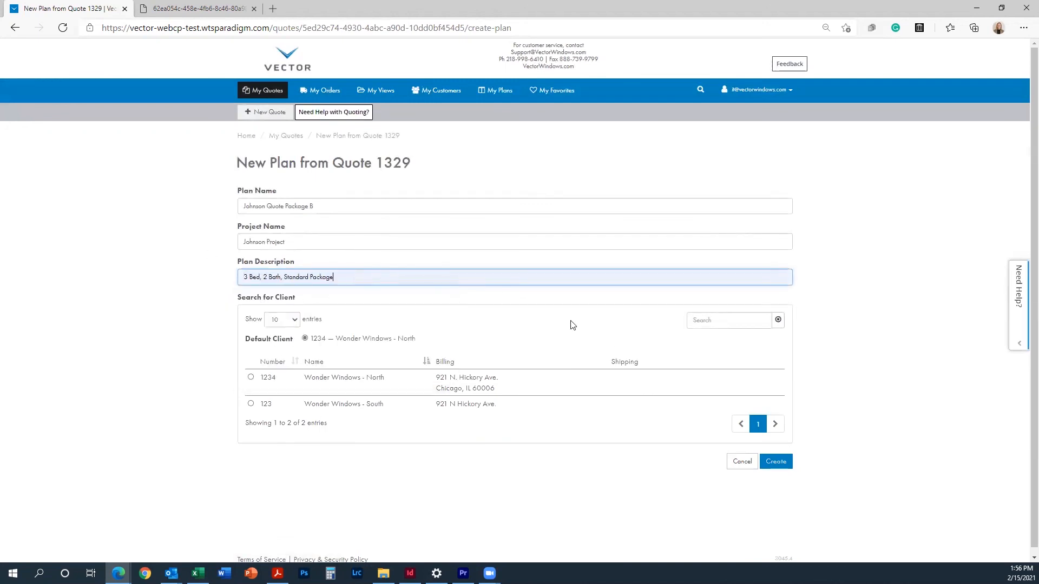
click(409, 378)
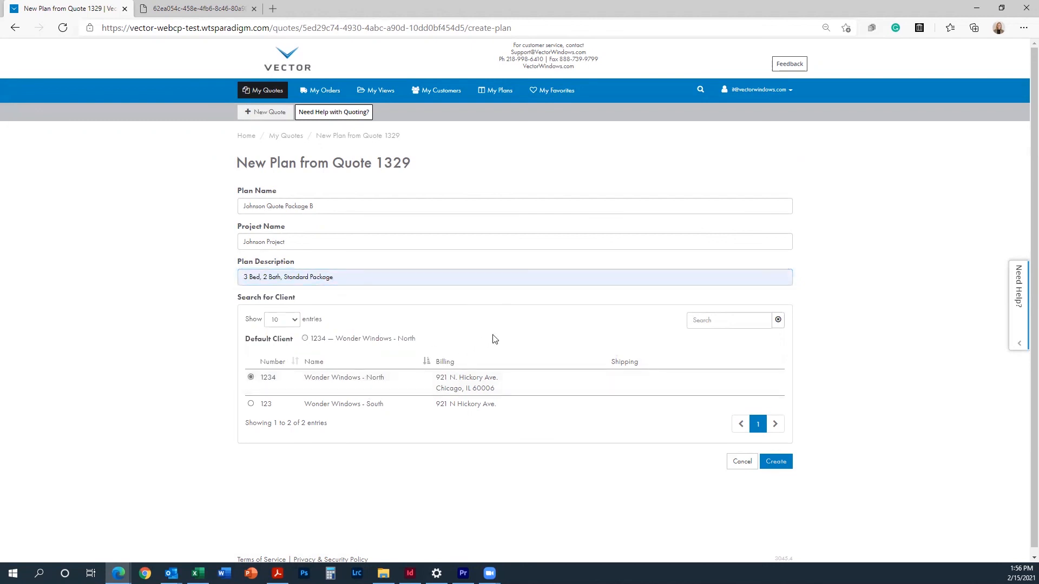
click(772, 464)
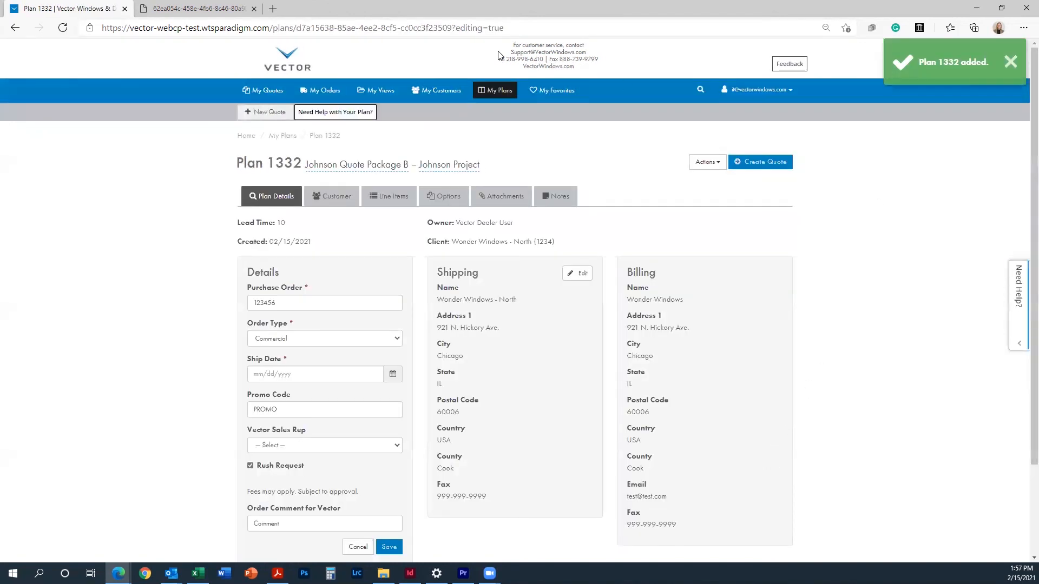
click(504, 92)
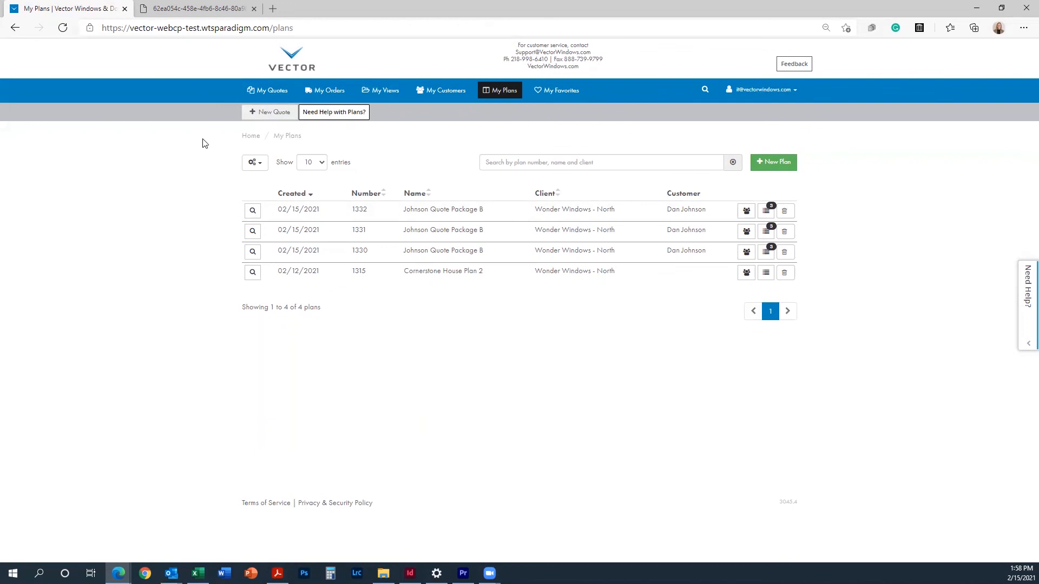
Step: Create quote 'Smith Apartments Quote A' on project 'Smith Building Project' for client Wonder Windows - South
click(283, 117)
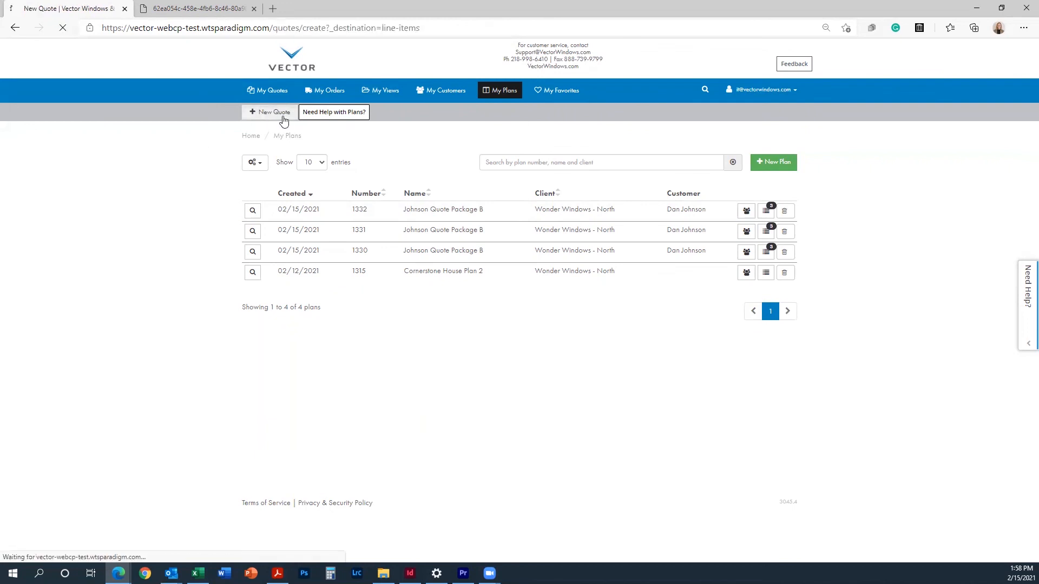
click(271, 207)
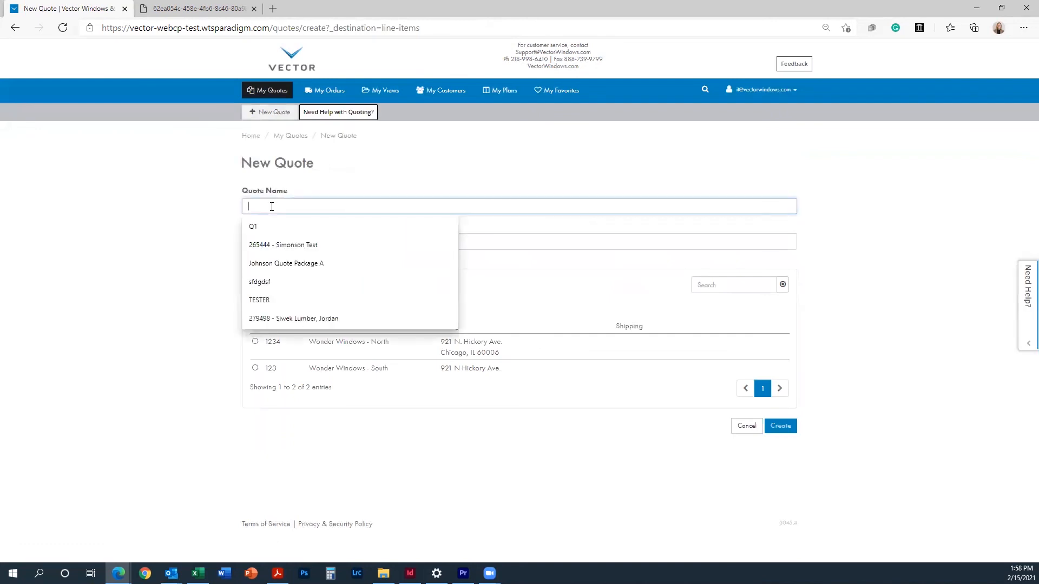
text(Smith)
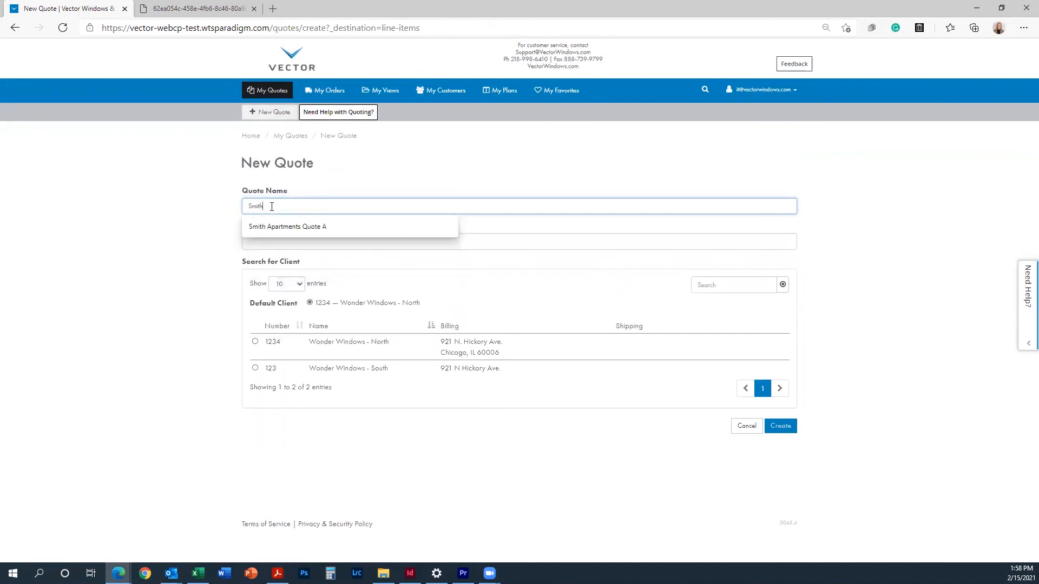
text( Apartments)
click(332, 227)
click(326, 238)
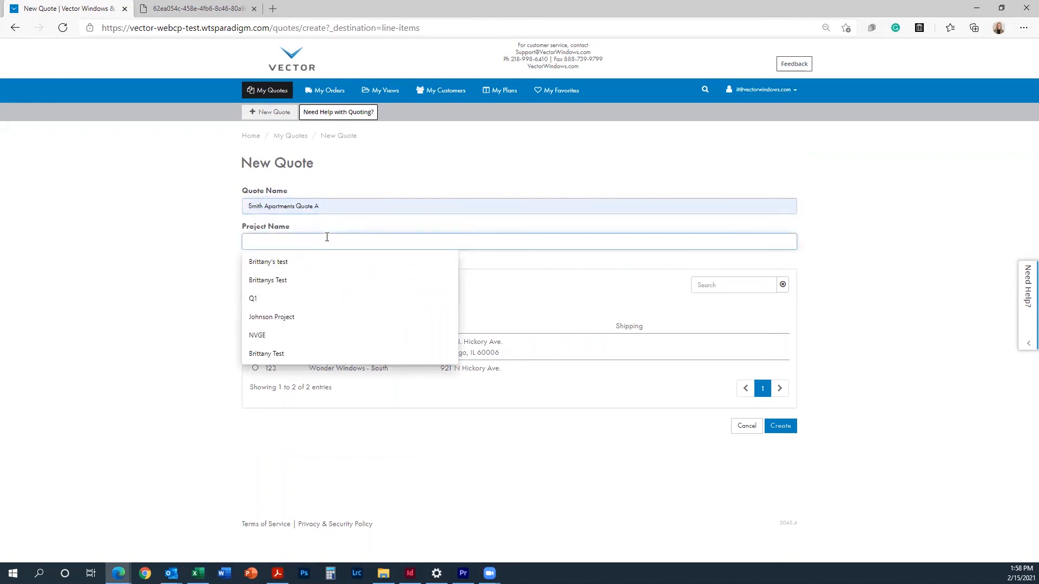
text(sm)
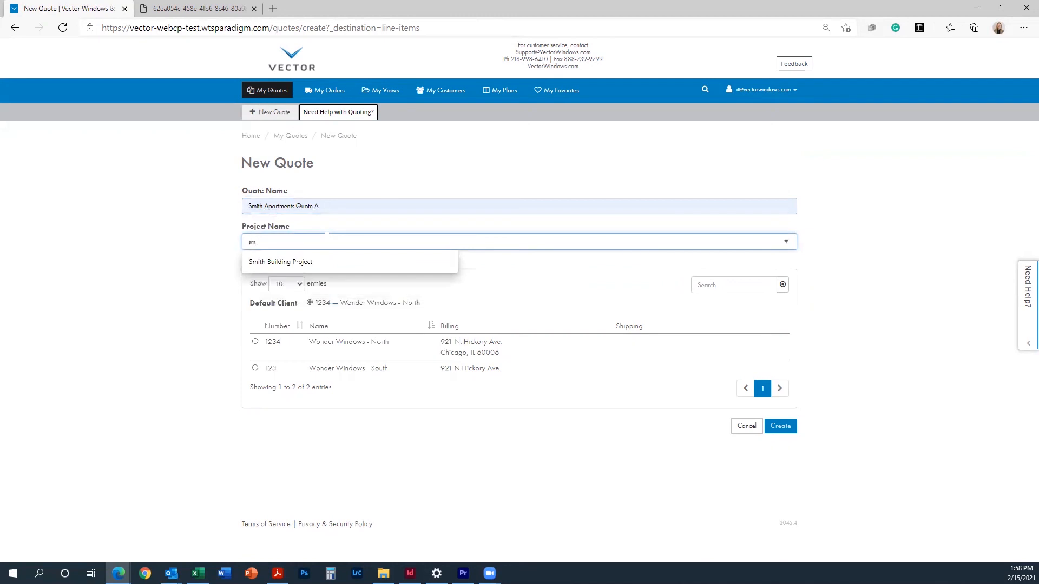
click(332, 265)
click(312, 367)
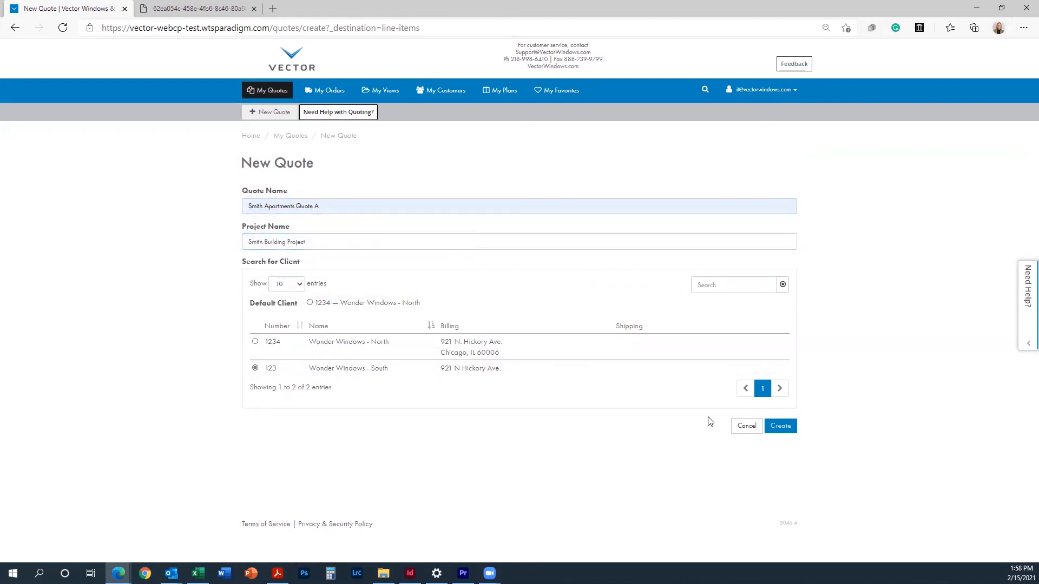
click(772, 435)
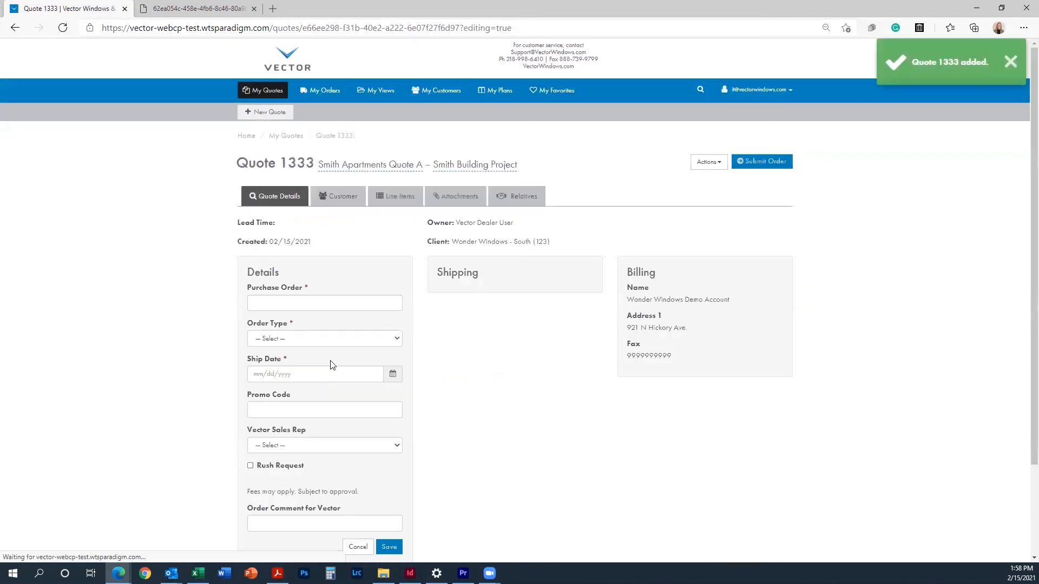
Step: Enter purchase order 456123, set order type Commercial and ship date 2/19/2021, then save
click(326, 307)
text(456123)
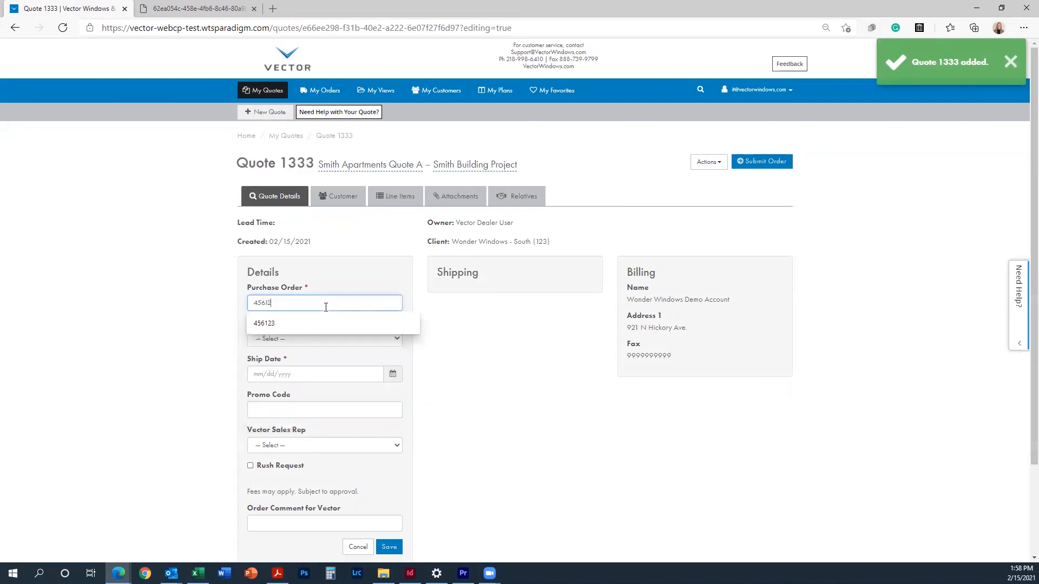
click(371, 337)
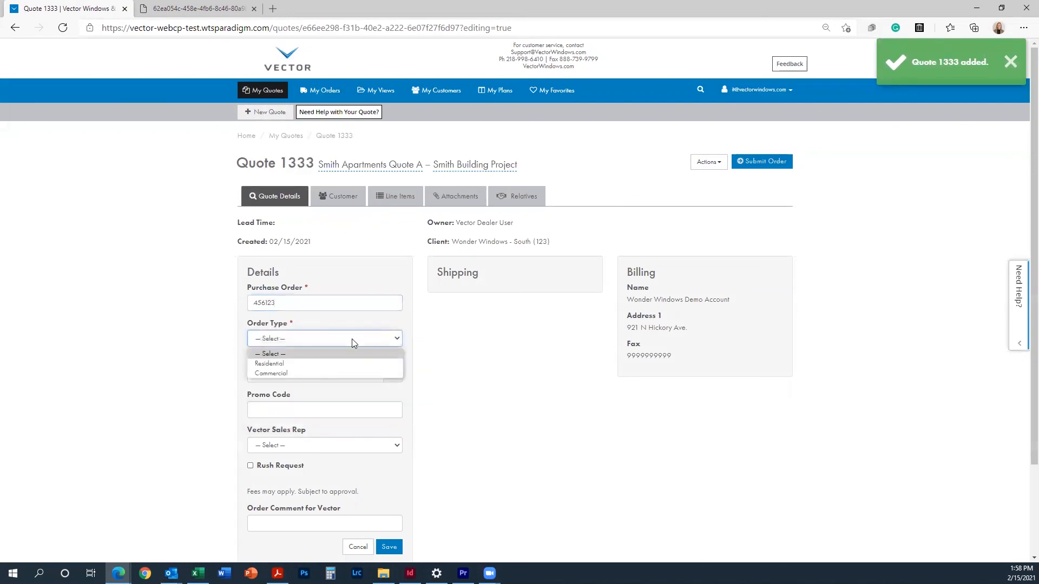
click(287, 375)
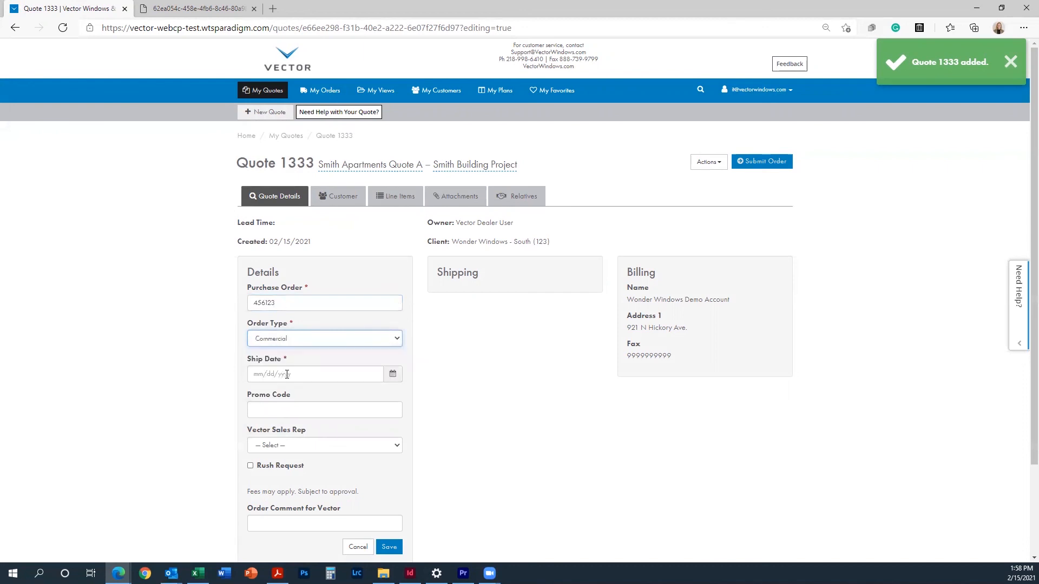
click(286, 374)
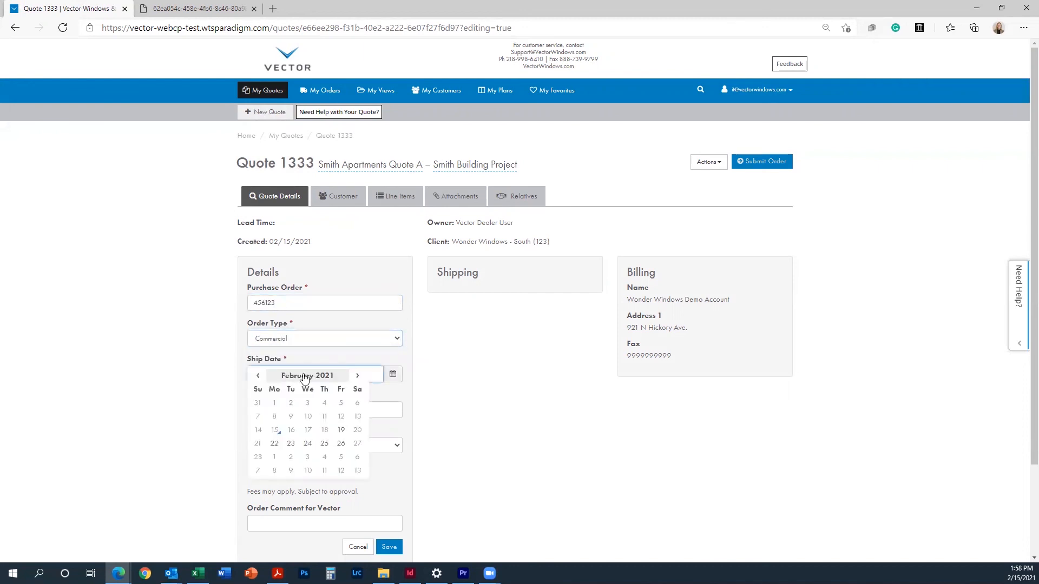
click(341, 432)
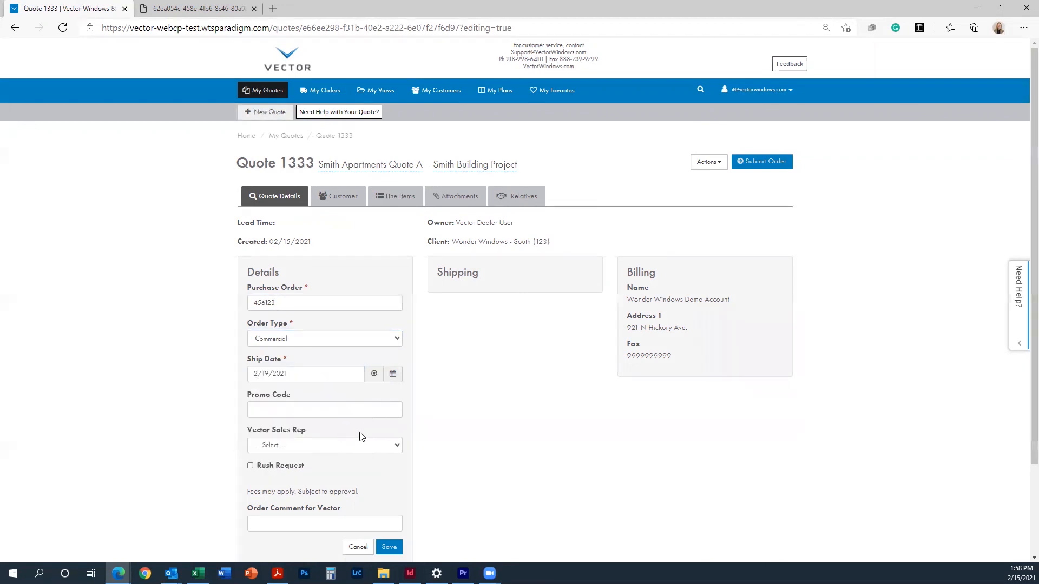
scroll(423, 434, down, 2)
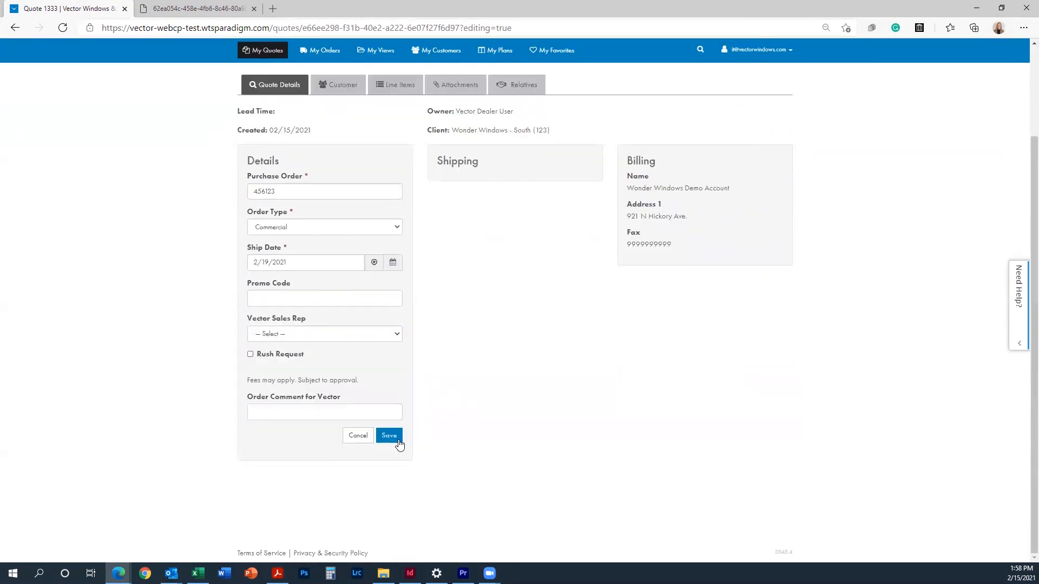
click(396, 441)
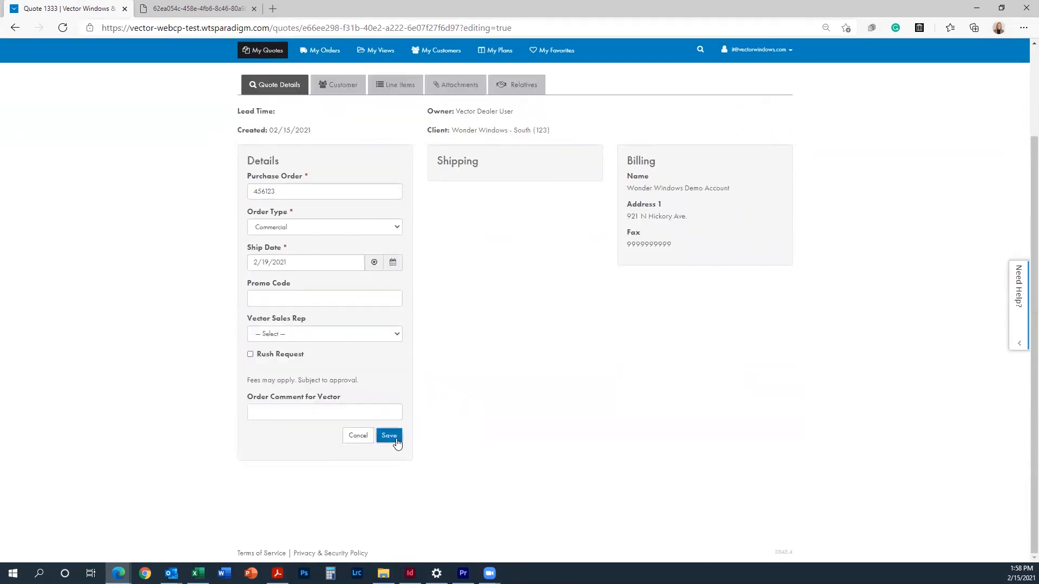